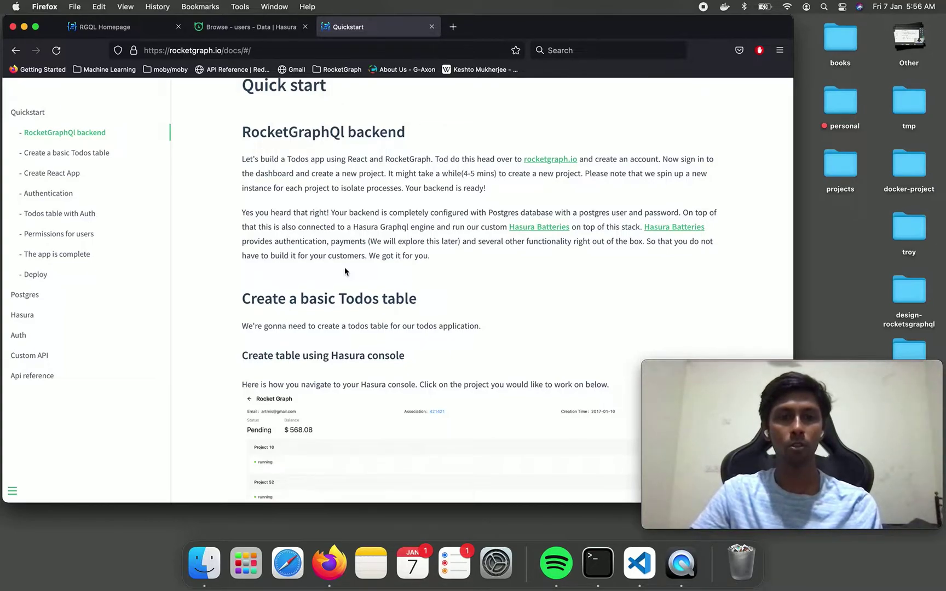
On the RocketGraph dashboard, start a new project and proceed to its payment checkout.
{"action": "scroll", "coordinate": [345, 271], "scroll_direction": "down", "scroll_amount": 2}
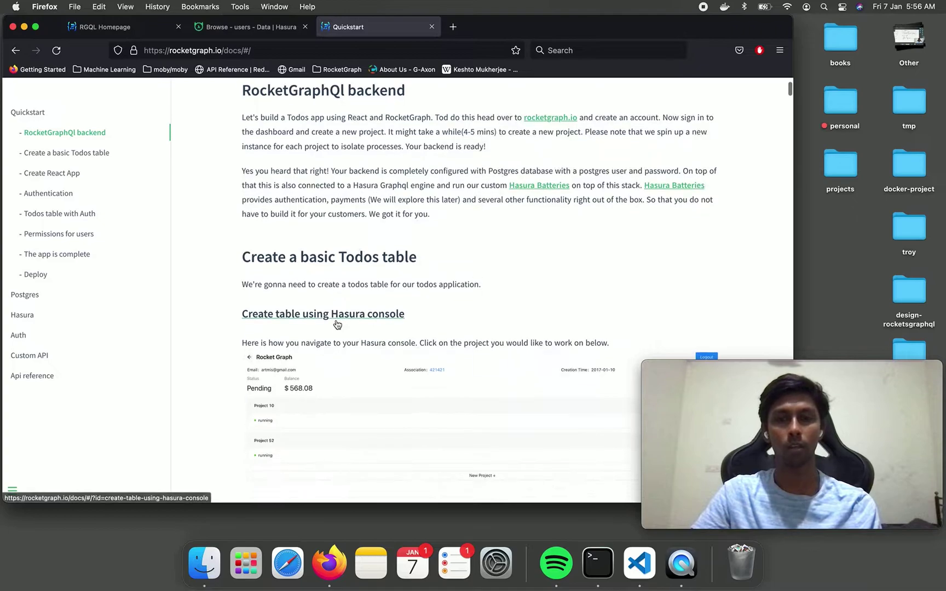
{"action": "scroll", "coordinate": [339, 328], "scroll_direction": "down", "scroll_amount": 1}
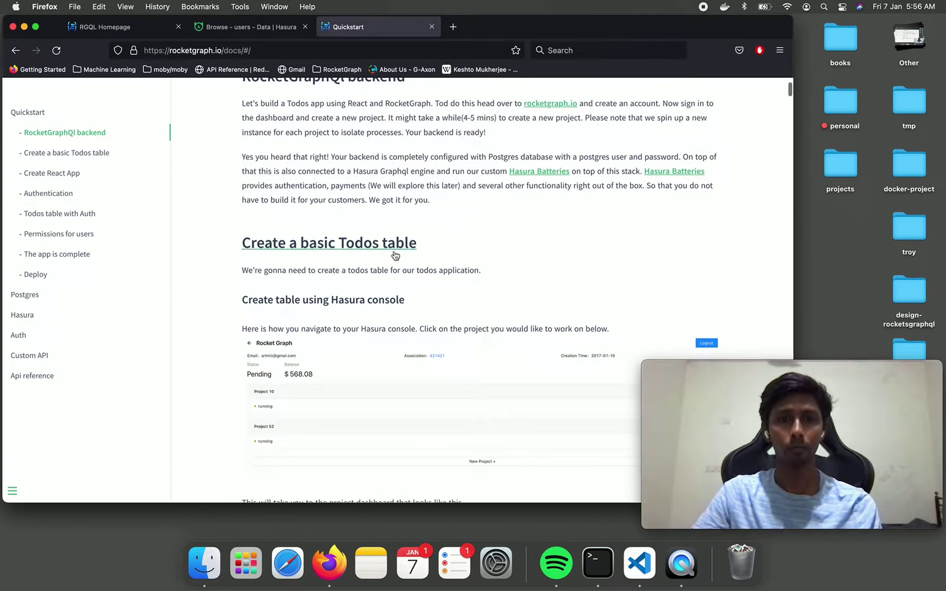
{"action": "scroll", "coordinate": [374, 332], "scroll_direction": "down", "scroll_amount": 1}
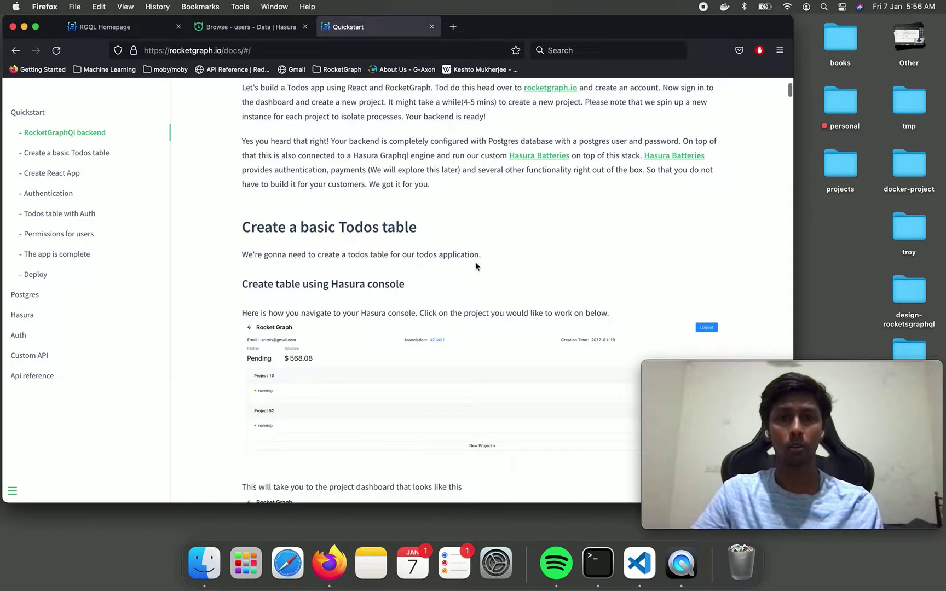
{"action": "scroll", "coordinate": [475, 266], "scroll_direction": "up", "scroll_amount": 3}
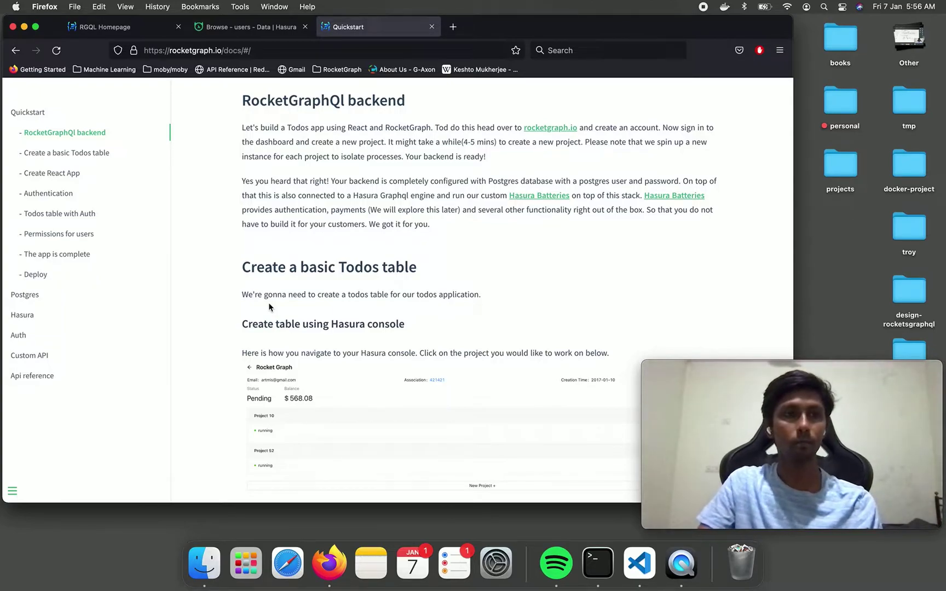
{"action": "left_click", "coordinate": [135, 27]}
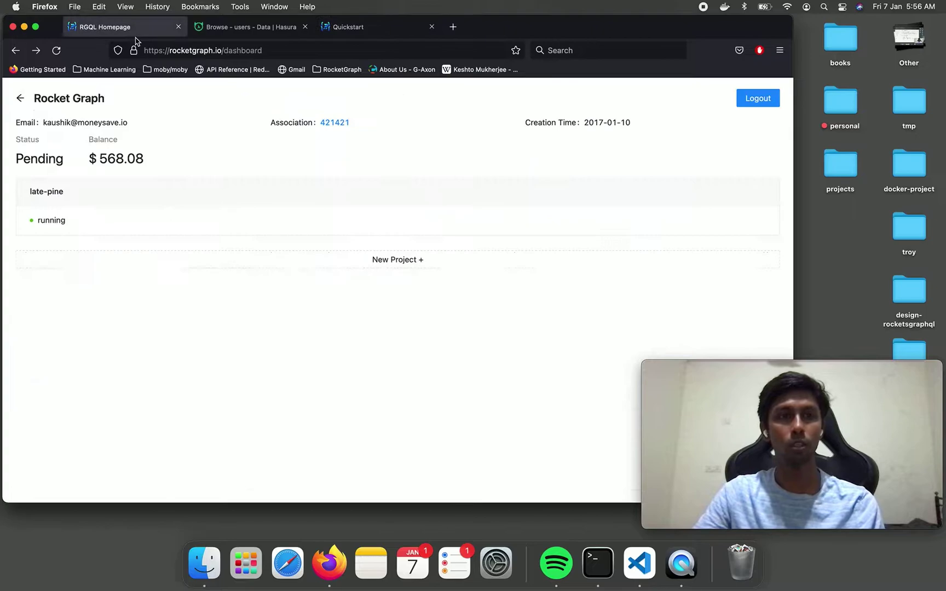
{"action": "left_click", "coordinate": [346, 264]}
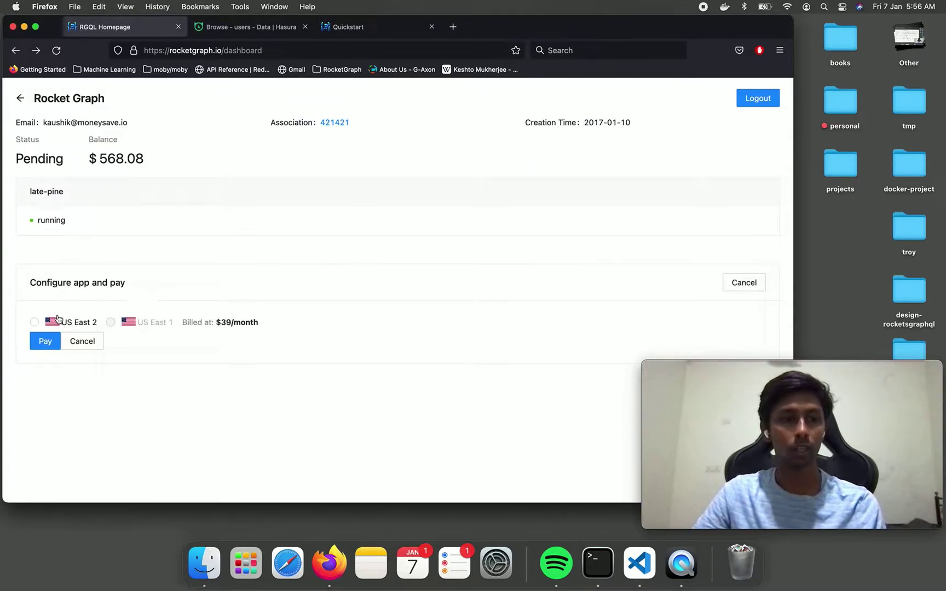
{"action": "left_click", "coordinate": [45, 342]}
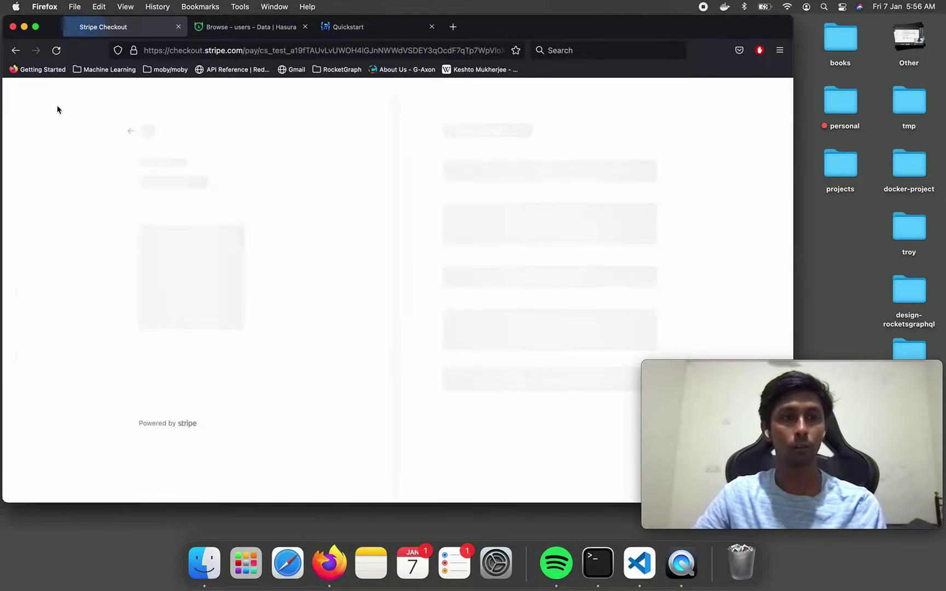
Back out of checkout, cancel the new project, and open the late-pine project.
{"action": "left_click", "coordinate": [16, 54]}
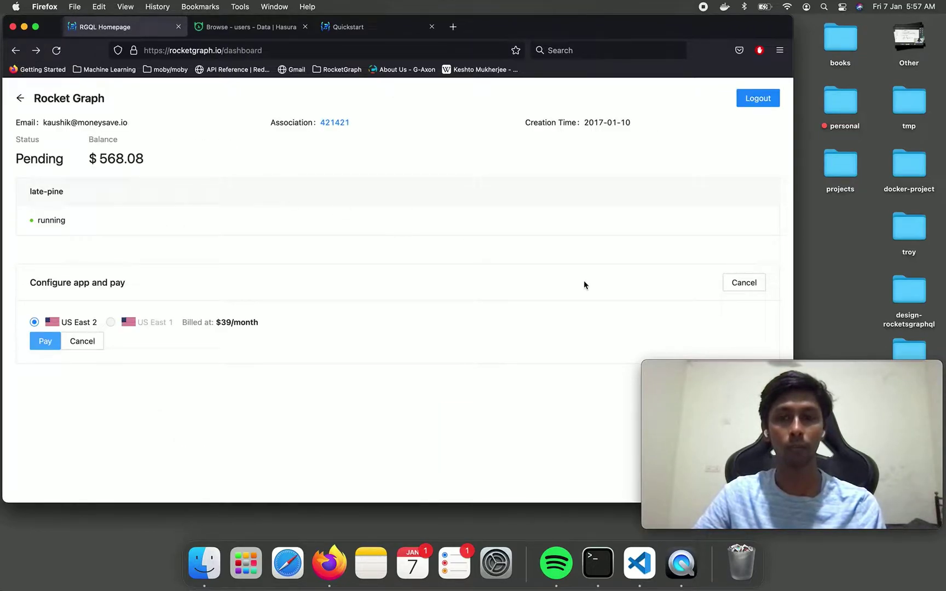
{"action": "left_click", "coordinate": [751, 275]}
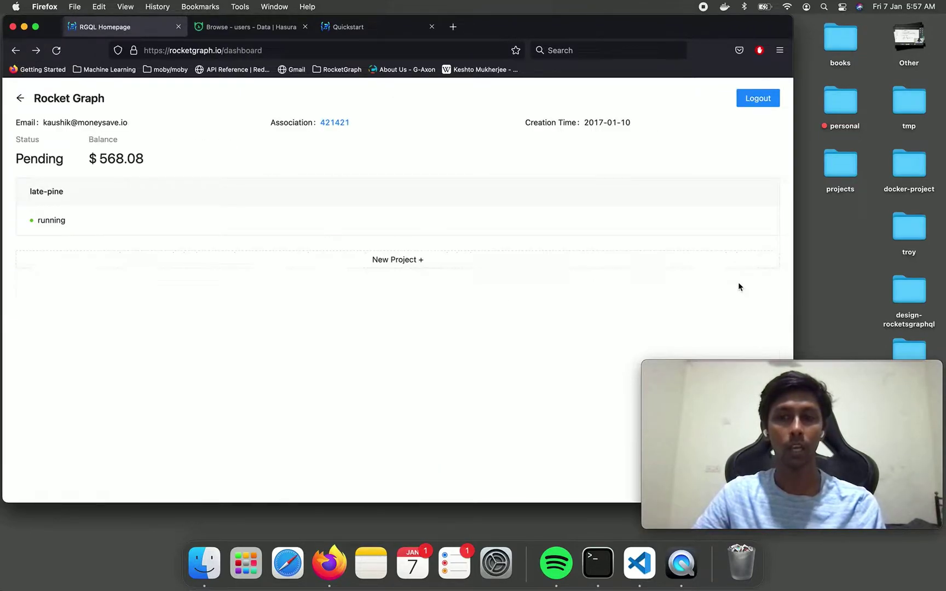
{"action": "left_click", "coordinate": [367, 205]}
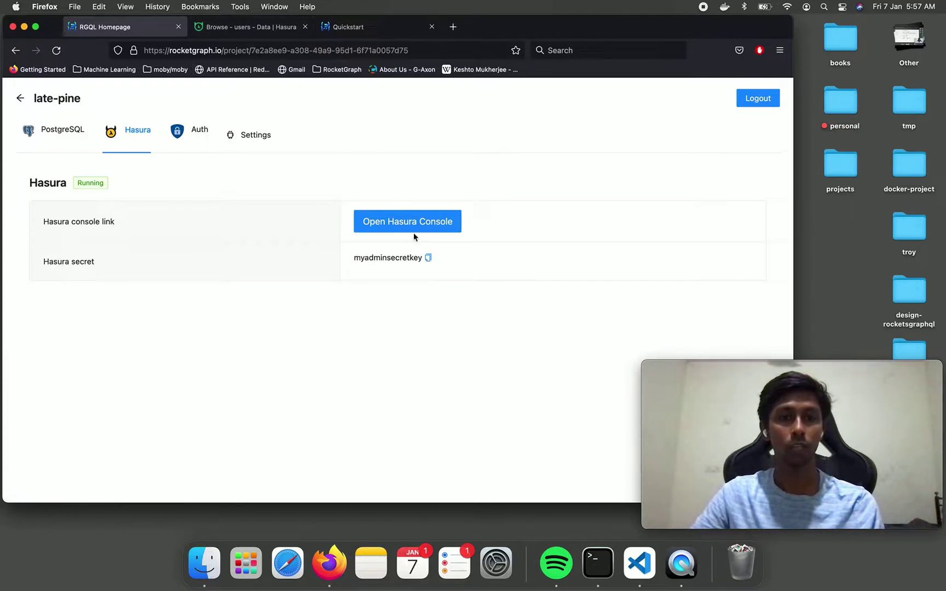
Launch late-pine's Hasura console, close the duplicate tab, and open the postgres public schema.
{"action": "left_click", "coordinate": [413, 230]}
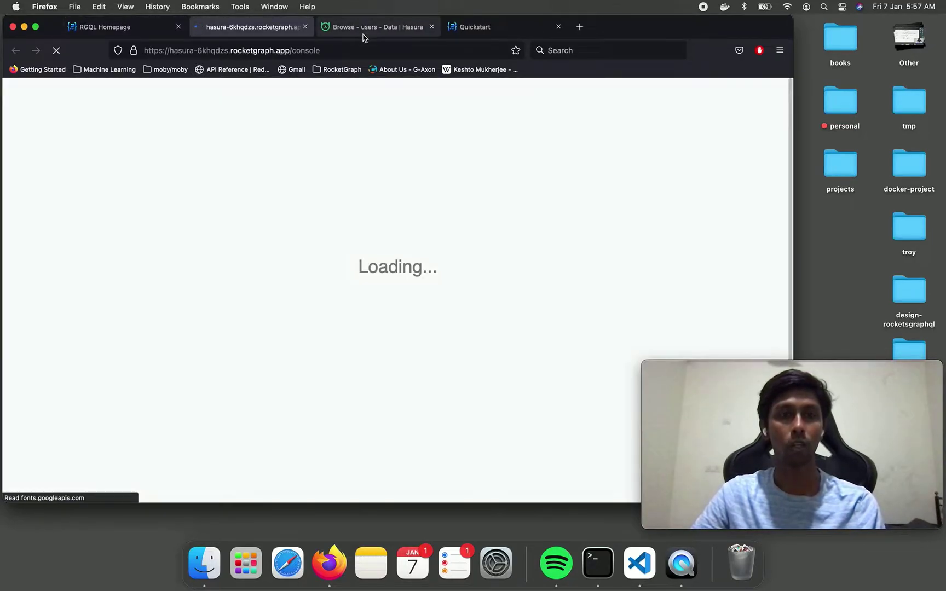
{"action": "left_click", "coordinate": [306, 27]}
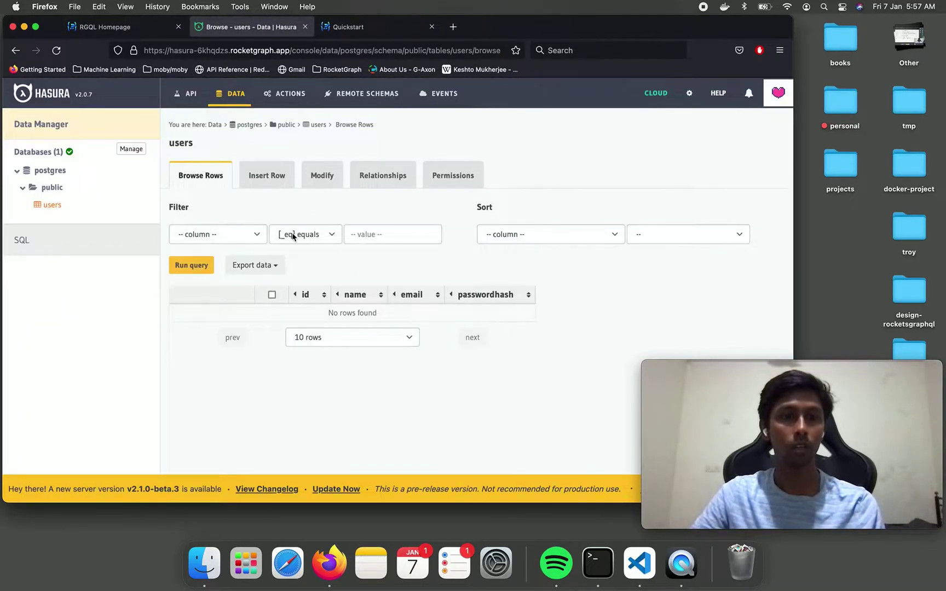
{"action": "left_click", "coordinate": [53, 190]}
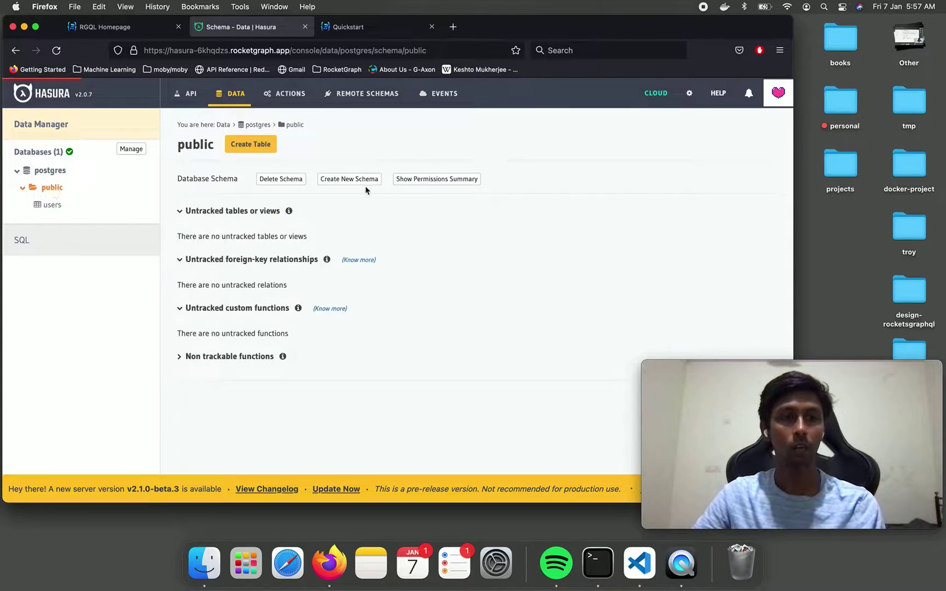
{"action": "left_click", "coordinate": [407, 28]}
Read the todos columns (id, created_at, name) in the Quickstart docs, then return to Hasura.
{"action": "scroll", "coordinate": [351, 290], "scroll_direction": "down", "scroll_amount": 10}
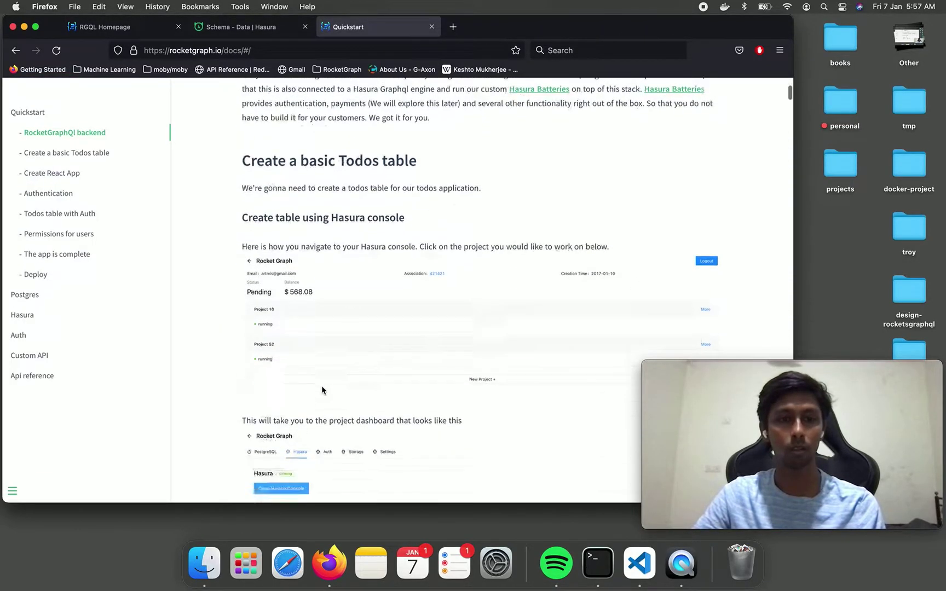
{"action": "scroll", "coordinate": [322, 385], "scroll_direction": "down", "scroll_amount": 15}
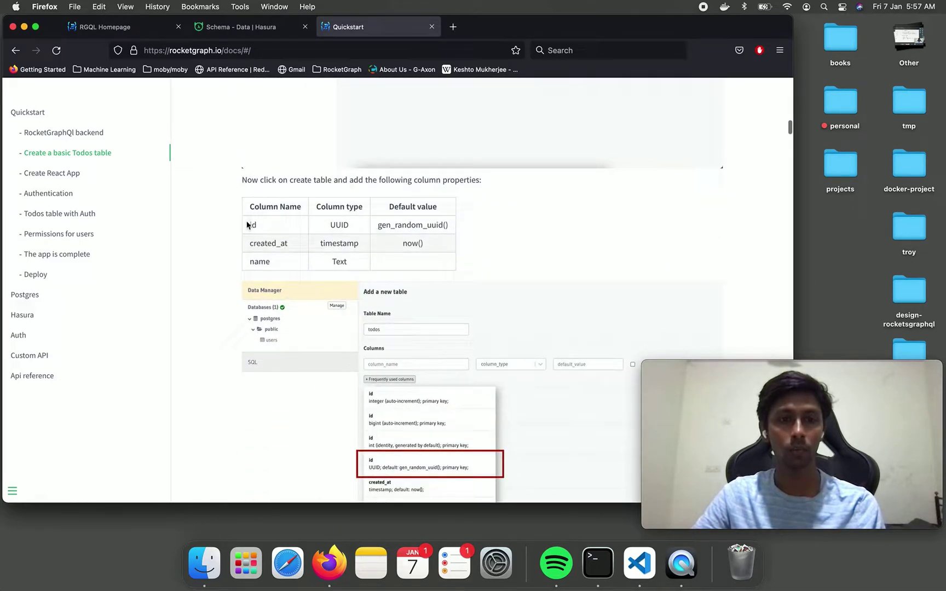
{"action": "left_click_drag", "start_coordinate": [249, 225], "coordinate": [387, 264]}
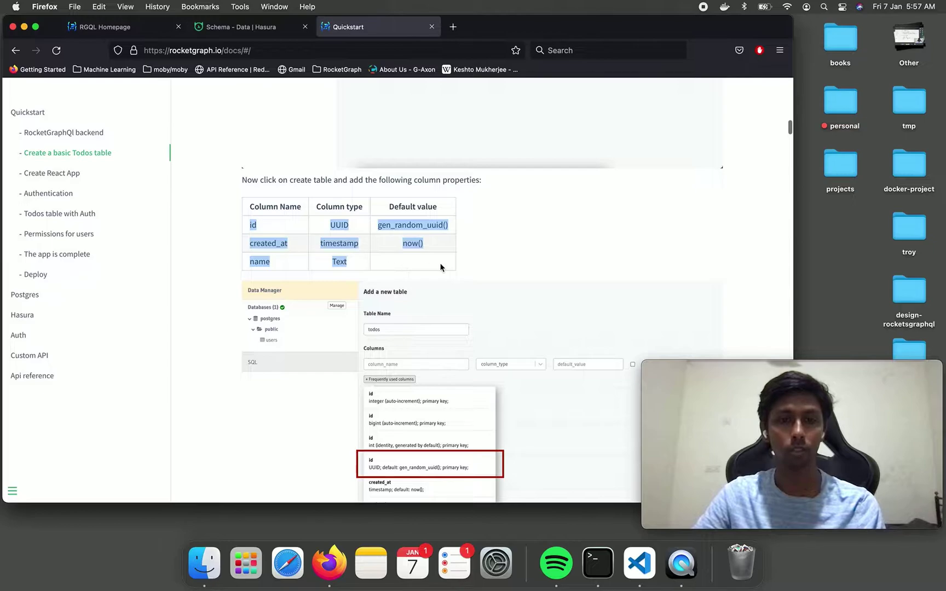
{"action": "left_click", "coordinate": [524, 253]}
{"action": "left_click", "coordinate": [236, 27]}
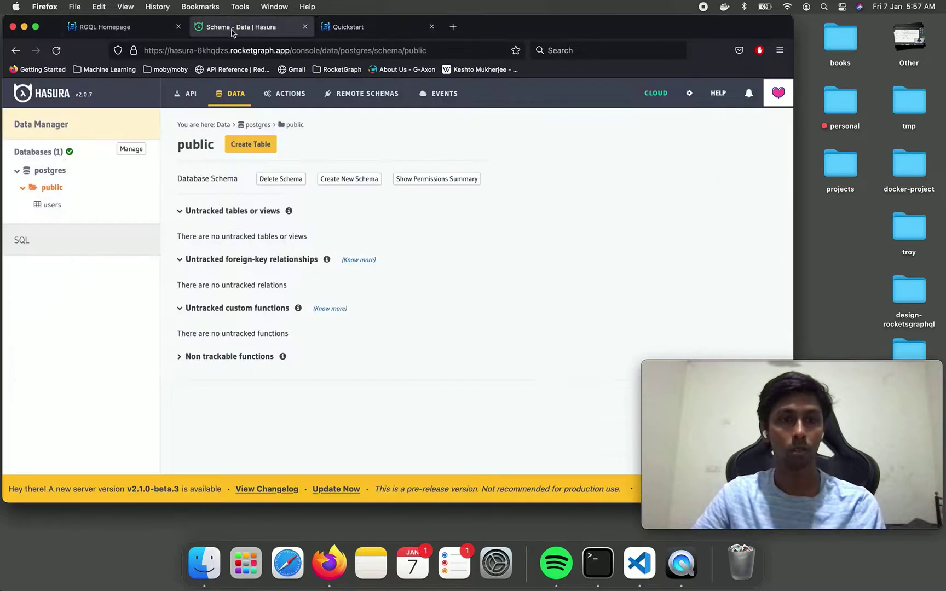
Start a new table named todos with a UUID id primary key and created_at timestamp.
{"action": "left_click", "coordinate": [245, 144]}
{"action": "left_click", "coordinate": [243, 188]}
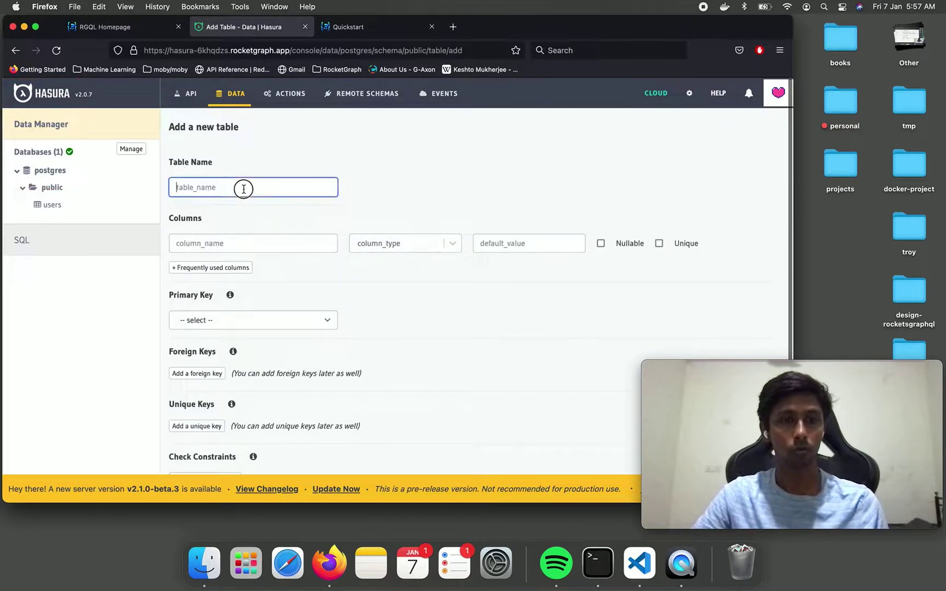
{"action": "type", "text": "todos"}
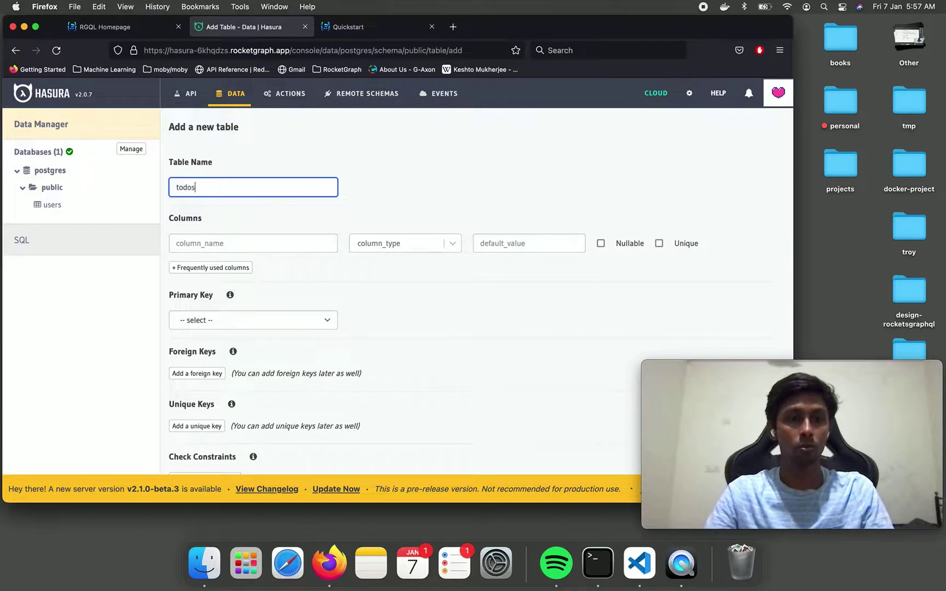
{"action": "left_click", "coordinate": [230, 268]}
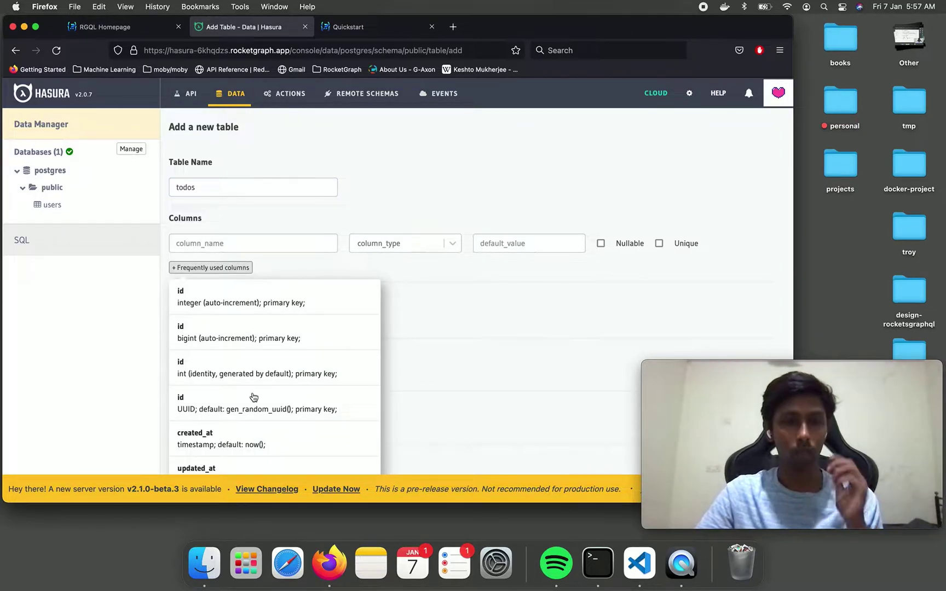
{"action": "scroll", "coordinate": [252, 397], "scroll_direction": "down", "scroll_amount": 2}
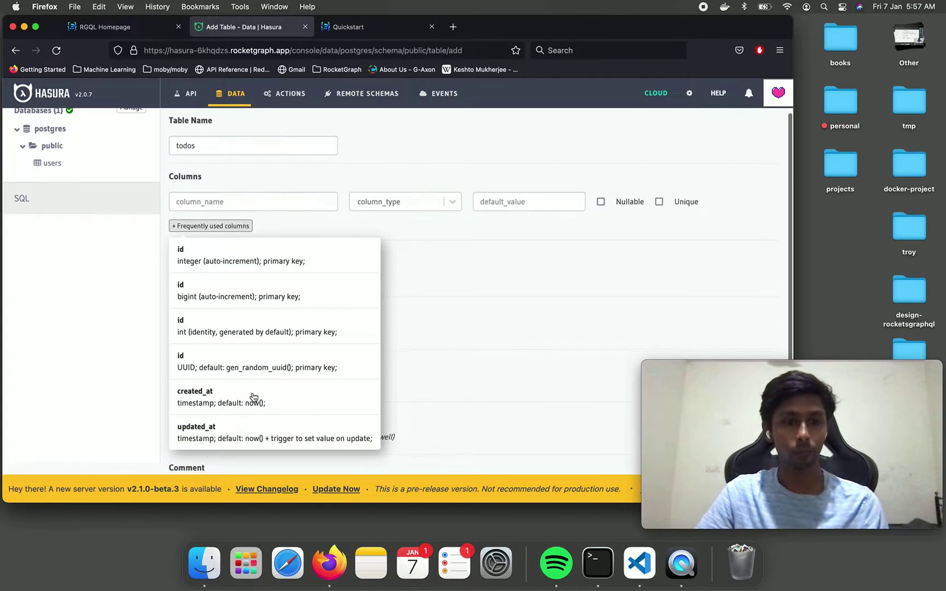
{"action": "left_click", "coordinate": [243, 363]}
{"action": "left_click", "coordinate": [270, 228]}
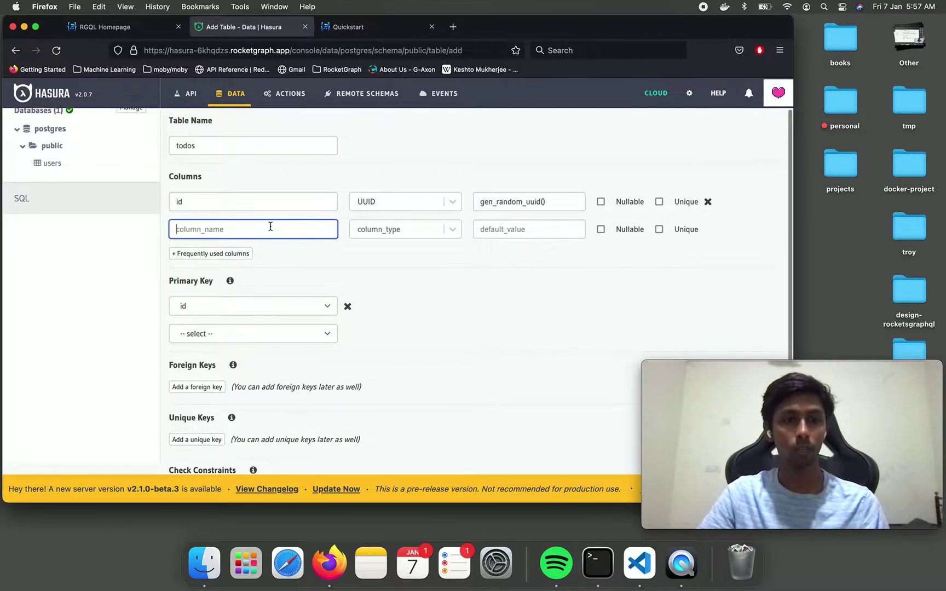
{"action": "left_click", "coordinate": [233, 254]}
{"action": "scroll", "coordinate": [245, 350], "scroll_direction": "down", "scroll_amount": 2}
{"action": "scroll", "coordinate": [249, 378], "scroll_direction": "down", "scroll_amount": 2}
{"action": "left_click", "coordinate": [247, 328]}
Add a nullable Text name column and a nullable Boolean is_completed column, then create the table.
{"action": "left_click", "coordinate": [235, 274]}
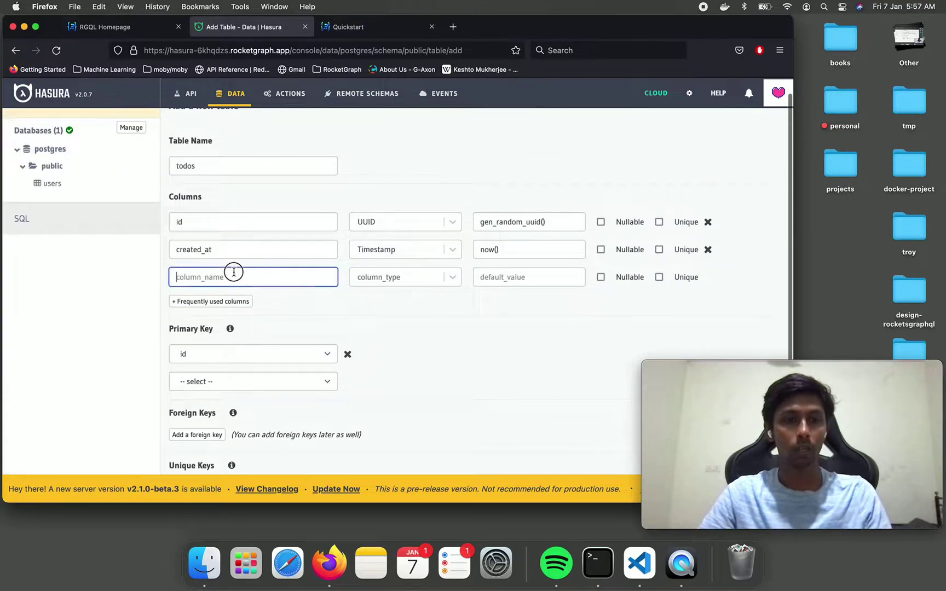
{"action": "type", "text": "name"}
{"action": "left_click", "coordinate": [406, 277]}
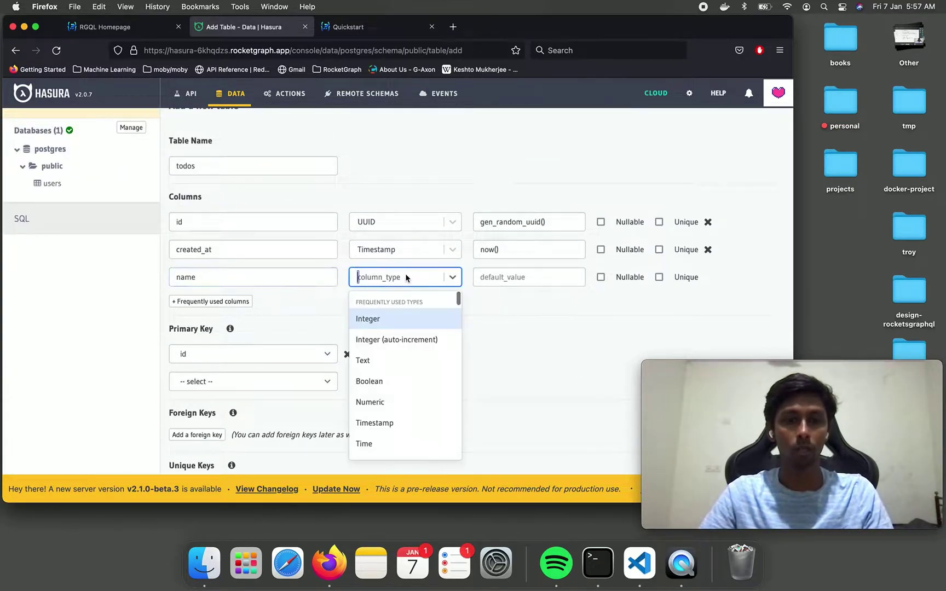
{"action": "left_click", "coordinate": [383, 372]}
{"action": "left_click", "coordinate": [601, 277]}
{"action": "left_click", "coordinate": [256, 306]}
{"action": "type", "text": "is_completed"}
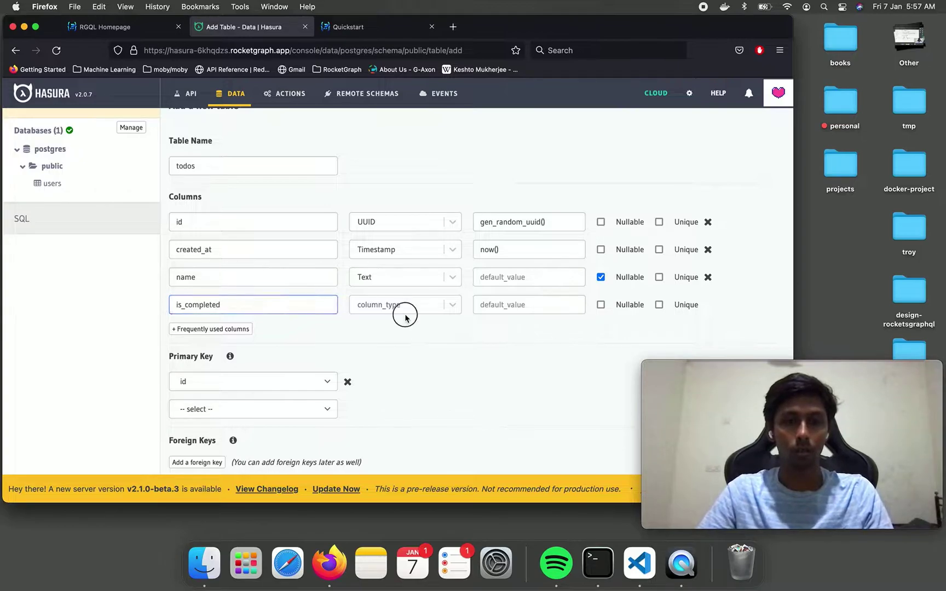
{"action": "left_click", "coordinate": [400, 310]}
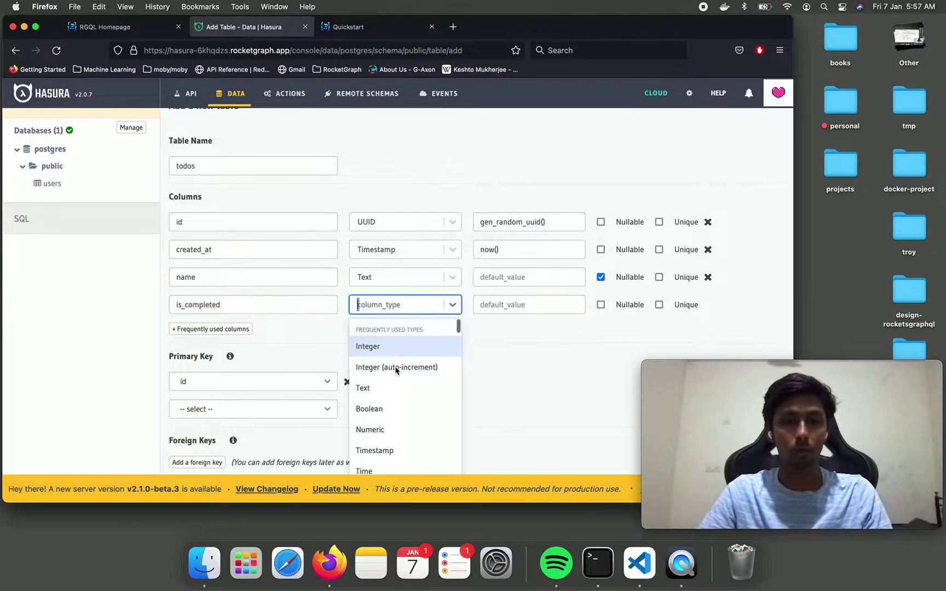
{"action": "left_click", "coordinate": [371, 408]}
{"action": "left_click", "coordinate": [614, 310]}
{"action": "scroll", "coordinate": [374, 429], "scroll_direction": "down", "scroll_amount": 5}
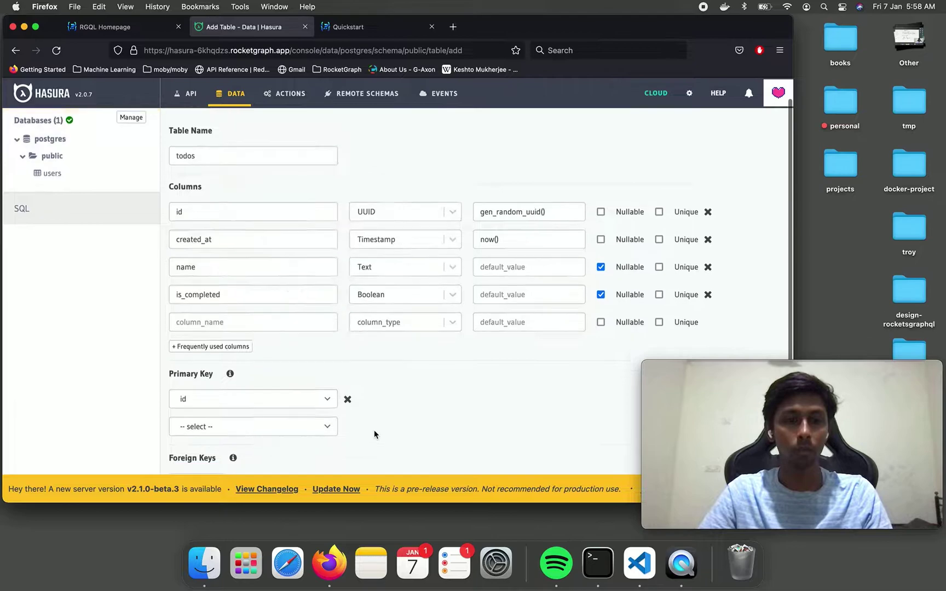
{"action": "left_click", "coordinate": [203, 461]}
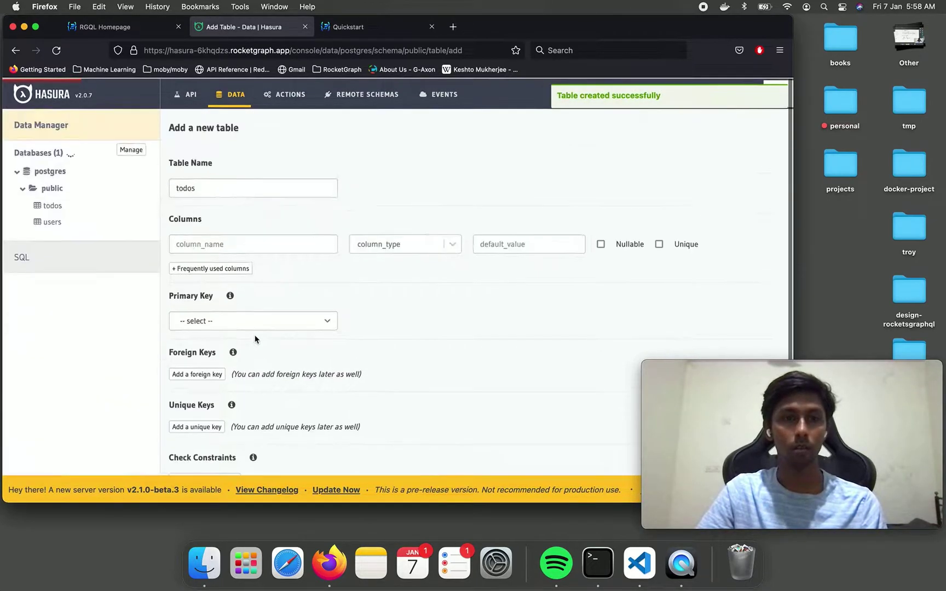
Scroll the Quickstart docs to the Permissions > Insert steps for the public role.
{"action": "left_click", "coordinate": [365, 36]}
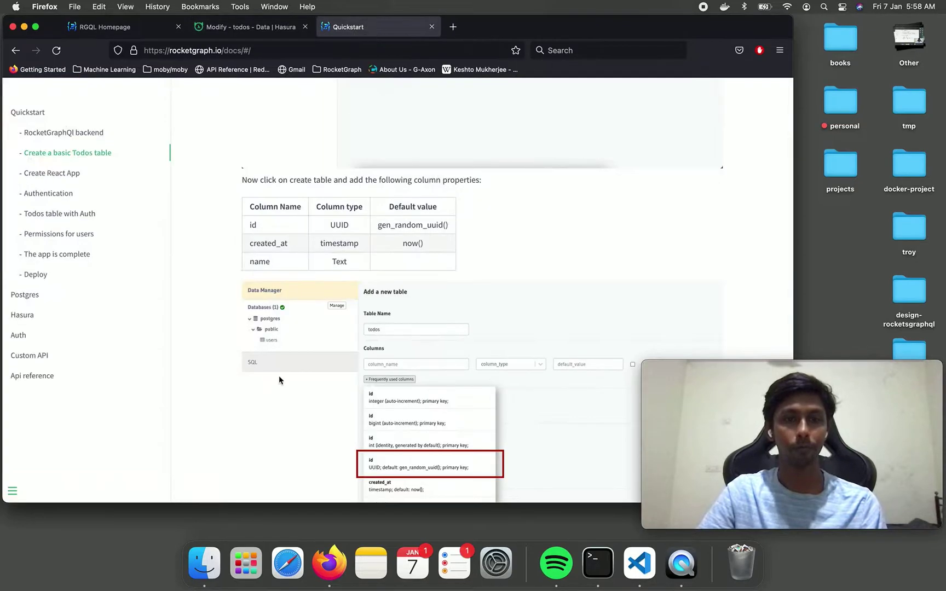
{"action": "scroll", "coordinate": [279, 376], "scroll_direction": "down", "scroll_amount": 10}
{"action": "scroll", "coordinate": [279, 376], "scroll_direction": "down", "scroll_amount": 10}
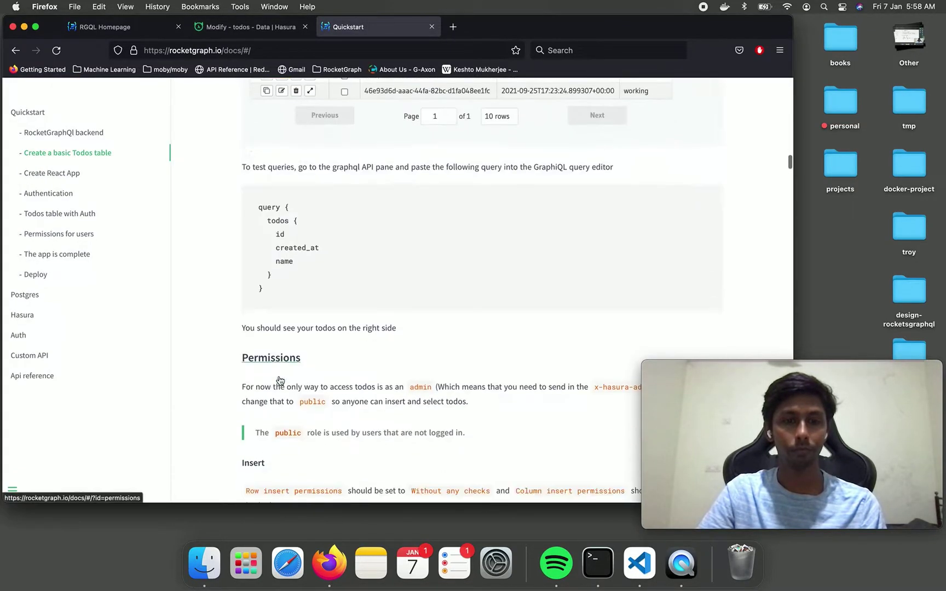
{"action": "scroll", "coordinate": [279, 377], "scroll_direction": "up", "scroll_amount": 4}
{"action": "scroll", "coordinate": [279, 376], "scroll_direction": "down", "scroll_amount": 5}
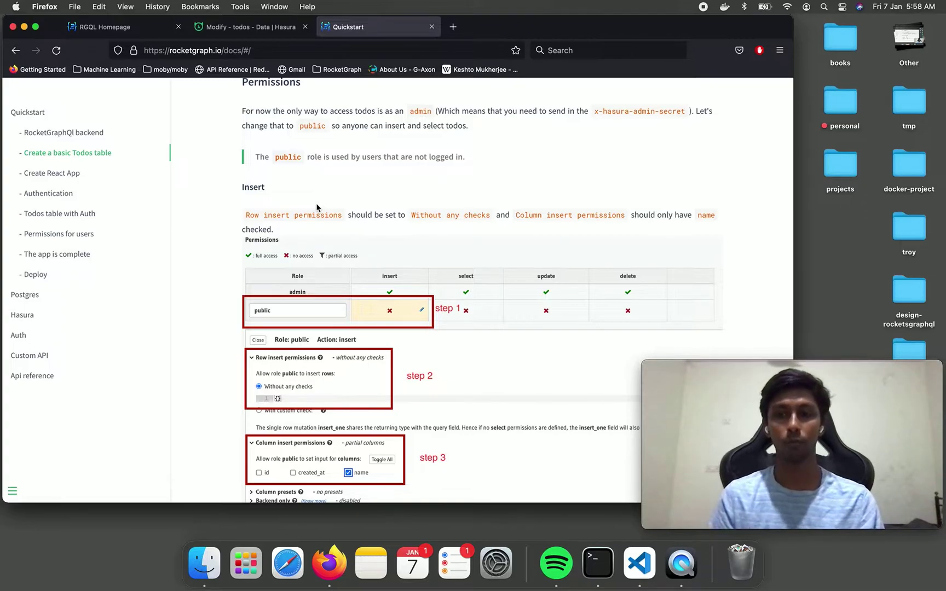
Open the todos table's Permissions tab in the Hasura console.
{"action": "left_click", "coordinate": [274, 29]}
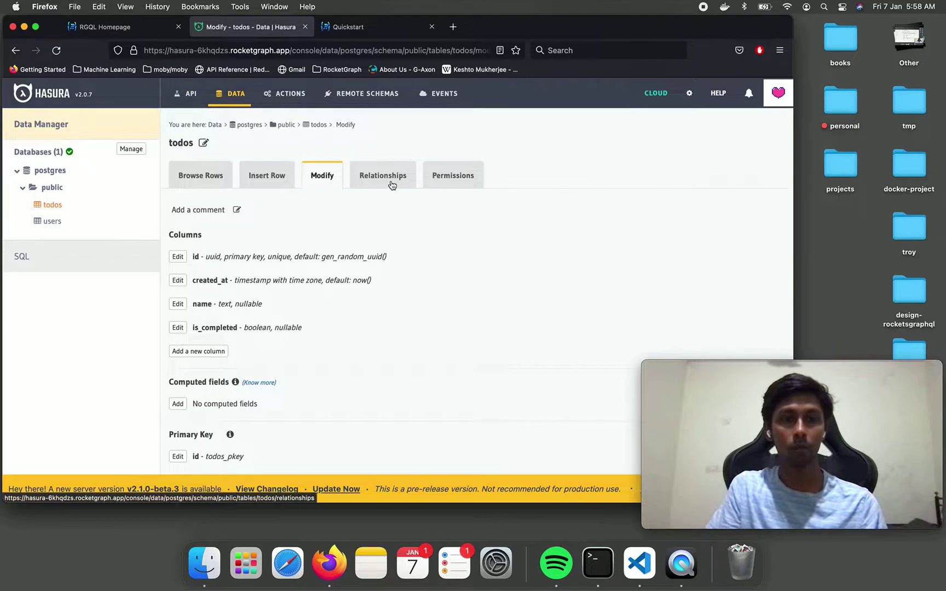
{"action": "left_click", "coordinate": [390, 186]}
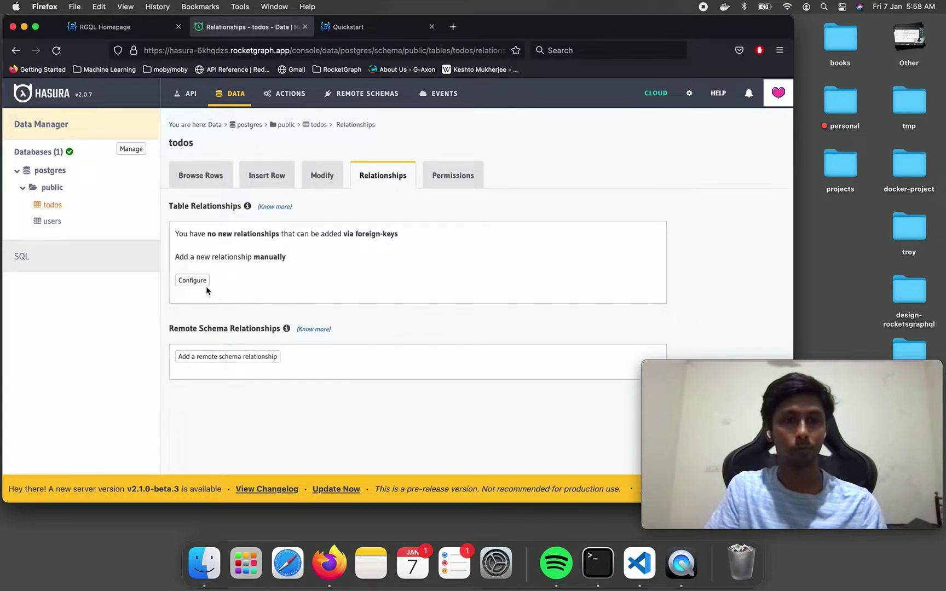
{"action": "scroll", "coordinate": [226, 332], "scroll_direction": "down", "scroll_amount": 2}
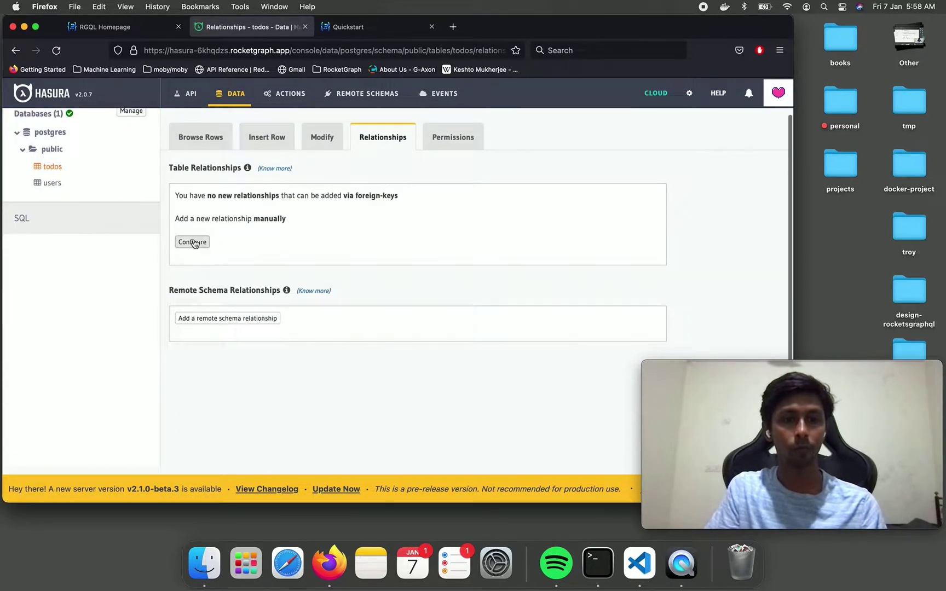
{"action": "left_click", "coordinate": [465, 146]}
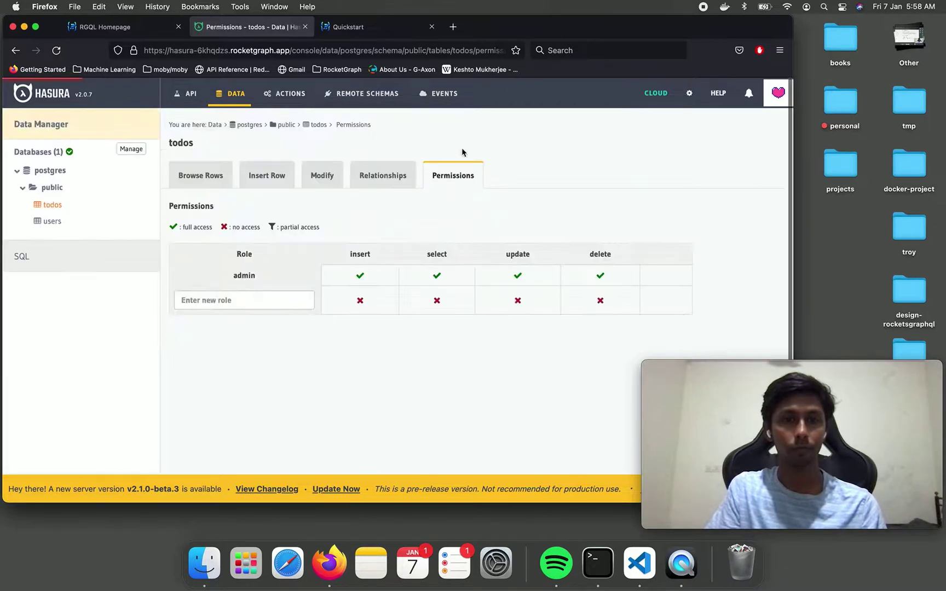
Add a 'public' role allowed to insert without checks into all columns, and save.
{"action": "left_click", "coordinate": [289, 301]}
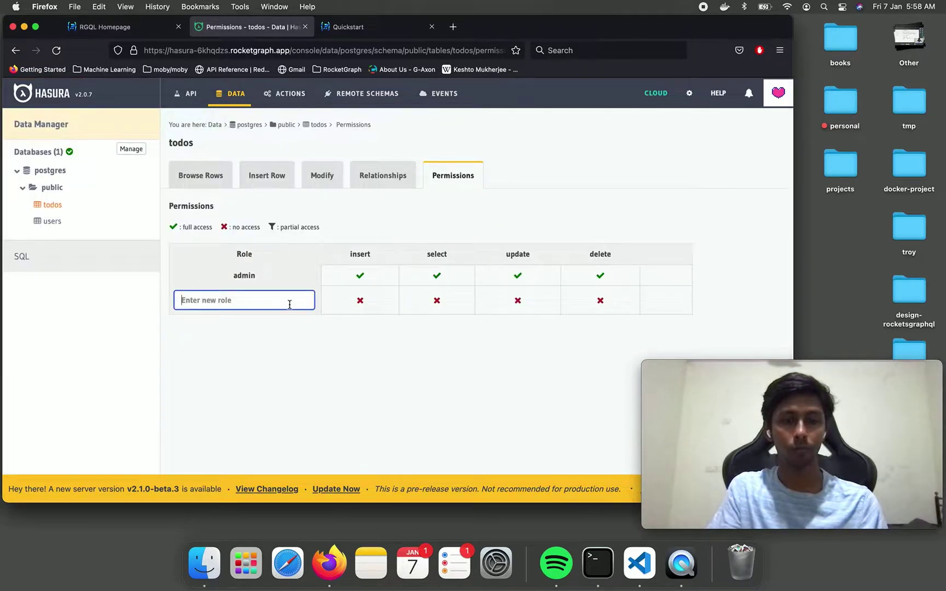
{"action": "type", "text": "pou"}
{"action": "type", "text": "lic"}
{"action": "left_click", "coordinate": [346, 306]}
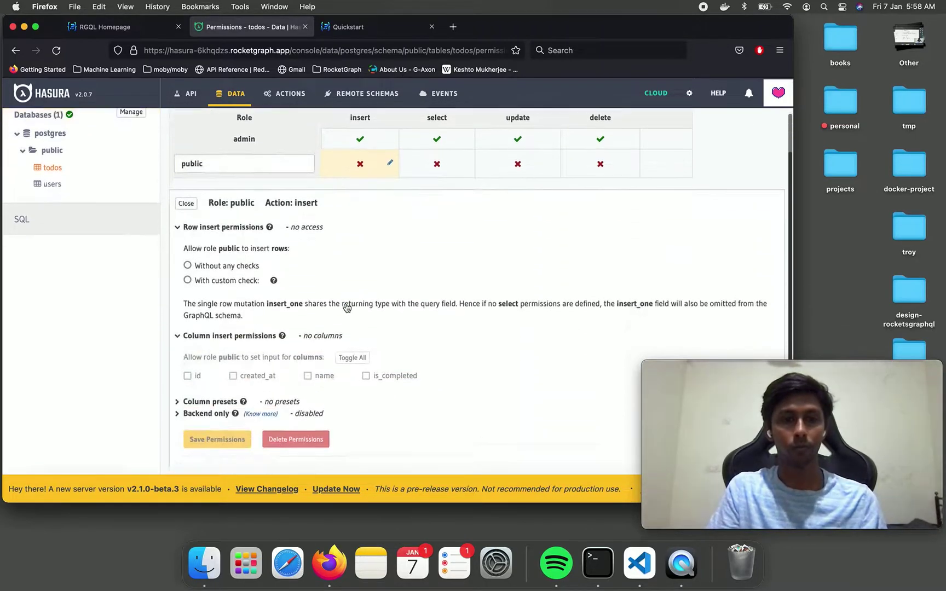
{"action": "left_click", "coordinate": [225, 234]}
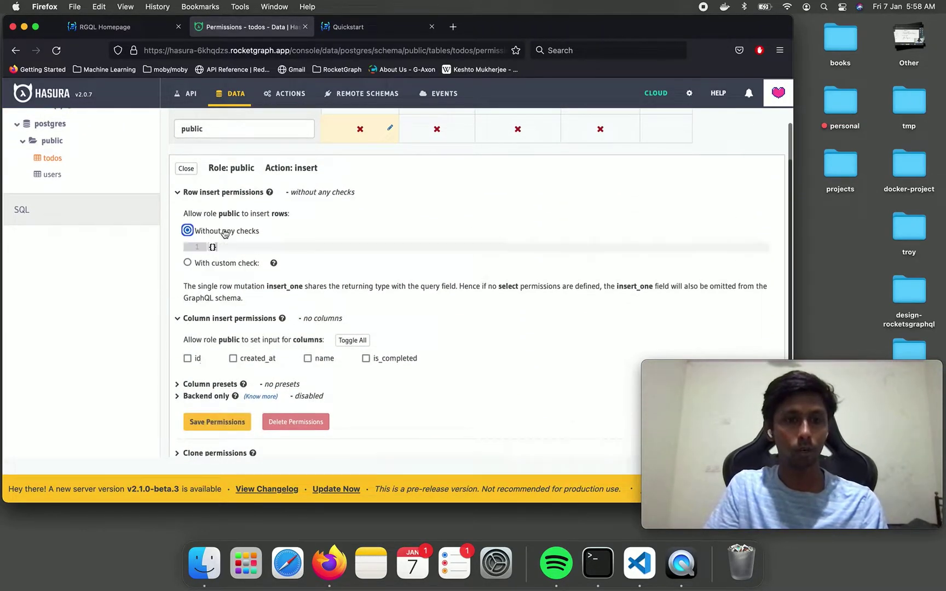
{"action": "left_click", "coordinate": [352, 340]}
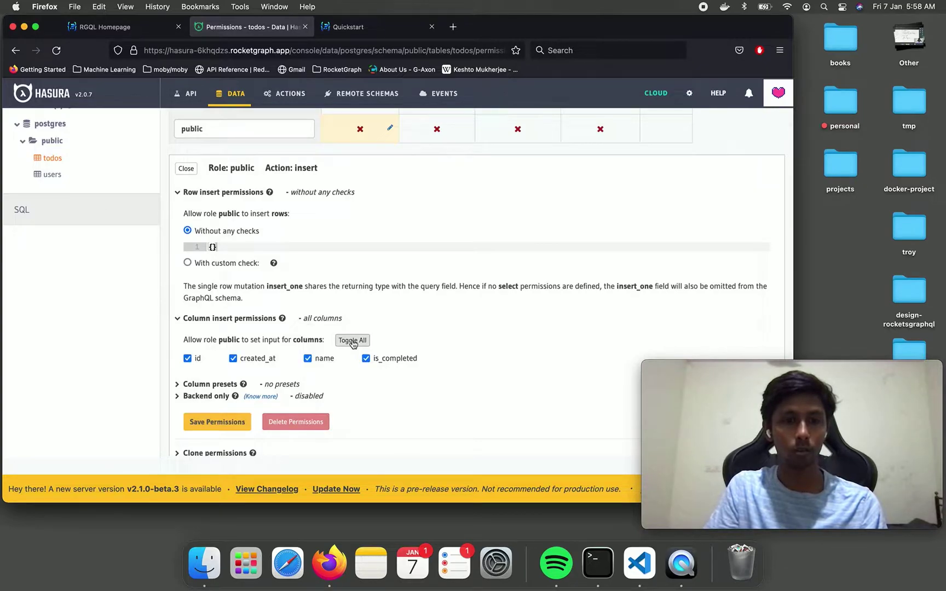
{"action": "left_click", "coordinate": [221, 423]}
Scroll further through the Quickstart docs past the permissions instructions.
{"action": "left_click", "coordinate": [377, 27]}
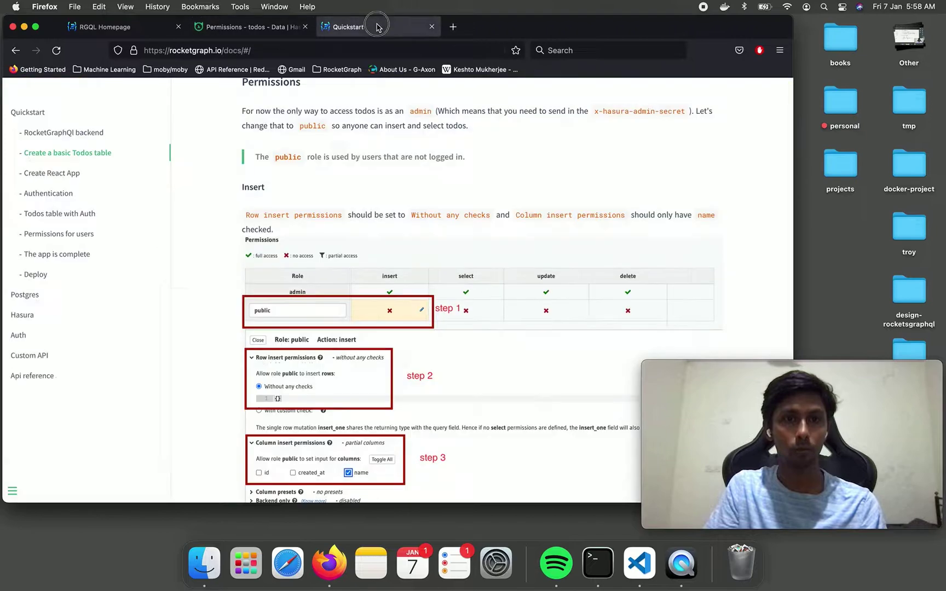
{"action": "scroll", "coordinate": [356, 230], "scroll_direction": "down", "scroll_amount": 5}
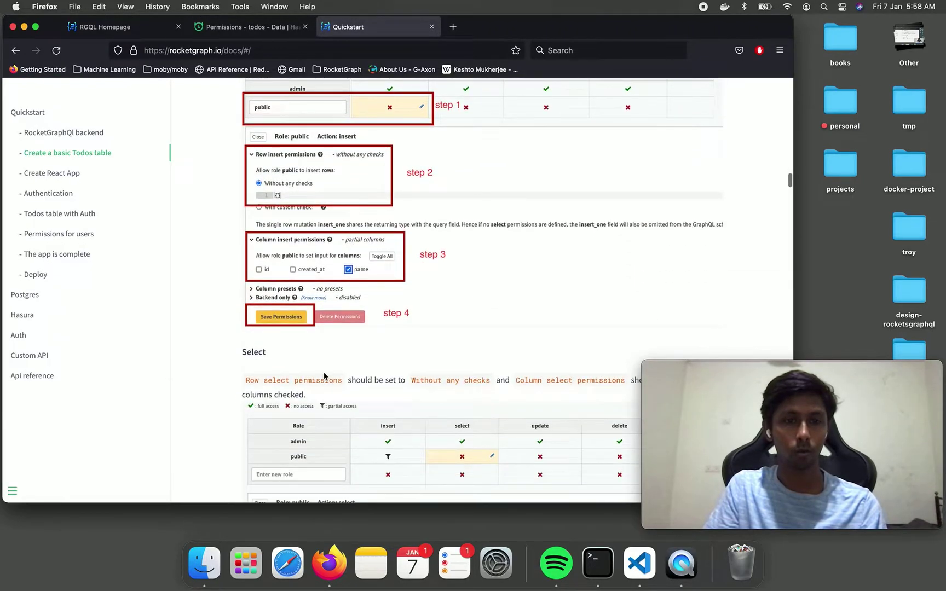
{"action": "scroll", "coordinate": [328, 361], "scroll_direction": "down", "scroll_amount": 5}
{"action": "scroll", "coordinate": [325, 377], "scroll_direction": "down", "scroll_amount": 2}
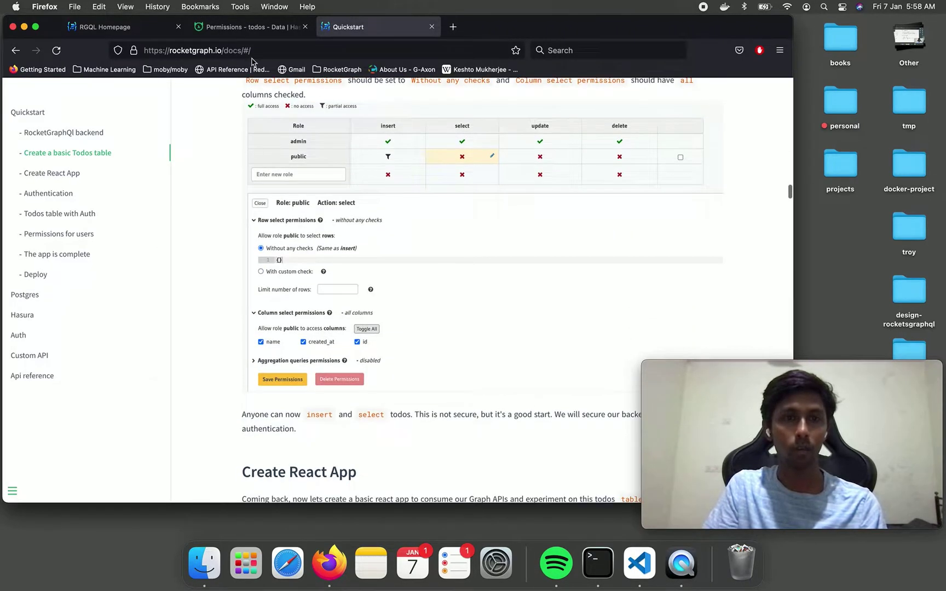
Let the public role select todos without checks on all columns, and save.
{"action": "left_click", "coordinate": [241, 28]}
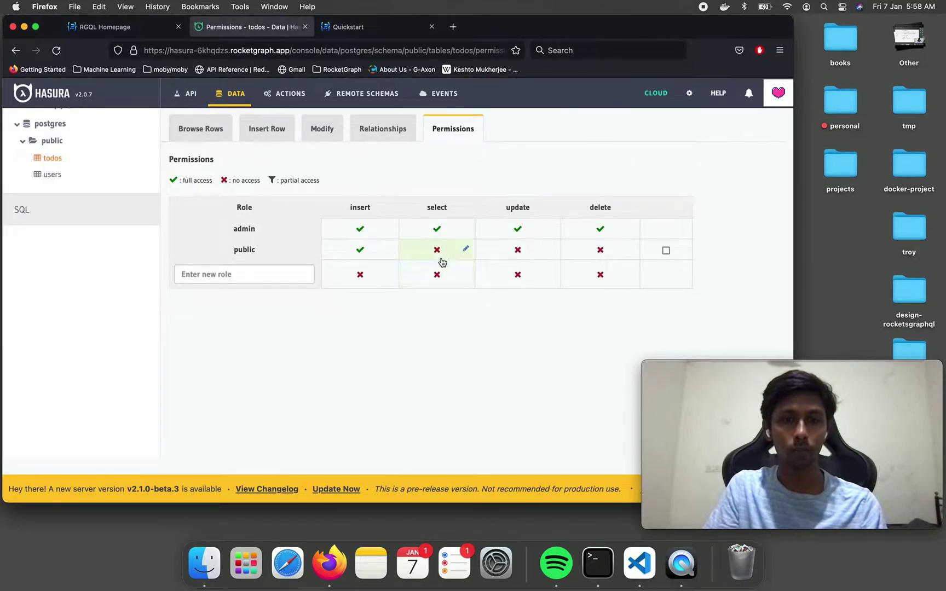
{"action": "left_click", "coordinate": [439, 256]}
{"action": "left_click", "coordinate": [219, 240]}
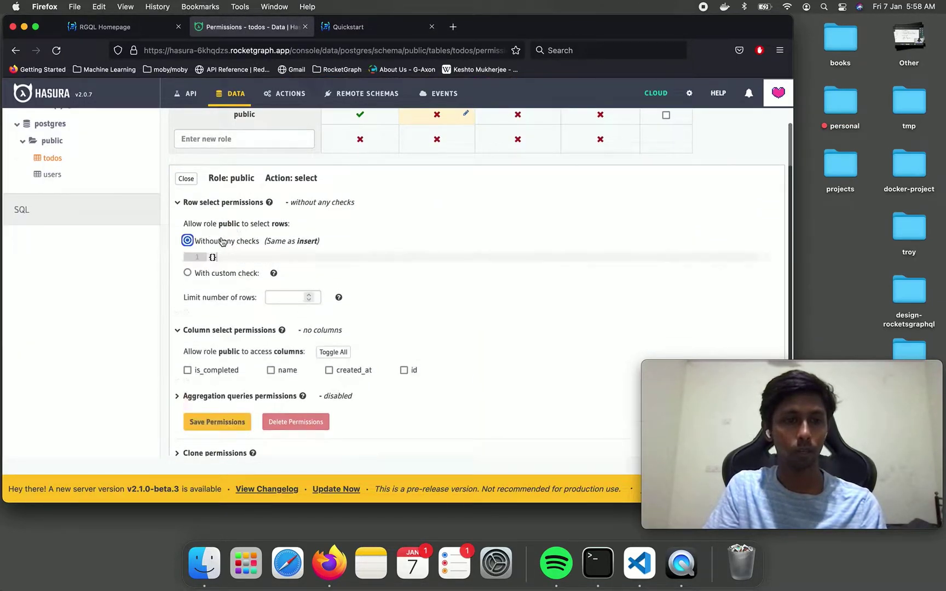
{"action": "left_click", "coordinate": [340, 352]}
{"action": "left_click", "coordinate": [219, 421]}
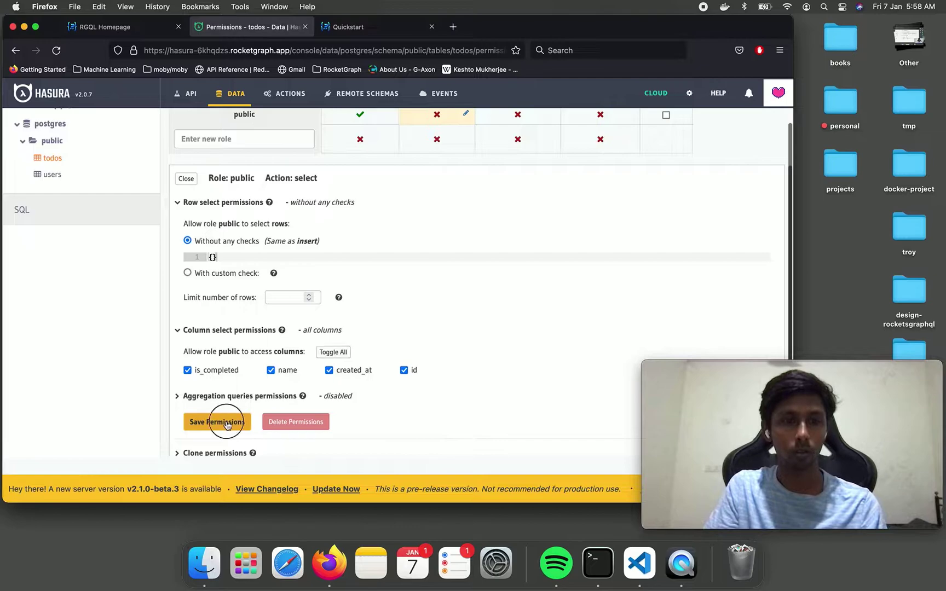
{"action": "left_click", "coordinate": [350, 30]}
Scroll the docs to Create React App and select the 'npx create-react-app todos' command.
{"action": "scroll", "coordinate": [328, 370], "scroll_direction": "down", "scroll_amount": 3}
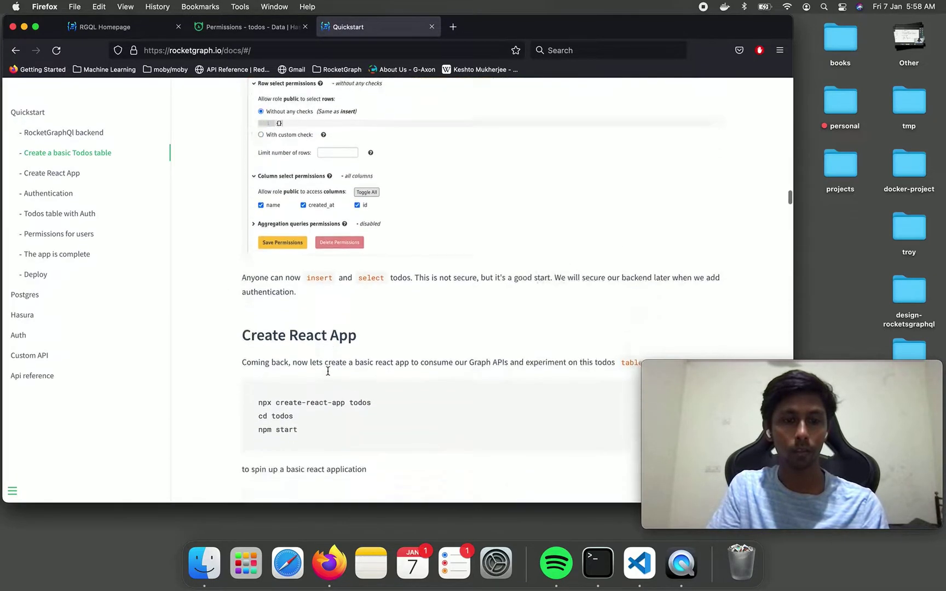
{"action": "scroll", "coordinate": [328, 371], "scroll_direction": "up", "scroll_amount": 3}
{"action": "scroll", "coordinate": [327, 370], "scroll_direction": "up", "scroll_amount": 6}
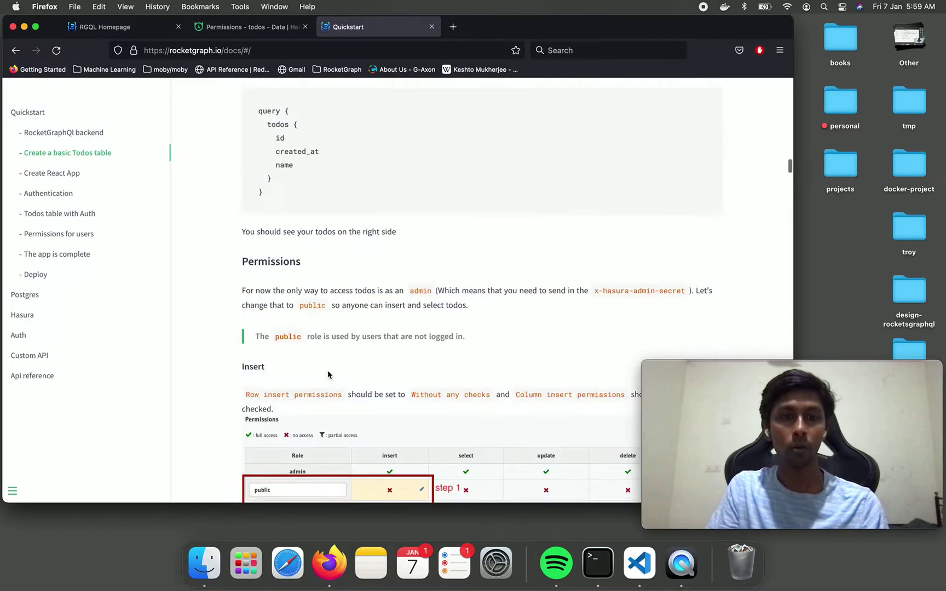
{"action": "scroll", "coordinate": [366, 380], "scroll_direction": "down", "scroll_amount": 4}
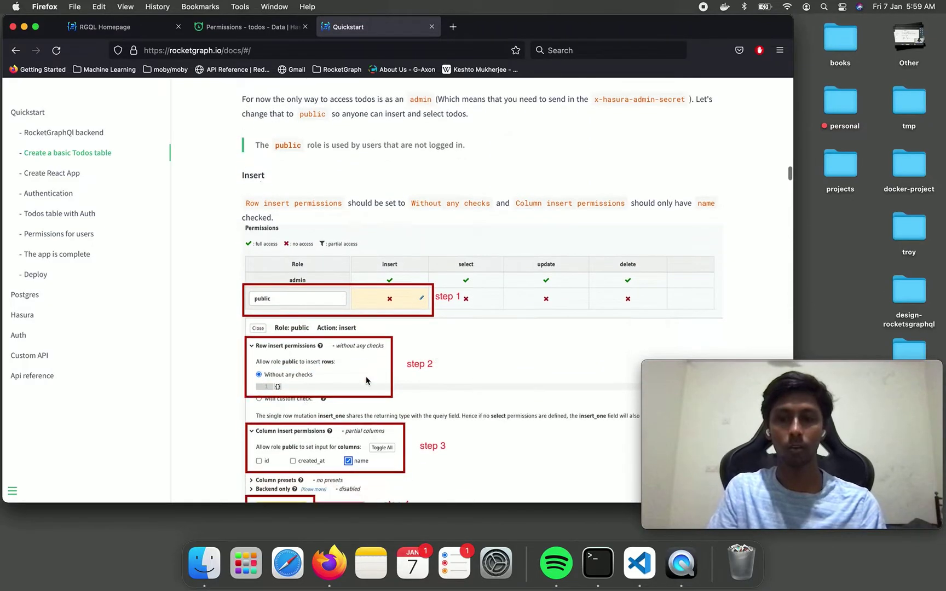
{"action": "scroll", "coordinate": [451, 388], "scroll_direction": "down", "scroll_amount": 1}
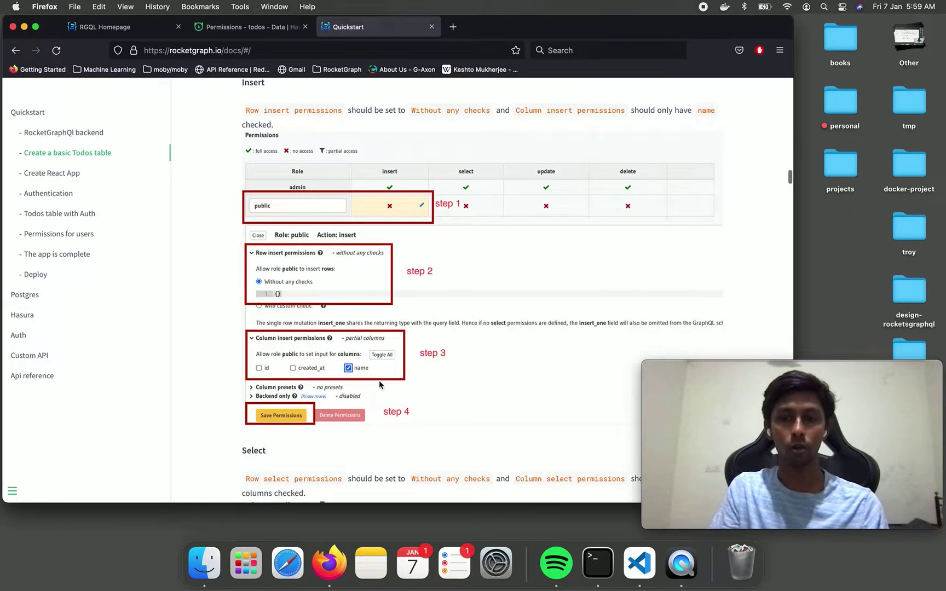
{"action": "scroll", "coordinate": [379, 380], "scroll_direction": "down", "scroll_amount": 5}
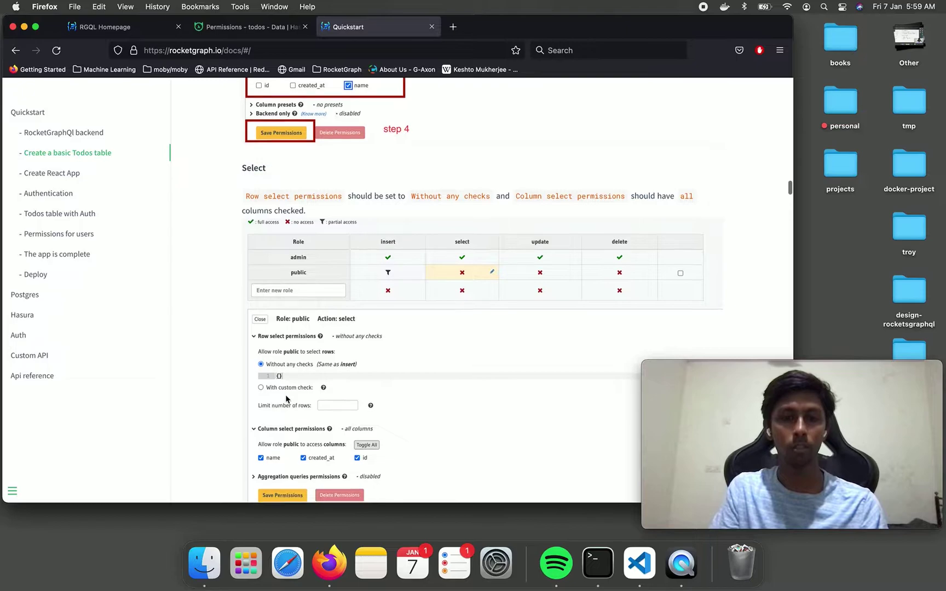
{"action": "scroll", "coordinate": [286, 398], "scroll_direction": "down", "scroll_amount": 6}
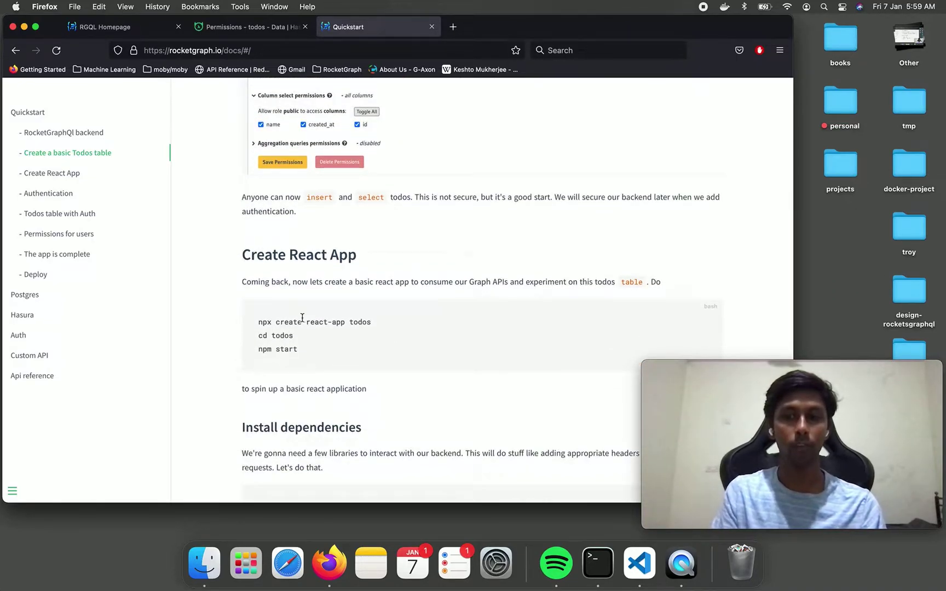
{"action": "scroll", "coordinate": [302, 319], "scroll_direction": "down", "scroll_amount": 1}
{"action": "scroll", "coordinate": [314, 377], "scroll_direction": "down", "scroll_amount": 2}
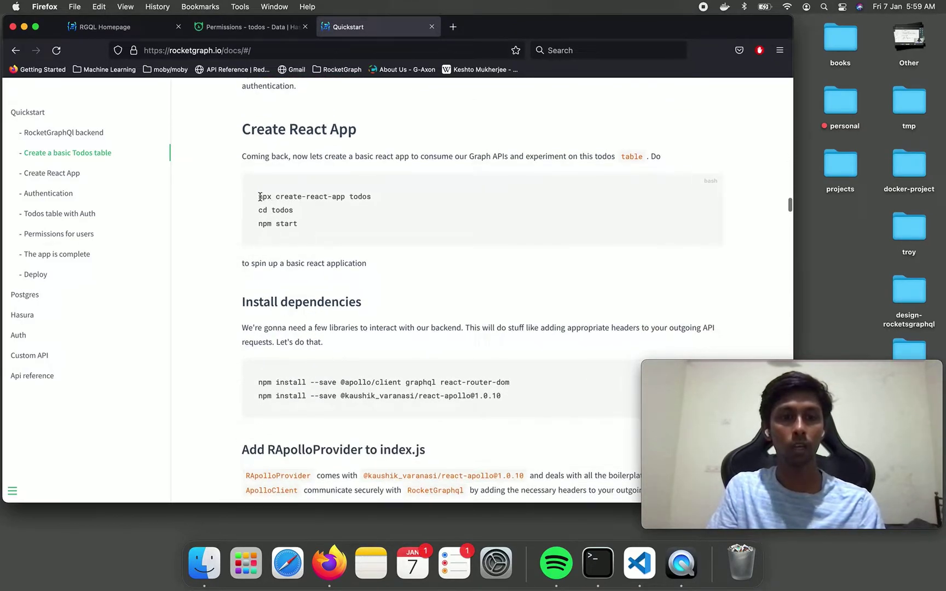
{"action": "left_click_drag", "start_coordinate": [258, 195], "coordinate": [377, 196]}
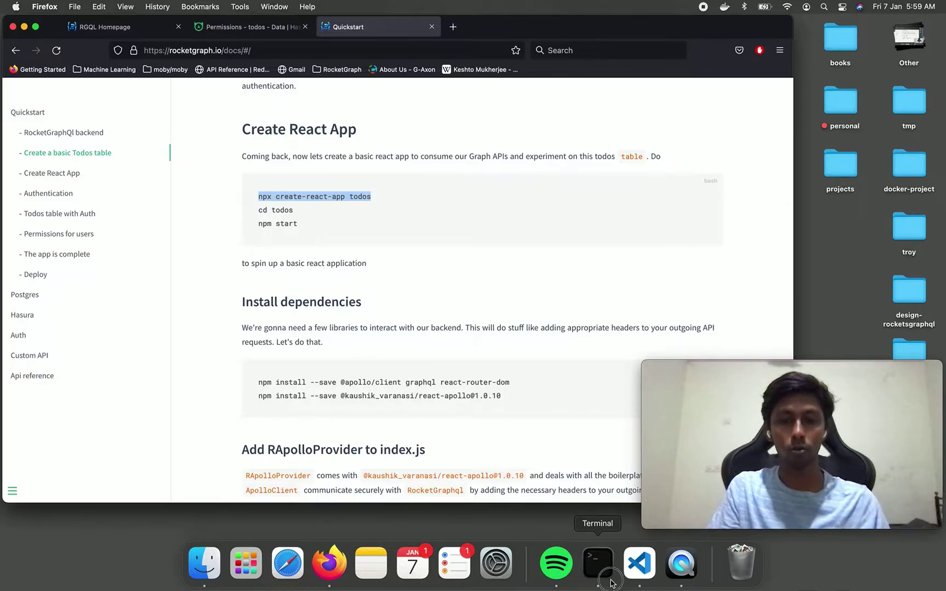
{"action": "left_click", "coordinate": [598, 563]}
Copy 'npx create-react-app todos' from the docs and run it in Terminal.
{"action": "type", "text": "myadminsecretkey"}
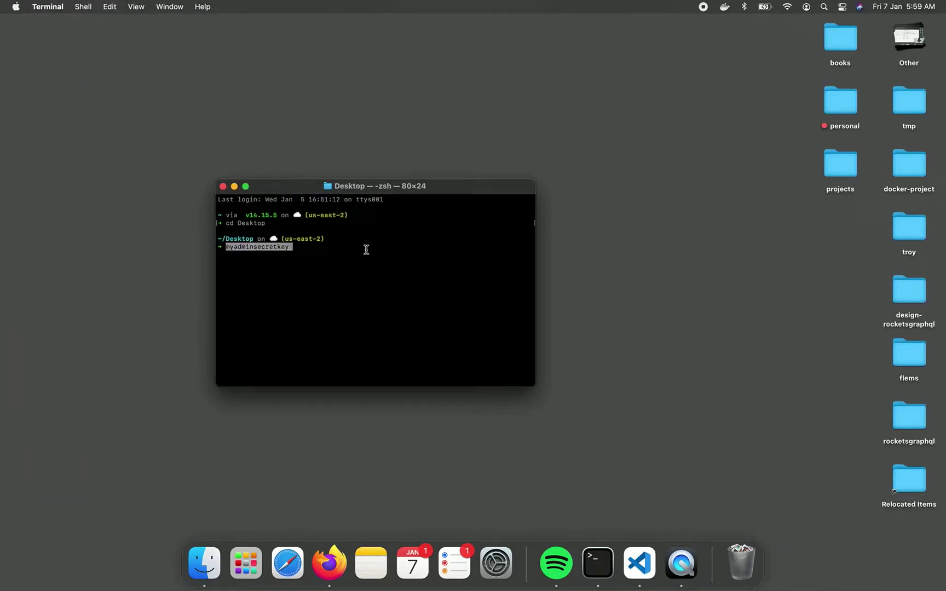
{"action": "key", "text": "BackSpace"}
{"action": "key", "text": "BackSpace"}
{"action": "key", "text": "BackSpace"}
{"action": "key", "text": "BackSpace"}
{"action": "key", "text": "BackSpace"}
{"action": "key", "text": "BackSpace"}
{"action": "key", "text": "BackSpace"}
{"action": "key", "text": "BackSpace"}
{"action": "key", "text": "BackSpace"}
{"action": "key", "text": "BackSpace"}
{"action": "key", "text": "BackSpace"}
{"action": "key", "text": "BackSpace"}
{"action": "key", "text": "BackSpace"}
{"action": "key", "text": "BackSpace"}
{"action": "key", "text": "BackSpace"}
{"action": "key", "text": "BackSpace"}
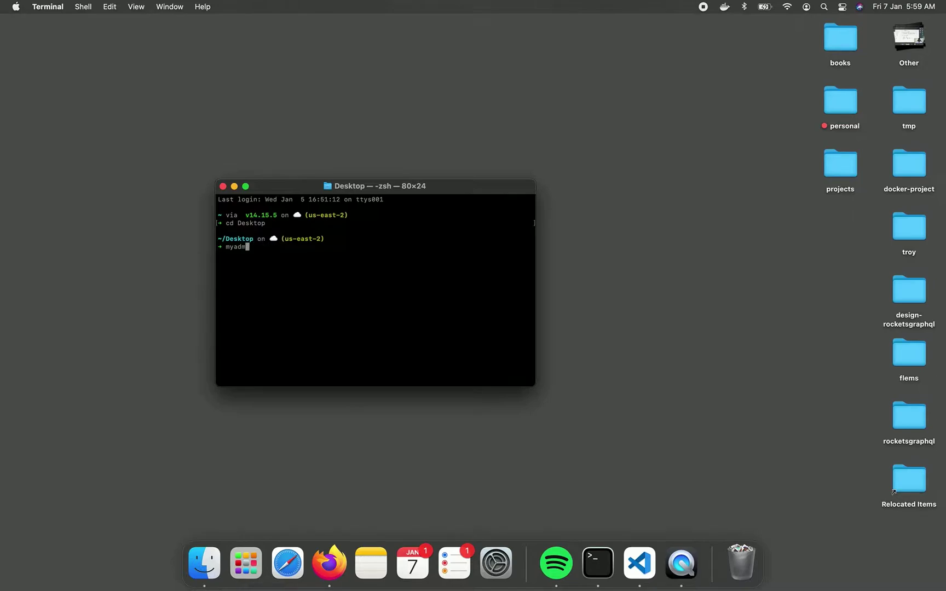
{"action": "key", "text": "ctrl+Left"}
{"action": "left_click", "coordinate": [287, 192]}
{"action": "triple_click", "coordinate": [287, 193]}
{"action": "key", "text": "super+c"}
{"action": "key", "text": "ctrl+Right"}
{"action": "key", "text": "super+v"}
{"action": "key", "text": "Return"}
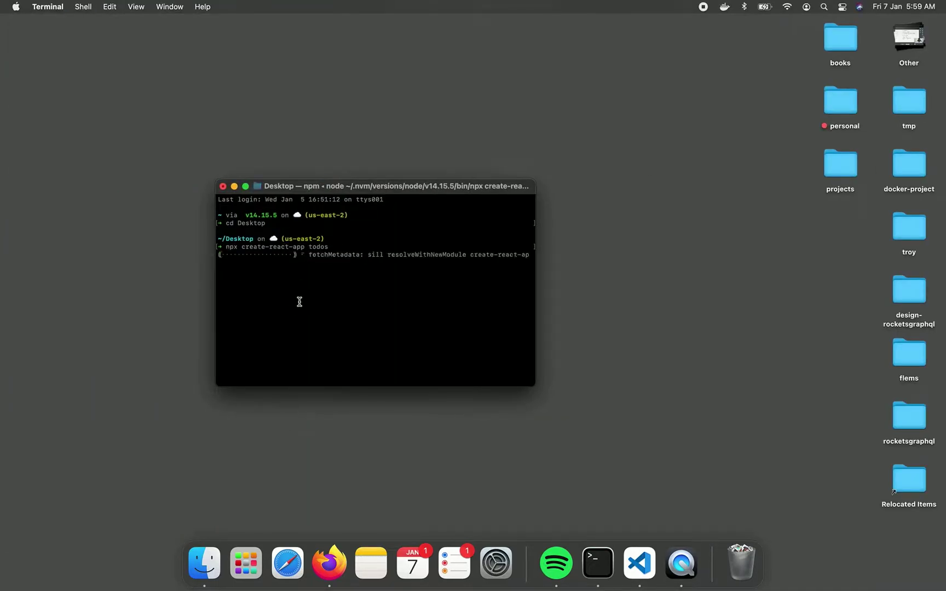
In a new terminal tab, cd into rocketsgraphql/example-setups/todos and type yarn start.
{"action": "key", "text": "super+t"}
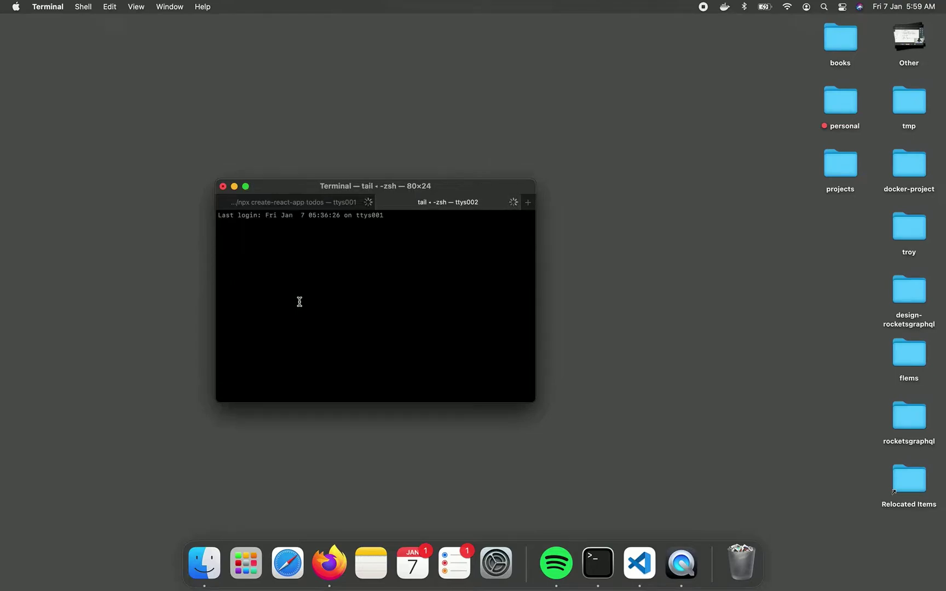
{"action": "type", "text": "cd roc"}
{"action": "key", "text": "Tab"}
{"action": "type", "text": "ex"}
{"action": "key", "text": "Tab"}
{"action": "type", "text": "T"}
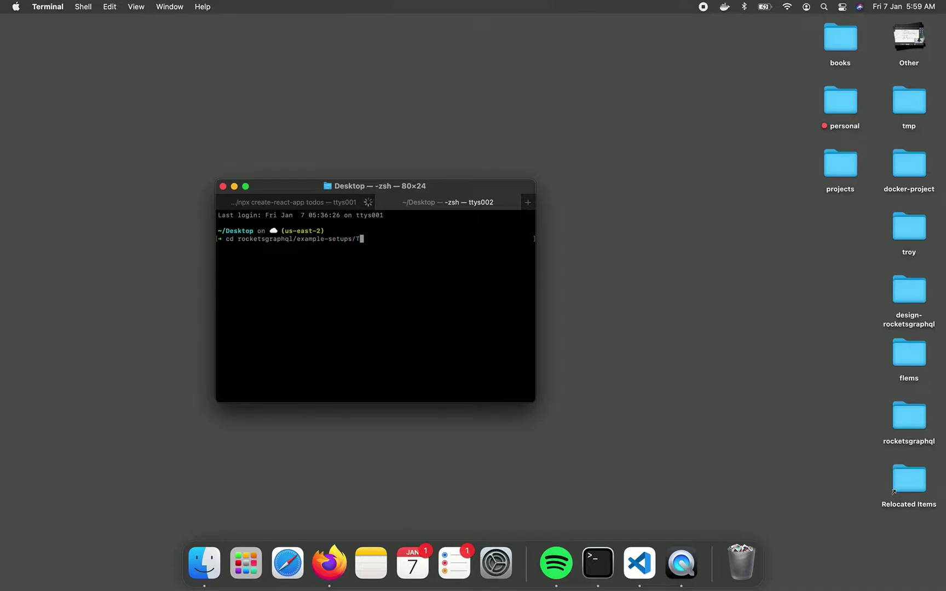
{"action": "key", "text": "BackSpace"}
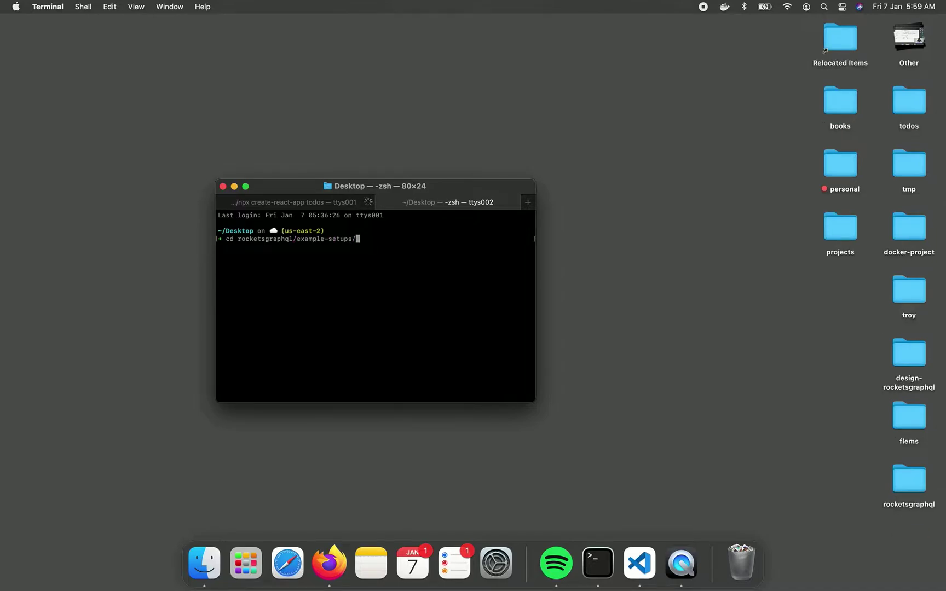
{"action": "type", "text": "to"}
{"action": "key", "text": "Tab"}
{"action": "key", "text": "Return"}
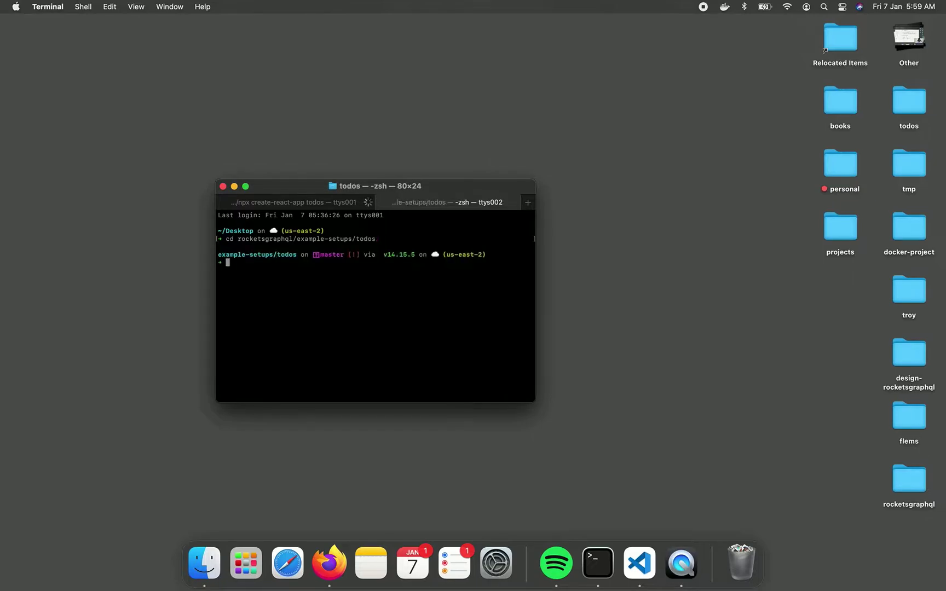
{"action": "type", "text": "yarn start"}
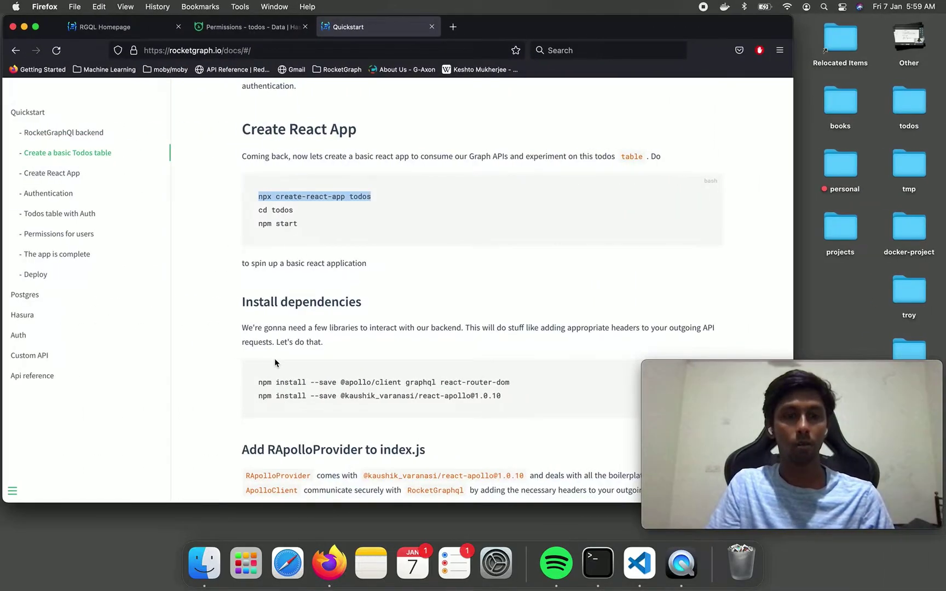
Review the install dependencies command, noting the graphql and react-apollo packages.
{"action": "scroll", "coordinate": [274, 357], "scroll_direction": "down", "scroll_amount": 5}
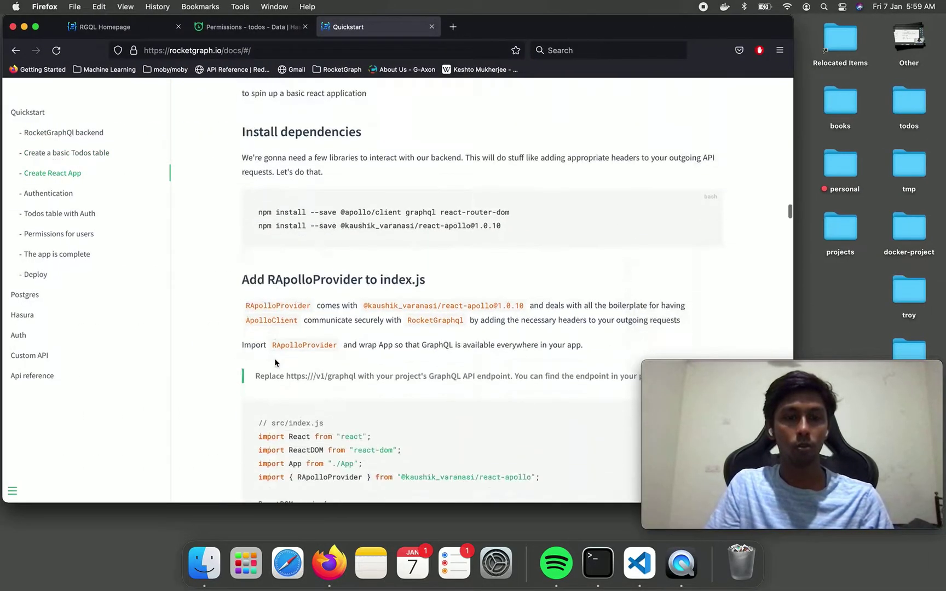
{"action": "scroll", "coordinate": [275, 357], "scroll_direction": "down", "scroll_amount": 2}
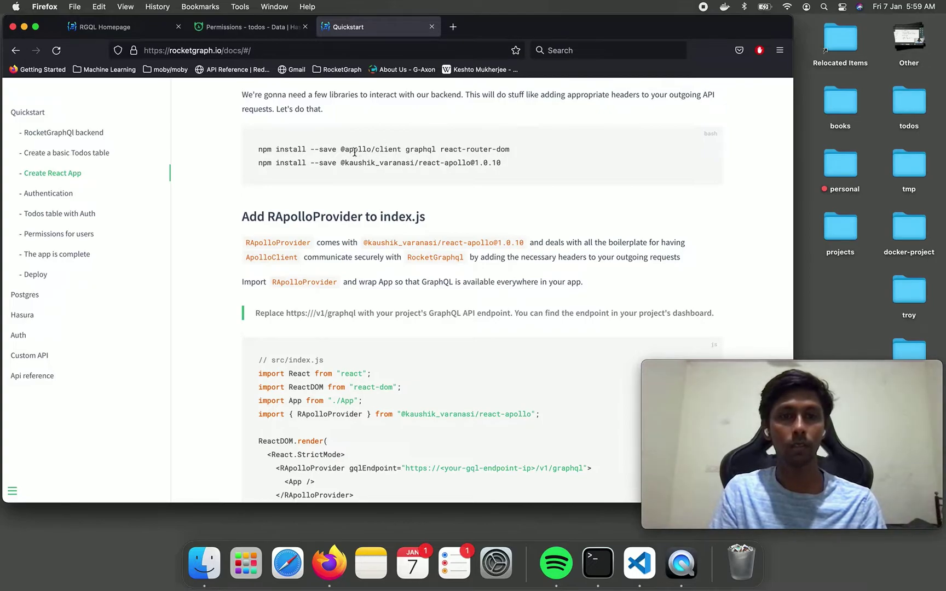
{"action": "double_click", "coordinate": [429, 149]}
{"action": "left_click", "coordinate": [454, 163]}
{"action": "left_click_drag", "start_coordinate": [454, 163], "coordinate": [420, 163]}
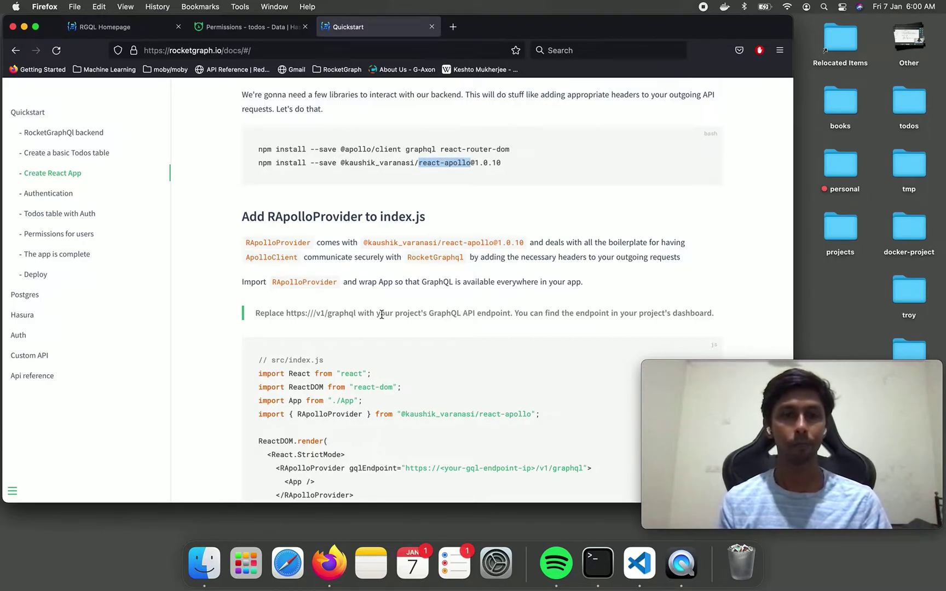
Select the full src/index.js RApolloProvider example and bring up index.js in VS Code.
{"action": "scroll", "coordinate": [381, 315], "scroll_direction": "down", "scroll_amount": 5}
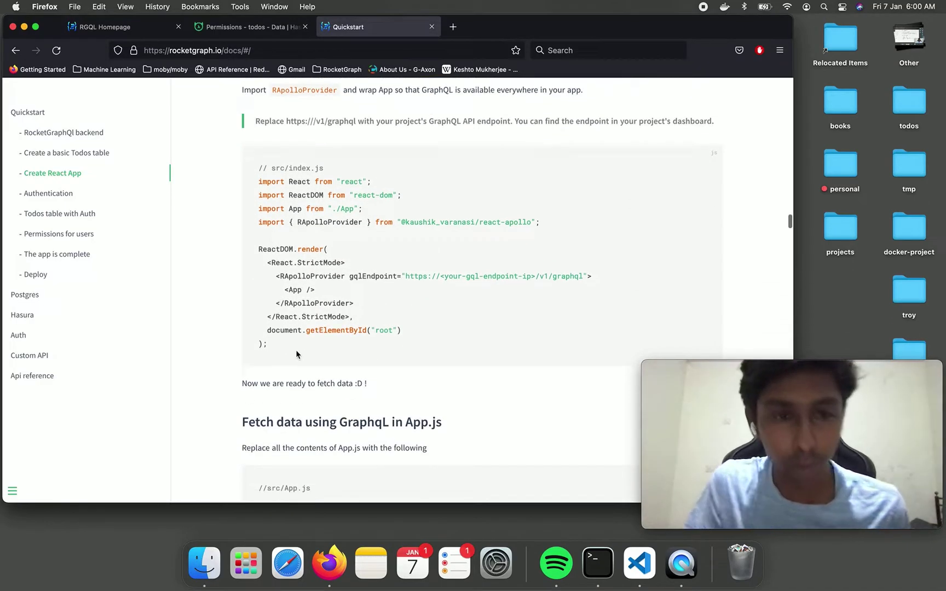
{"action": "left_click_drag", "start_coordinate": [264, 343], "coordinate": [236, 148]}
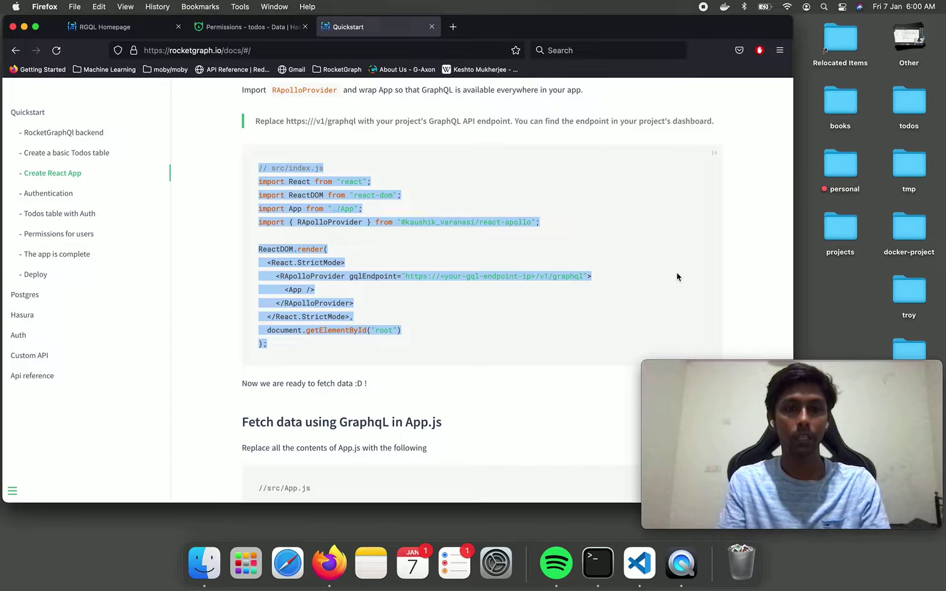
{"action": "left_click", "coordinate": [639, 563]}
{"action": "left_click", "coordinate": [371, 194]}
Replace all of index.js with the docs' RApolloProvider example code.
{"action": "key", "text": "super+a"}
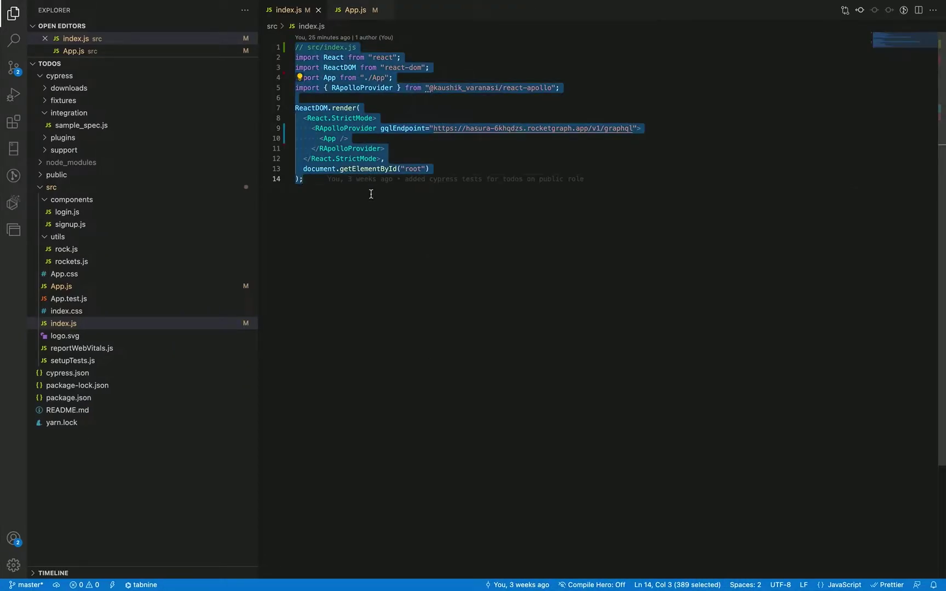
{"action": "key", "text": "super+v"}
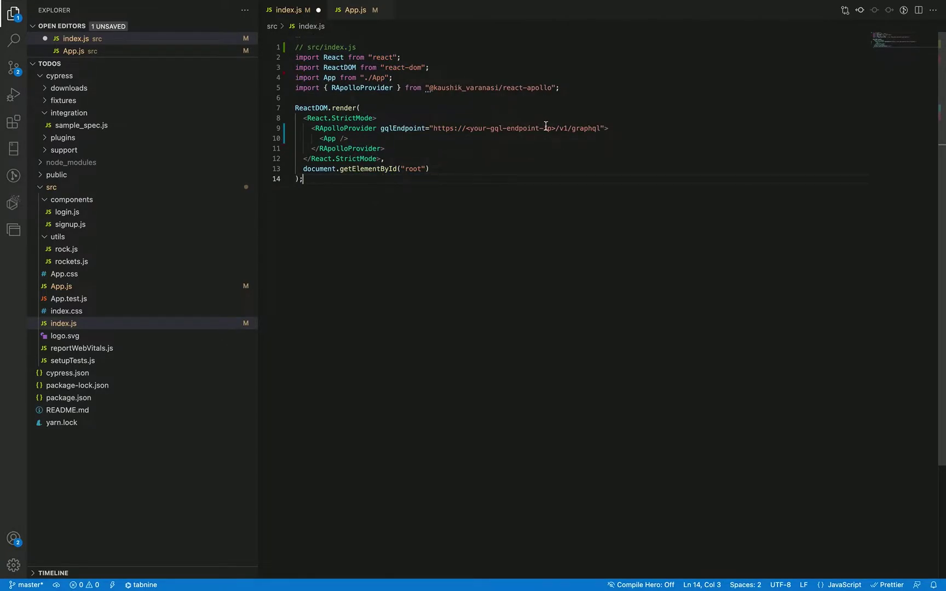
{"action": "left_click_drag", "start_coordinate": [553, 126], "coordinate": [433, 127]}
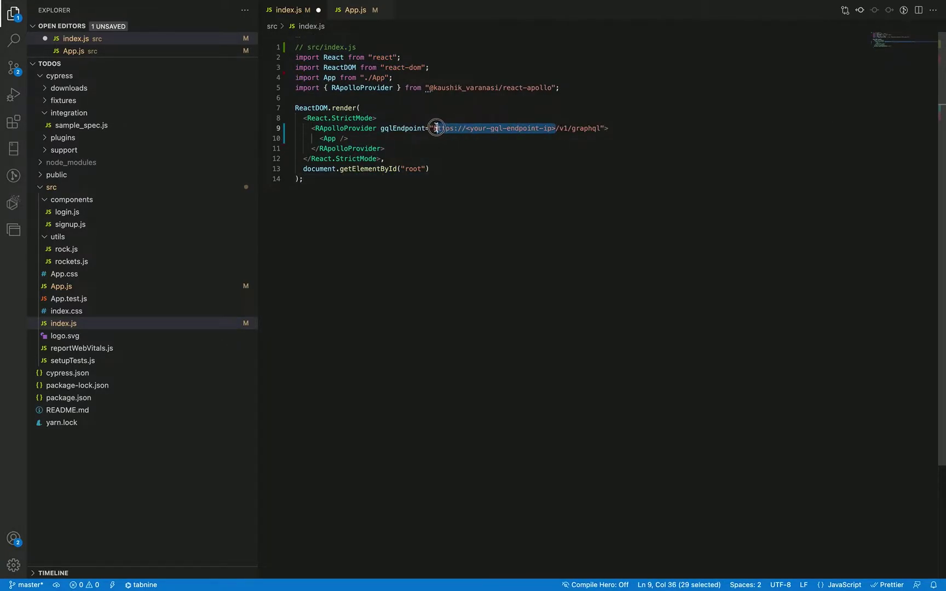
Copy the project's GraphQL endpoint URL from the Hasura console's API explorer.
{"action": "key", "text": "ctrl+Left"}
{"action": "left_click", "coordinate": [225, 27]}
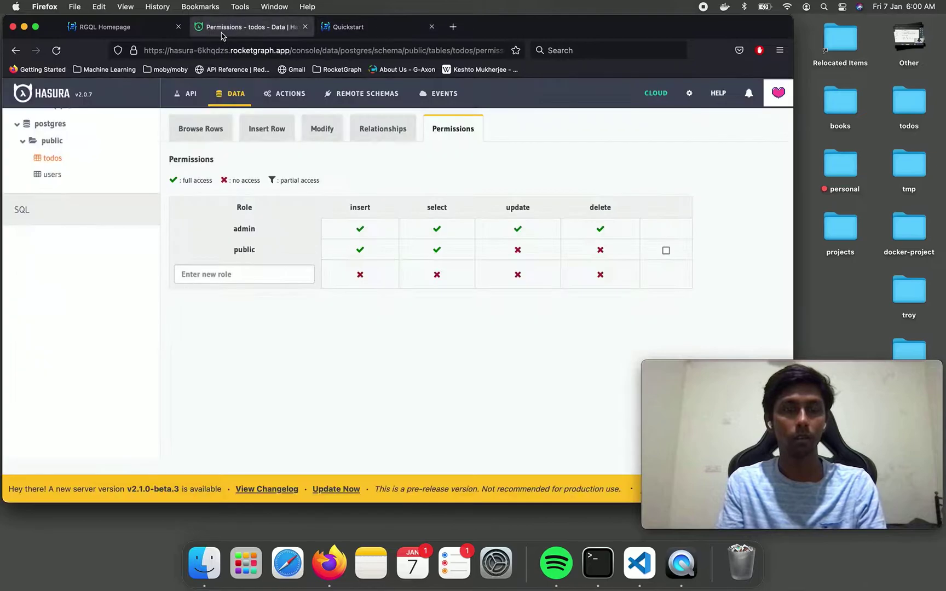
{"action": "left_click", "coordinate": [189, 93]}
{"action": "left_click", "coordinate": [97, 170]}
{"action": "key", "text": "super+a"}
{"action": "key", "text": "ctrl+c"}
{"action": "key", "text": "ctrl+Right"}
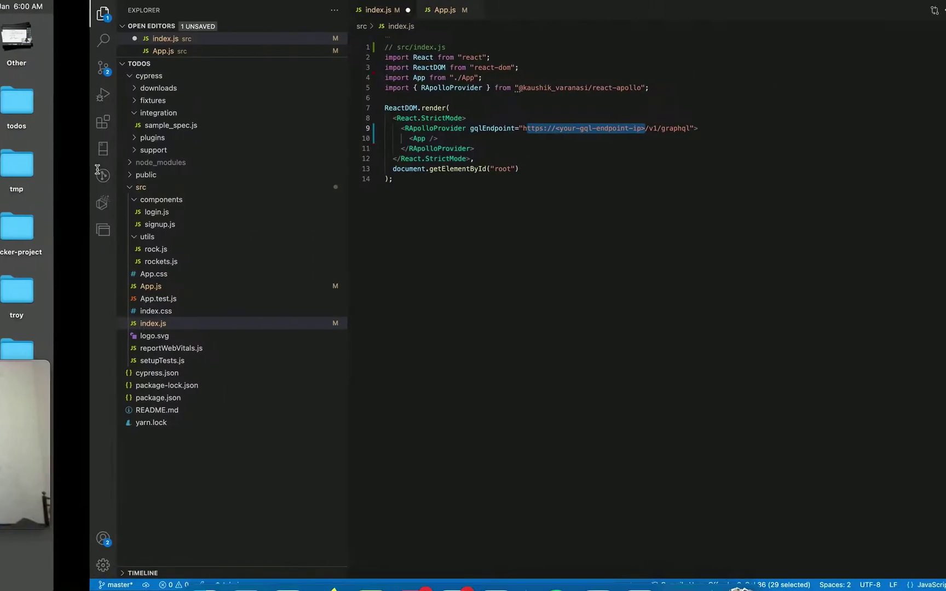
Paste the real endpoint over the placeholder gqlEndpoint on line 9 and save index.js.
{"action": "left_click", "coordinate": [567, 173]}
{"action": "left_click_drag", "start_coordinate": [601, 127], "coordinate": [434, 128]}
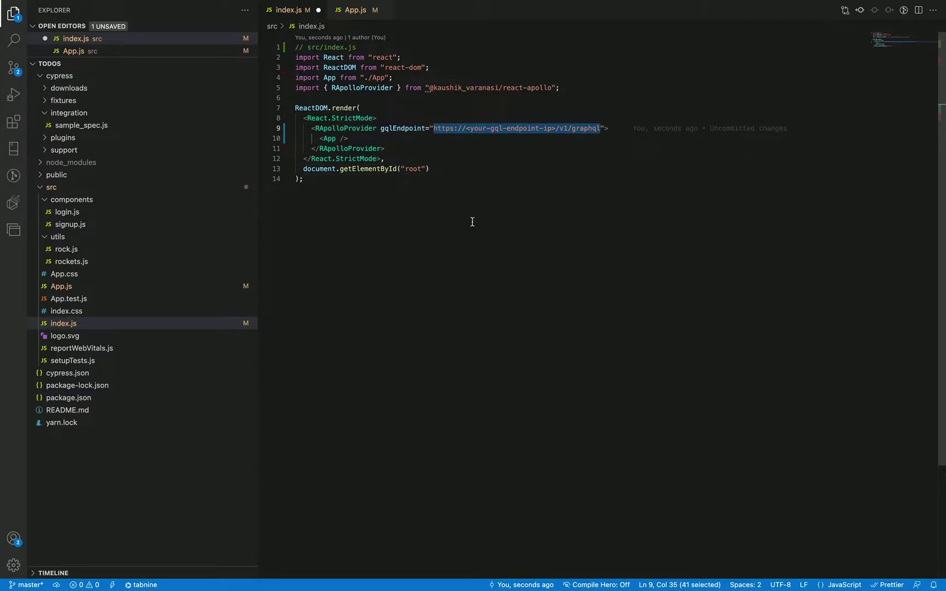
{"action": "key", "text": "ctrl+v"}
{"action": "key", "text": "ctrl+s"}
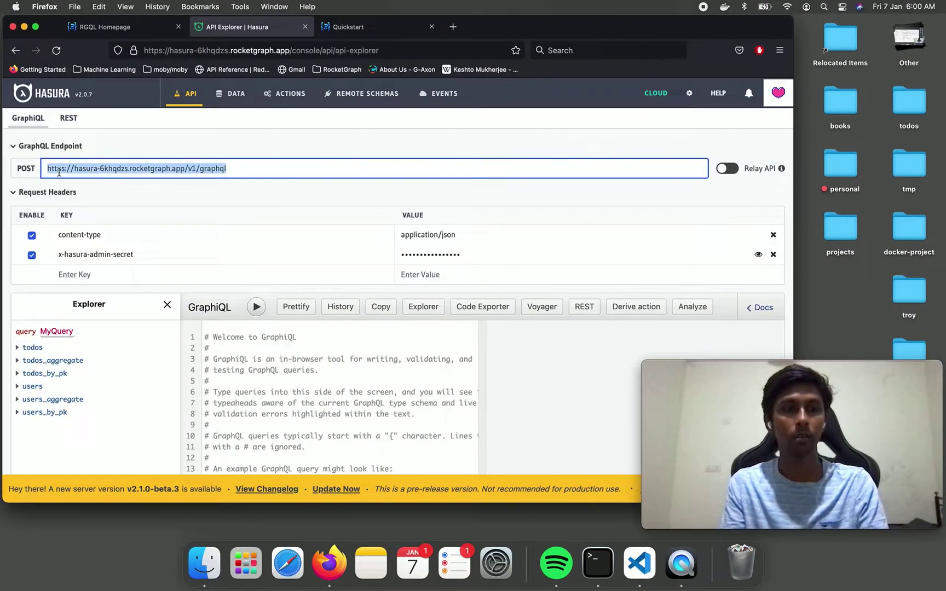
Return to the Quickstart docs and scroll to the 'Fetch data using GraphQL in App.js' code block.
{"action": "left_click", "coordinate": [348, 28]}
{"action": "scroll", "coordinate": [367, 366], "scroll_direction": "down", "scroll_amount": 1}
{"action": "scroll", "coordinate": [367, 366], "scroll_direction": "down", "scroll_amount": 5}
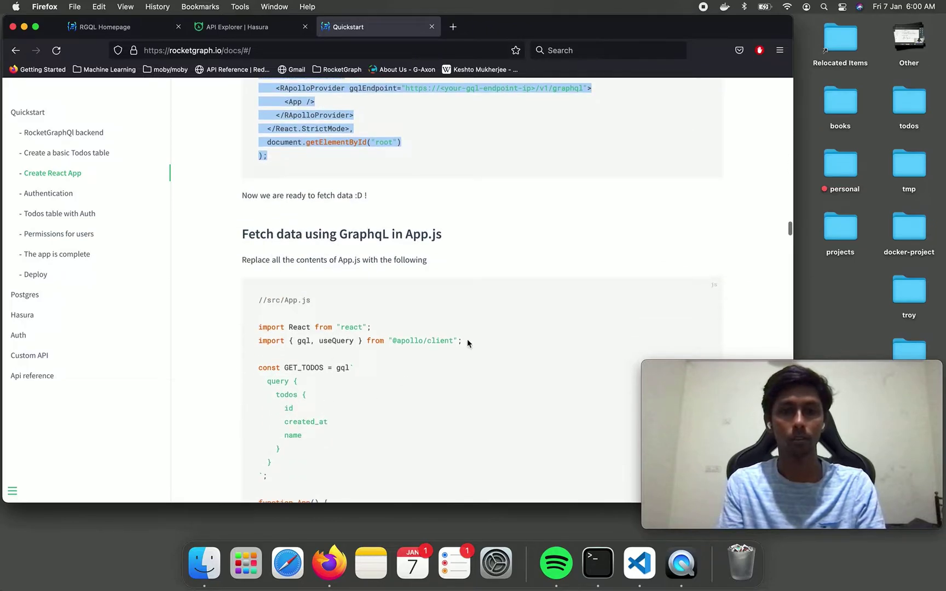
{"action": "scroll", "coordinate": [312, 365], "scroll_direction": "down", "scroll_amount": 2}
{"action": "scroll", "coordinate": [313, 364], "scroll_direction": "down", "scroll_amount": 8}
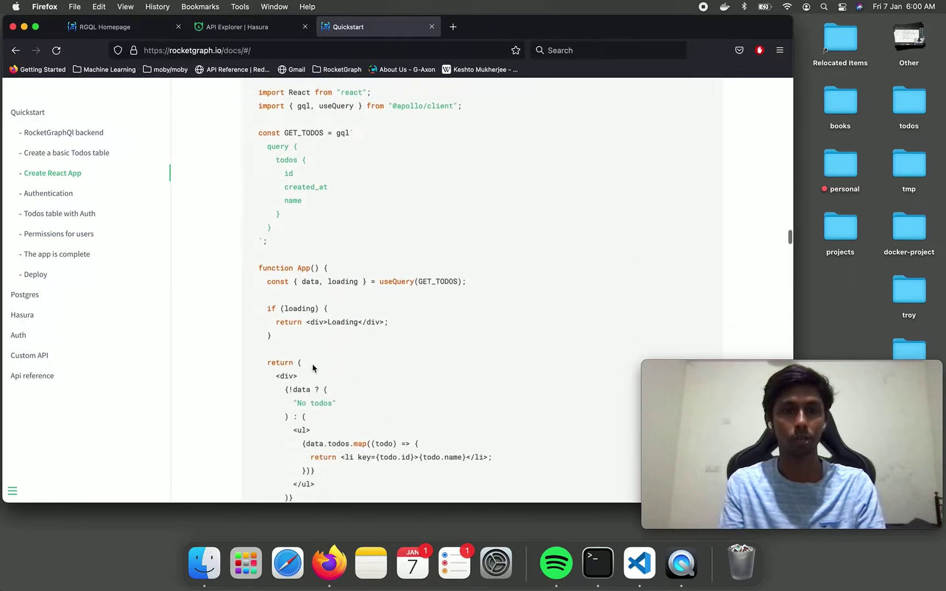
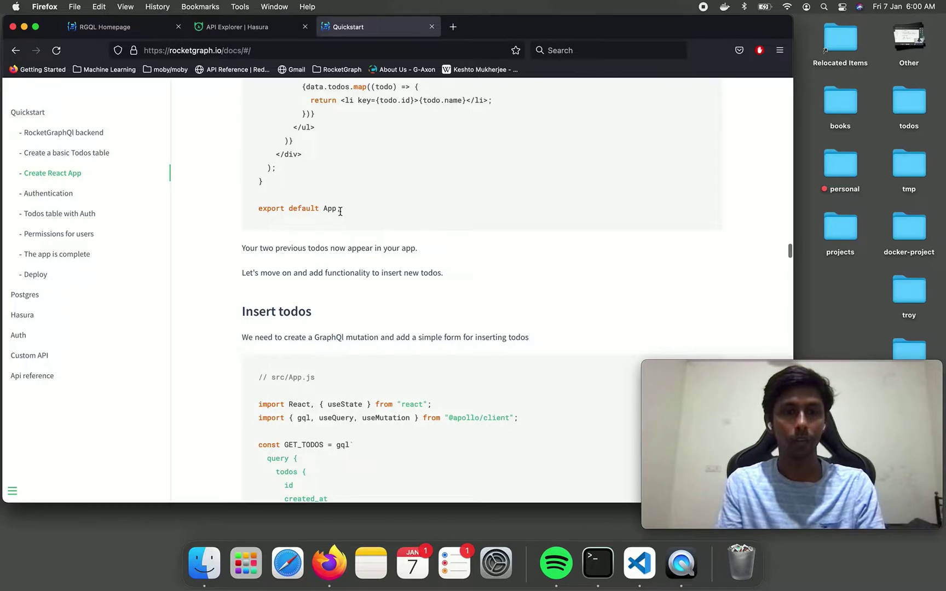
Copy the docs' useQuery todo-list code and paste it over all of App.js.
{"action": "left_click_drag", "start_coordinate": [340, 211], "coordinate": [258, 160]}
{"action": "key", "text": "super+c"}
{"action": "key", "text": "ctrl+Right"}
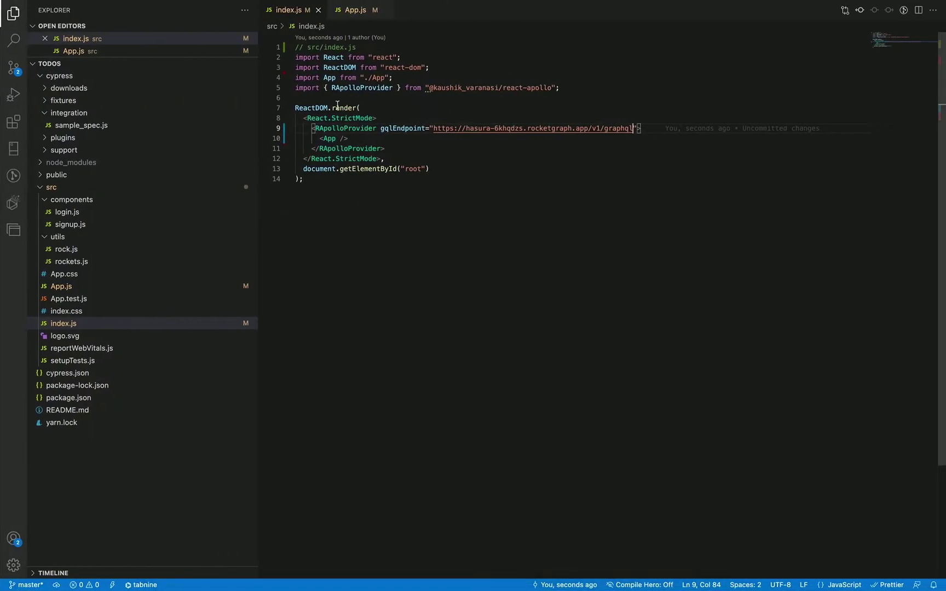
{"action": "left_click", "coordinate": [356, 9]}
{"action": "left_click", "coordinate": [345, 119]}
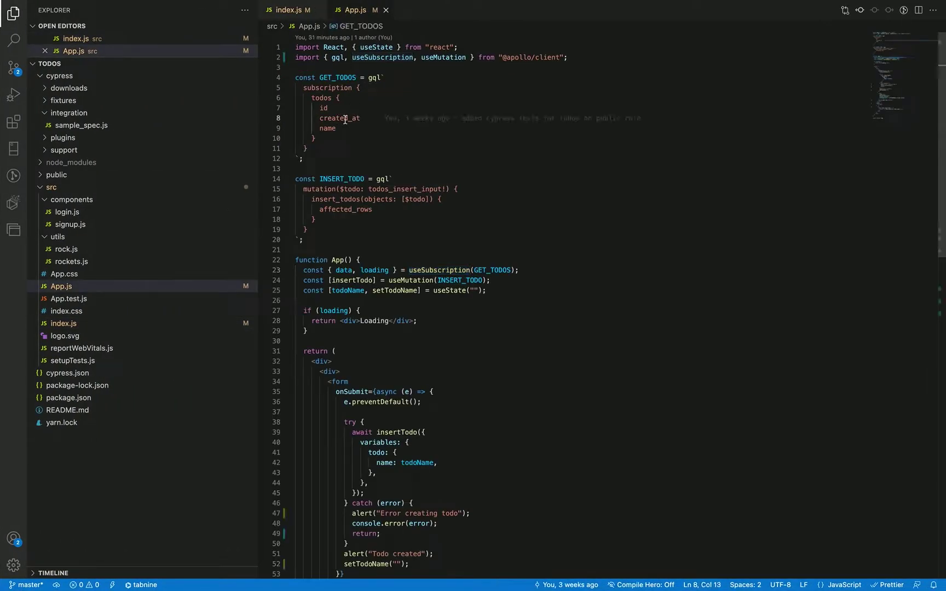
{"action": "key", "text": "super+a"}
{"action": "key", "text": "super+v"}
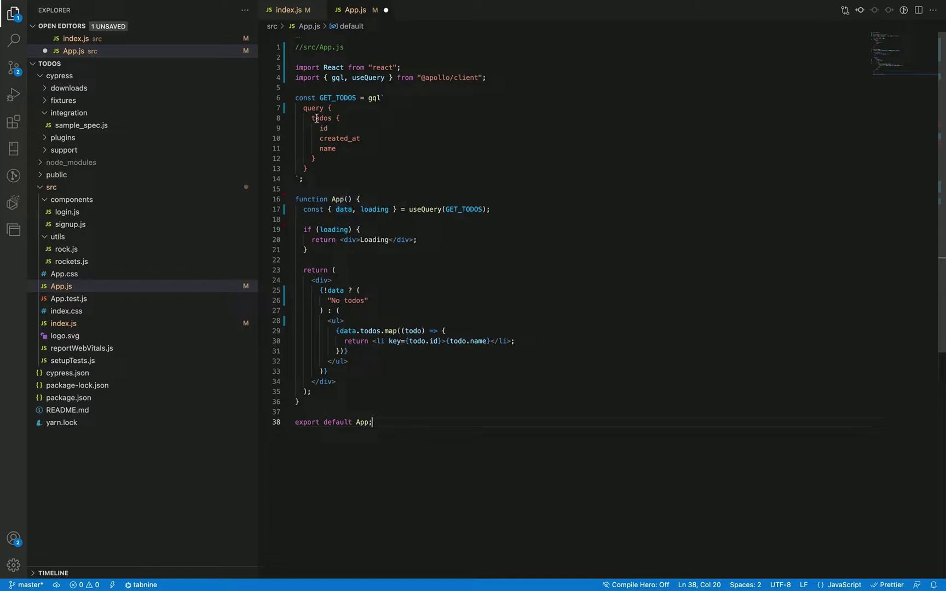
Review the GET_TODOS query, useQuery import and todo-list rendering, then save App.js.
{"action": "left_click", "coordinate": [312, 109]}
{"action": "triple_click", "coordinate": [312, 109]}
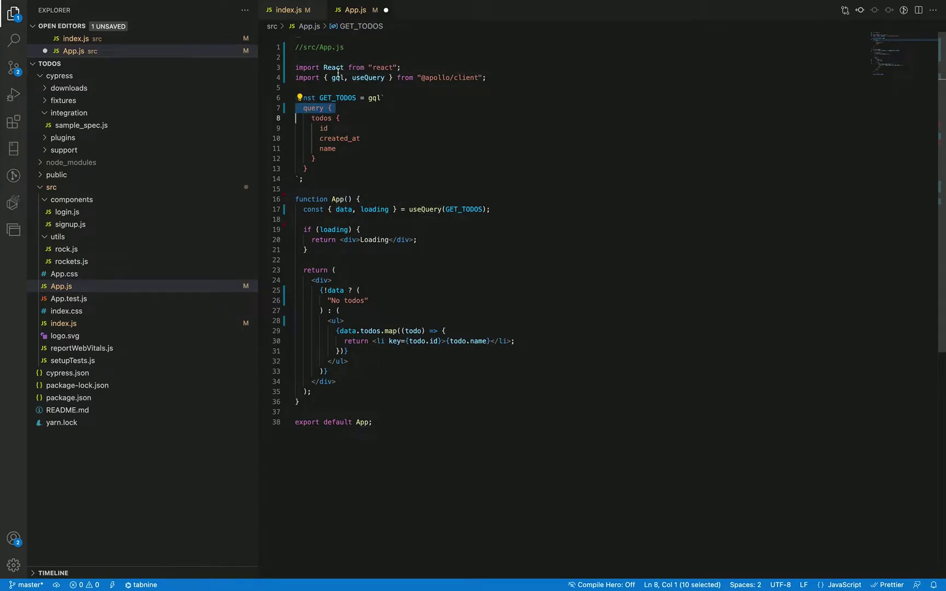
{"action": "double_click", "coordinate": [372, 80]}
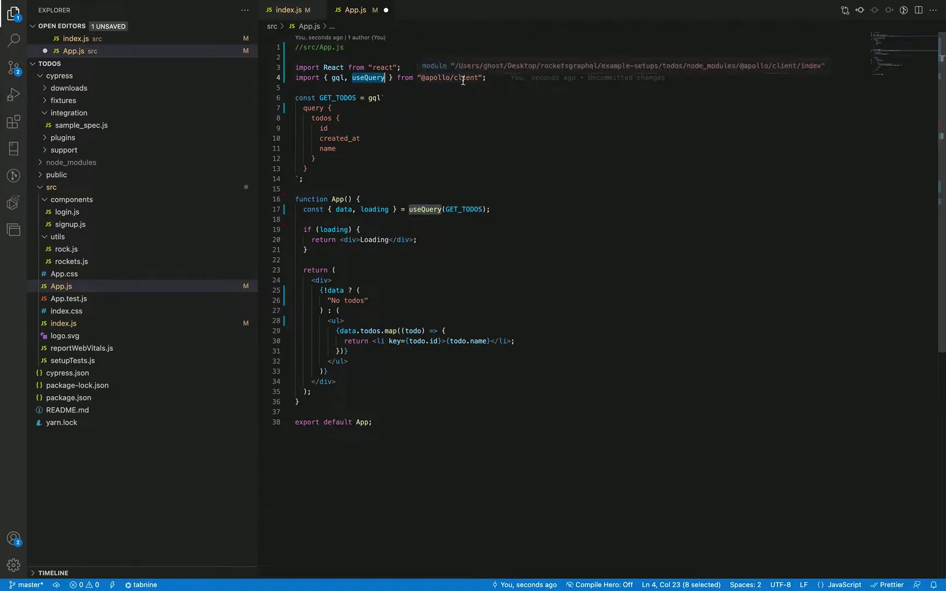
{"action": "scroll", "coordinate": [383, 265], "scroll_direction": "down", "scroll_amount": 3}
{"action": "scroll", "coordinate": [364, 323], "scroll_direction": "down", "scroll_amount": 1}
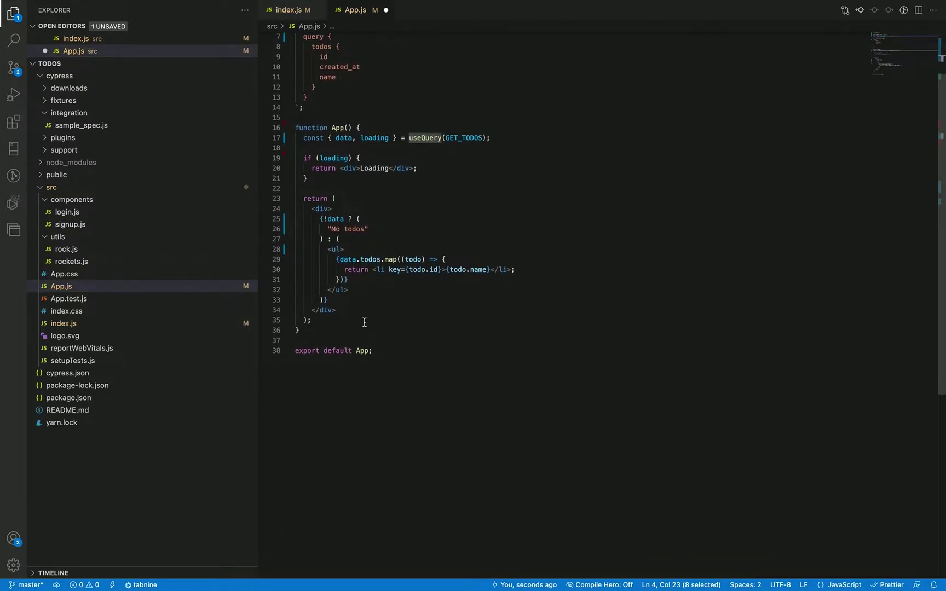
{"action": "left_click_drag", "start_coordinate": [366, 288], "coordinate": [275, 249]}
{"action": "key", "text": "super+s"}
{"action": "key", "text": "super+Tab"}
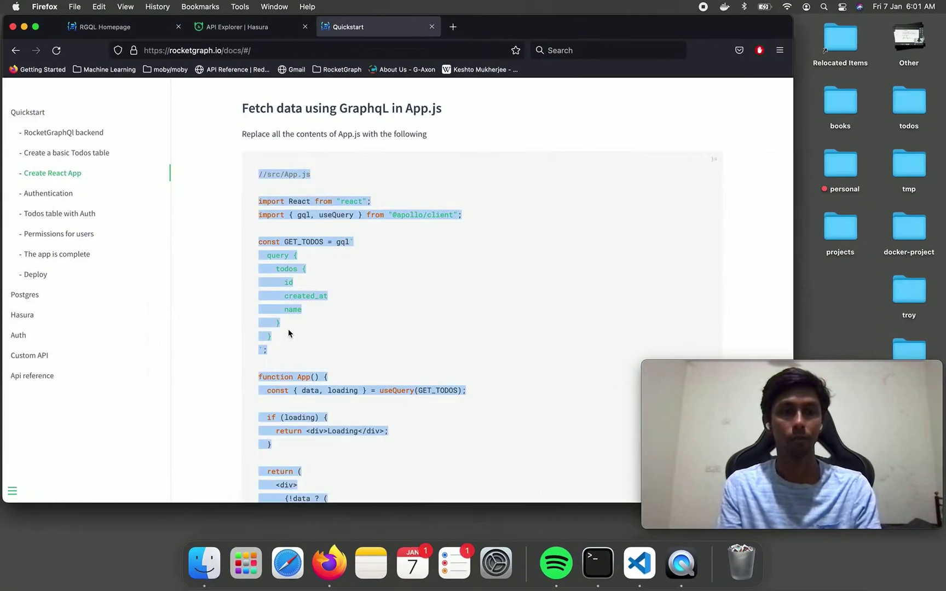
Scroll to the Insert todos section and select its App.js code block.
{"action": "scroll", "coordinate": [300, 353], "scroll_direction": "down", "scroll_amount": 15}
{"action": "scroll", "coordinate": [300, 354], "scroll_direction": "down", "scroll_amount": 5}
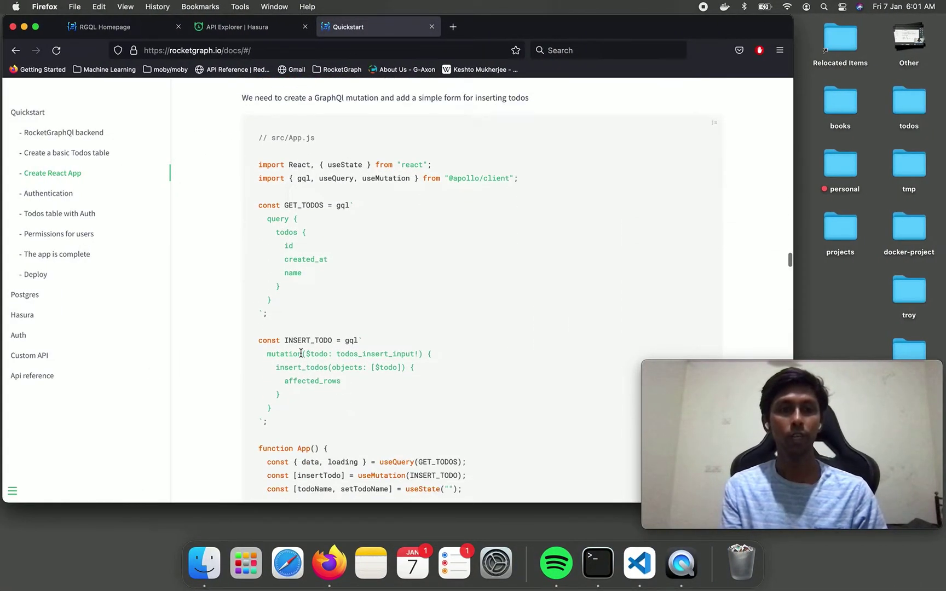
{"action": "scroll", "coordinate": [301, 353], "scroll_direction": "up", "scroll_amount": 3}
{"action": "scroll", "coordinate": [300, 353], "scroll_direction": "up", "scroll_amount": 3}
{"action": "scroll", "coordinate": [300, 353], "scroll_direction": "down", "scroll_amount": 5}
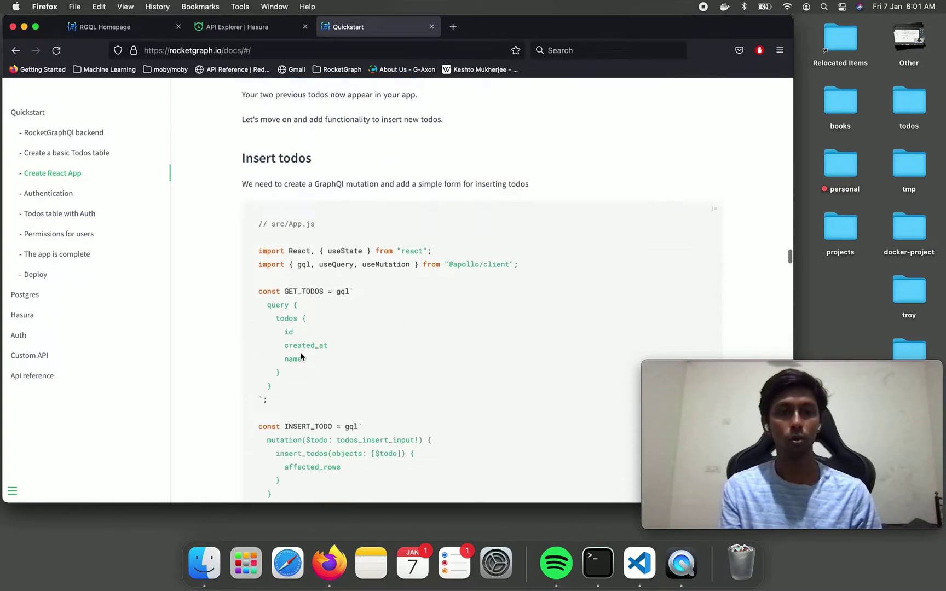
{"action": "scroll", "coordinate": [301, 353], "scroll_direction": "up", "scroll_amount": 12}
{"action": "scroll", "coordinate": [301, 353], "scroll_direction": "down", "scroll_amount": 12}
{"action": "scroll", "coordinate": [301, 353], "scroll_direction": "down", "scroll_amount": 20}
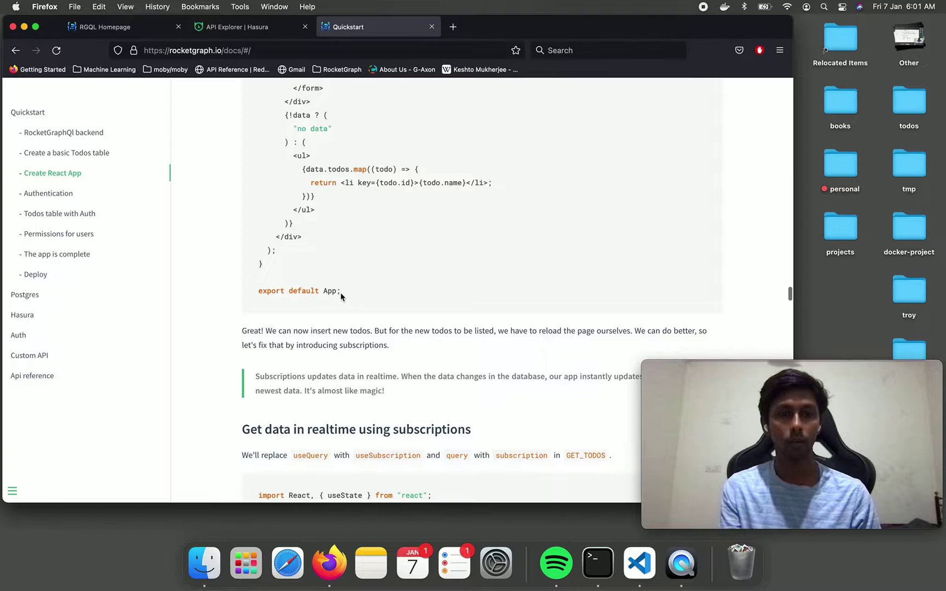
{"action": "left_click_drag", "start_coordinate": [340, 290], "coordinate": [250, 246]}
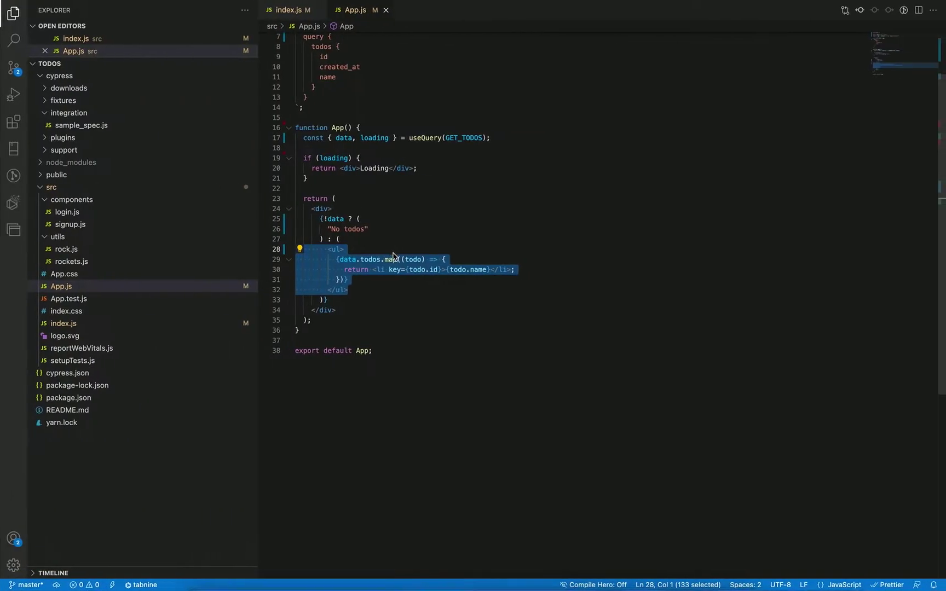
Paste the Insert todos code over App.js and save it.
{"action": "key", "text": "cmd+a"}
{"action": "key", "text": "cmd+v"}
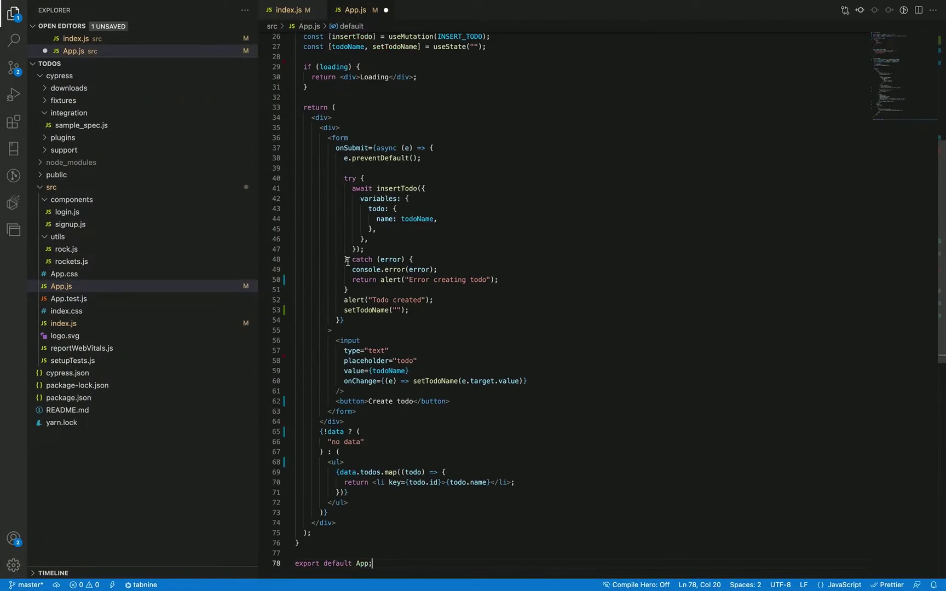
{"action": "scroll", "coordinate": [347, 261], "scroll_direction": "up", "scroll_amount": 5}
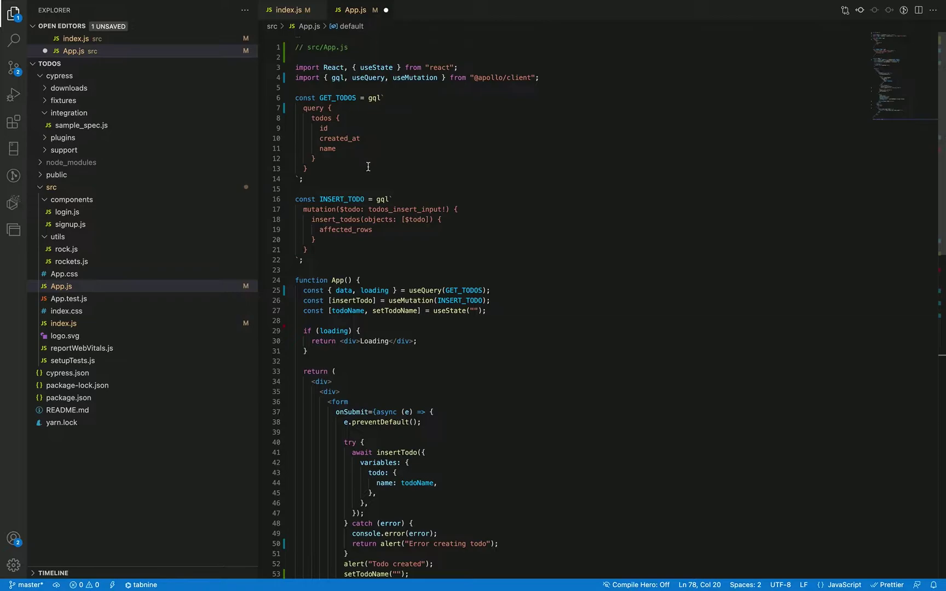
{"action": "key", "text": "cmd+s"}
{"action": "scroll", "coordinate": [351, 208], "scroll_direction": "down", "scroll_amount": 4}
{"action": "scroll", "coordinate": [340, 224], "scroll_direction": "up", "scroll_amount": 4}
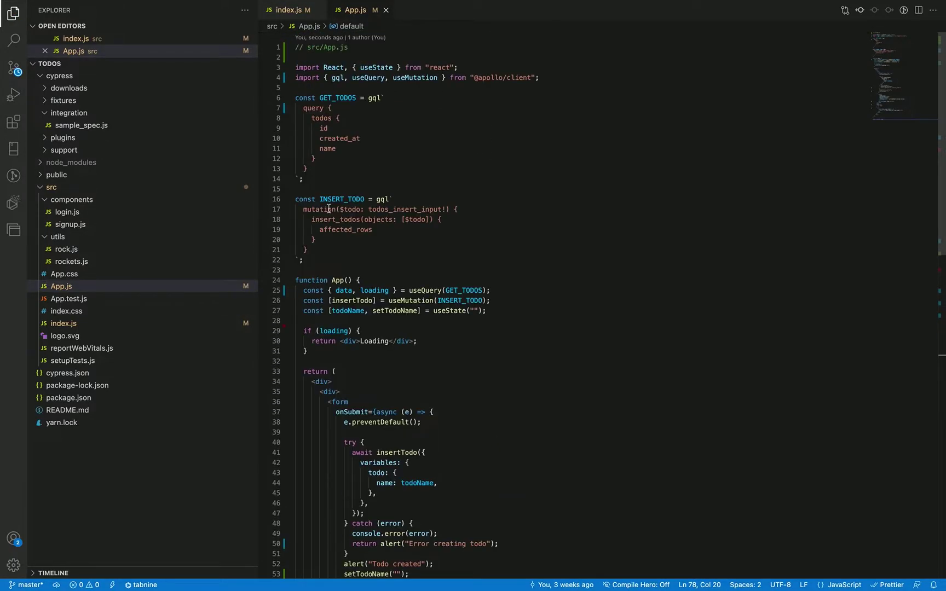
Highlight the INSERT_TODO mutation definition to review it.
{"action": "double_click", "coordinate": [333, 198]}
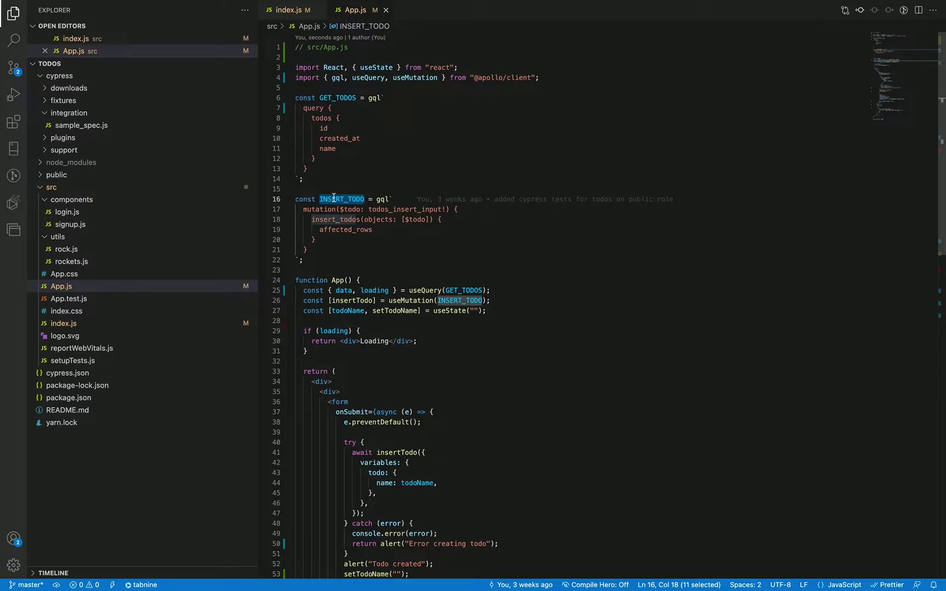
{"action": "left_click_drag", "start_coordinate": [296, 199], "coordinate": [296, 290]}
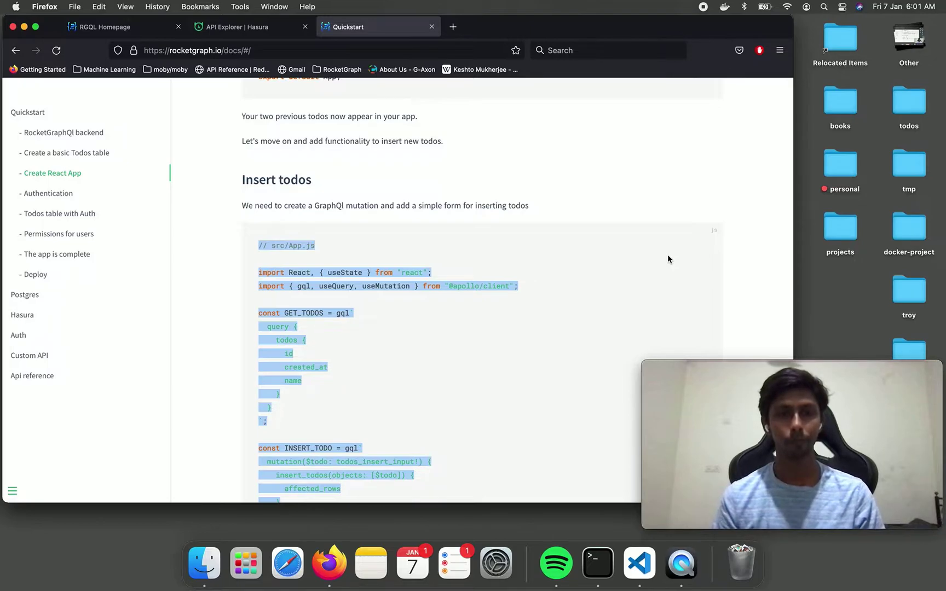
{"action": "scroll", "coordinate": [668, 259], "scroll_direction": "down", "scroll_amount": 20}
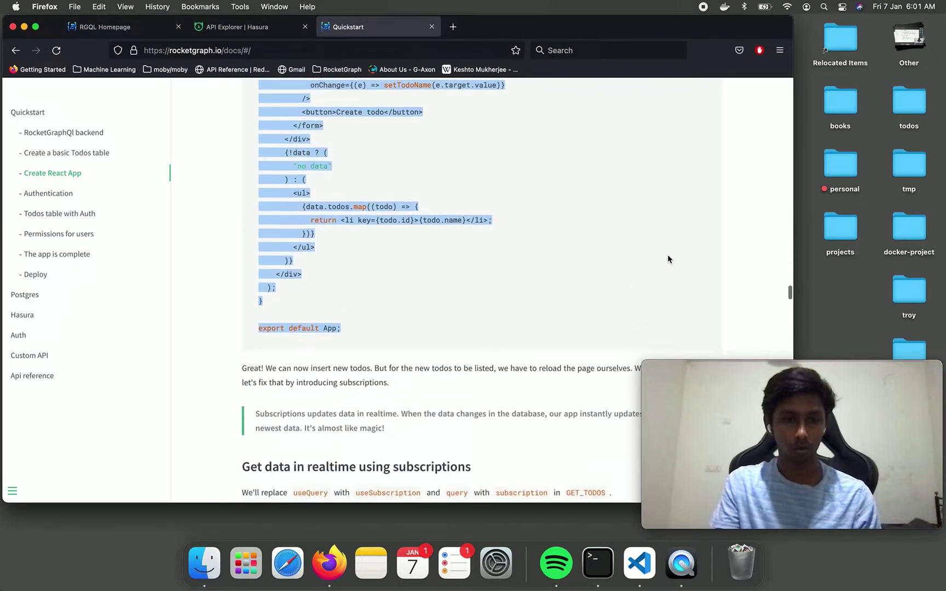
{"action": "scroll", "coordinate": [309, 323], "scroll_direction": "up", "scroll_amount": 5}
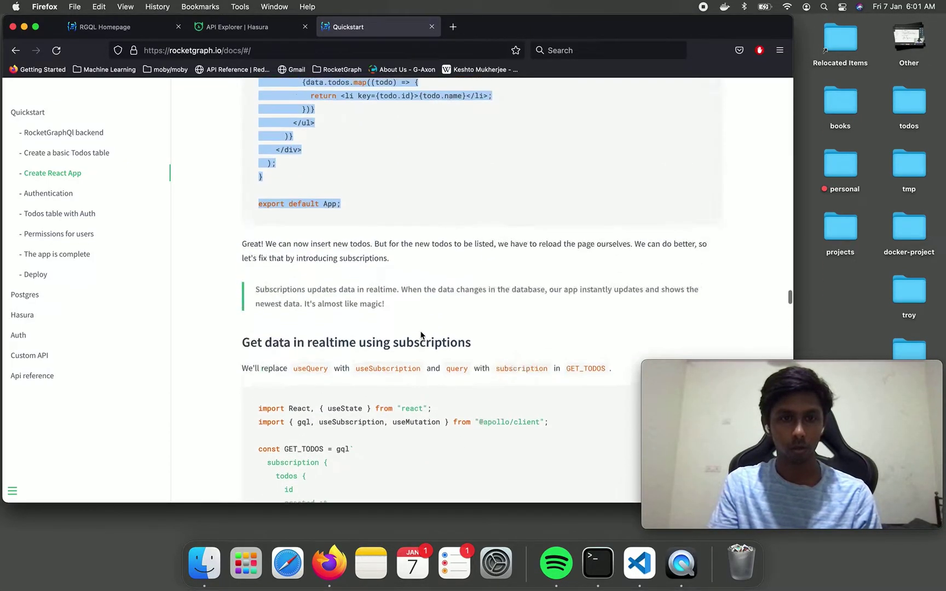
{"action": "left_click", "coordinate": [598, 563]}
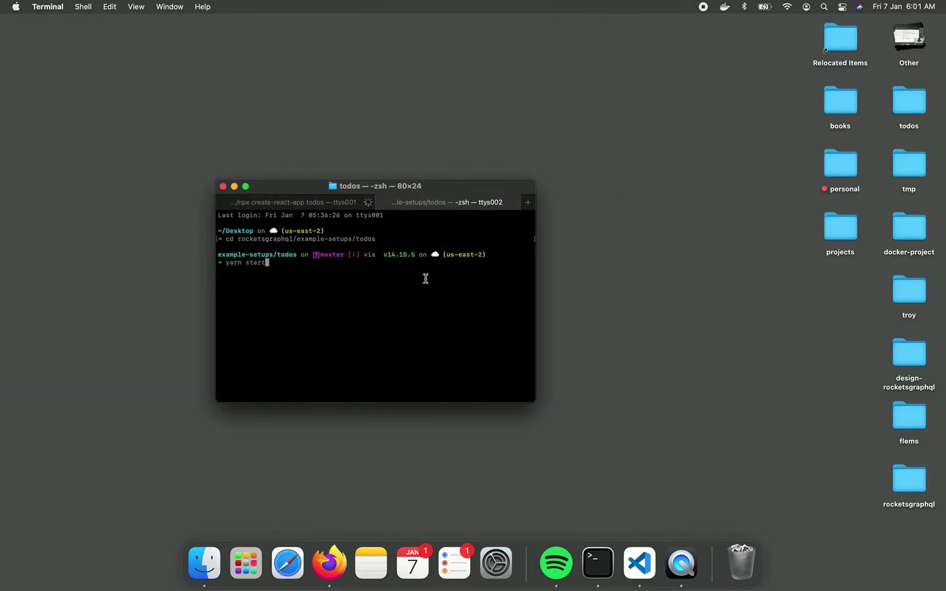
{"action": "key", "text": "Return"}
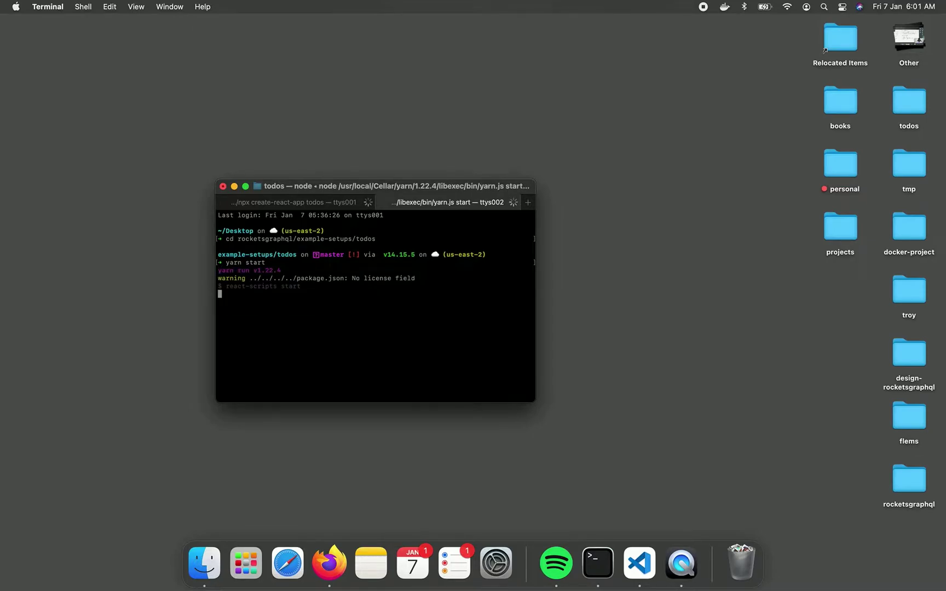
{"action": "key", "text": "super+Tab"}
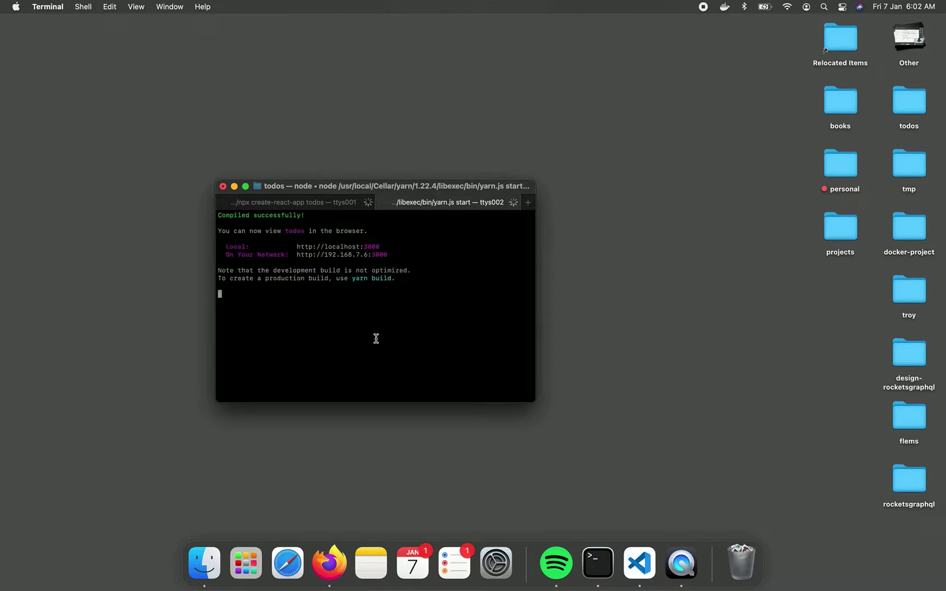
{"action": "left_click_drag", "start_coordinate": [382, 246], "coordinate": [296, 247]}
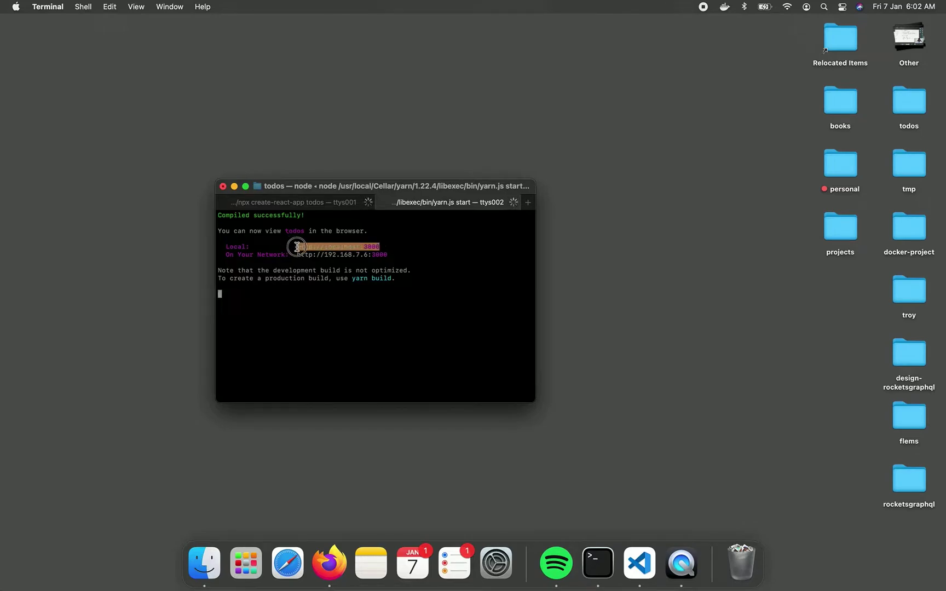
{"action": "left_click", "coordinate": [298, 247], "text": "super"}
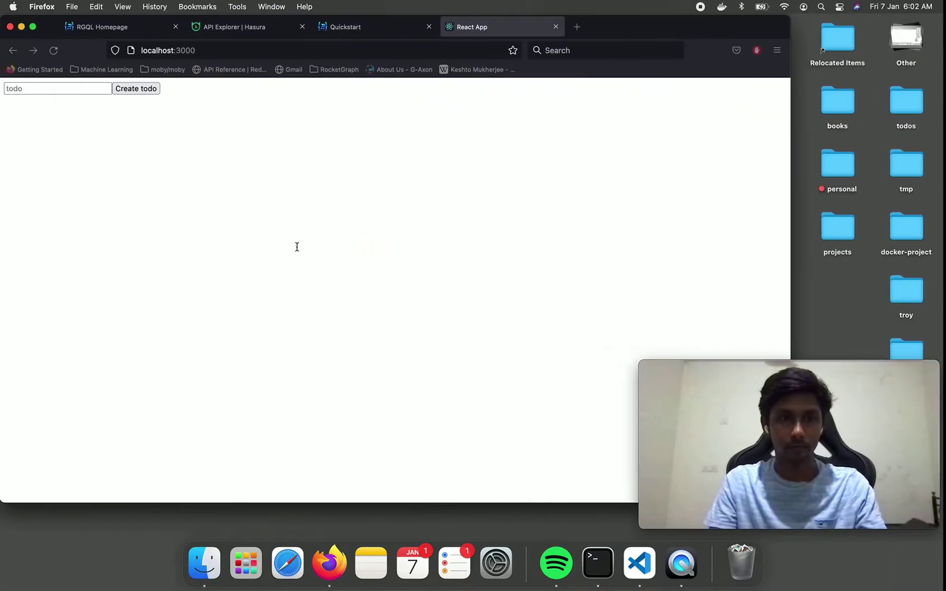
Create a todo named 'test', dismiss the alert, and reload to see it listed.
{"action": "left_click", "coordinate": [73, 91]}
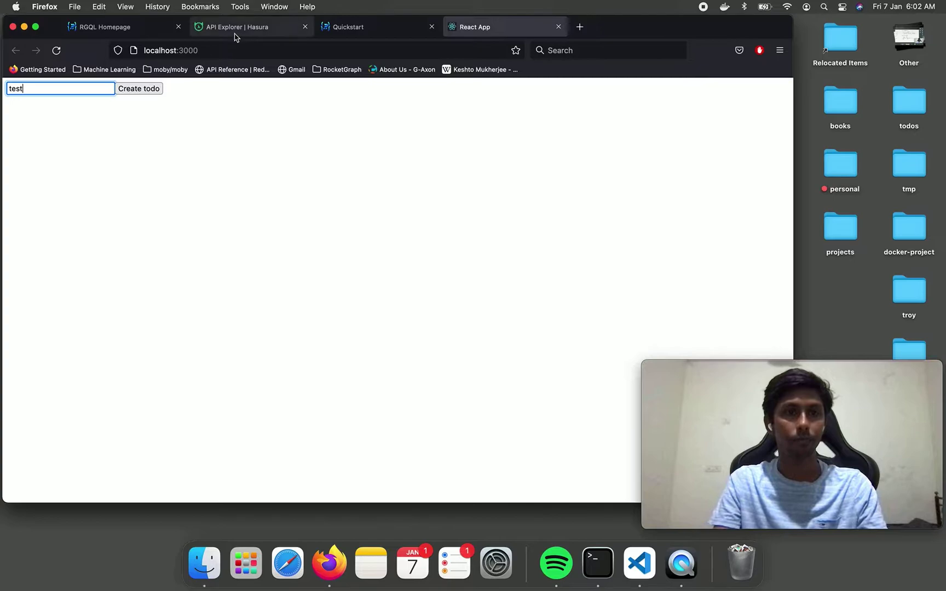
{"action": "left_click", "coordinate": [152, 89]}
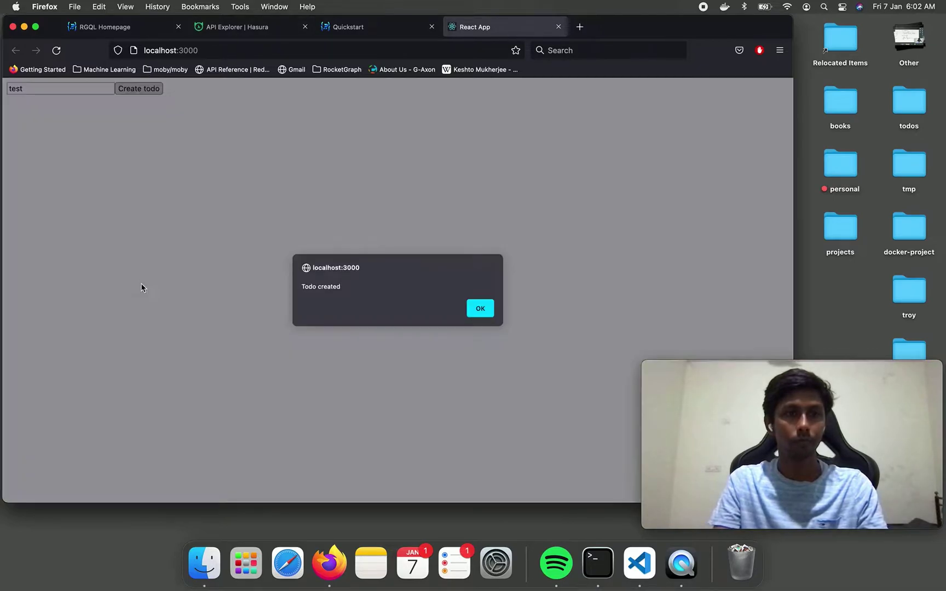
{"action": "left_click", "coordinate": [479, 309]}
{"action": "key", "text": "super+r"}
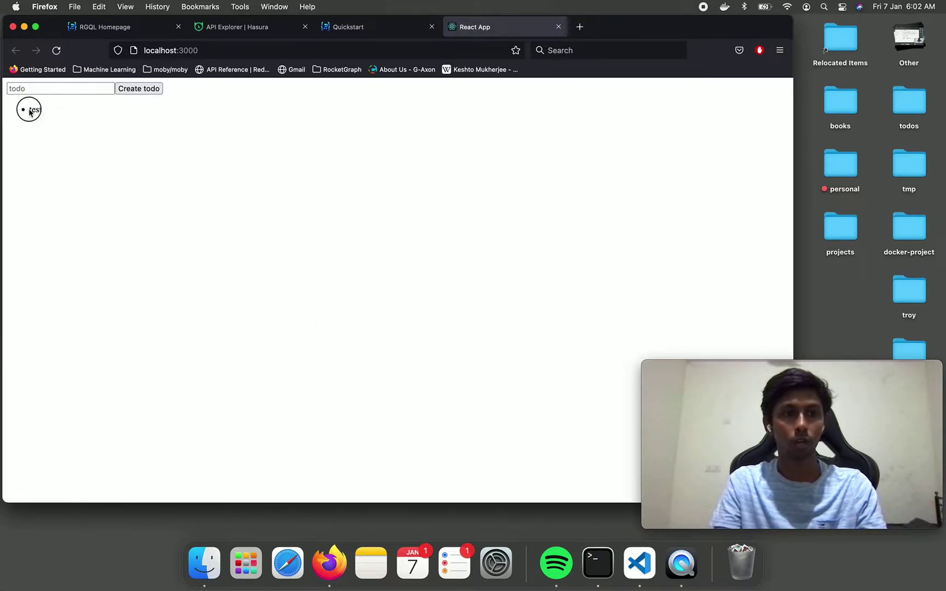
{"action": "left_click", "coordinate": [350, 29]}
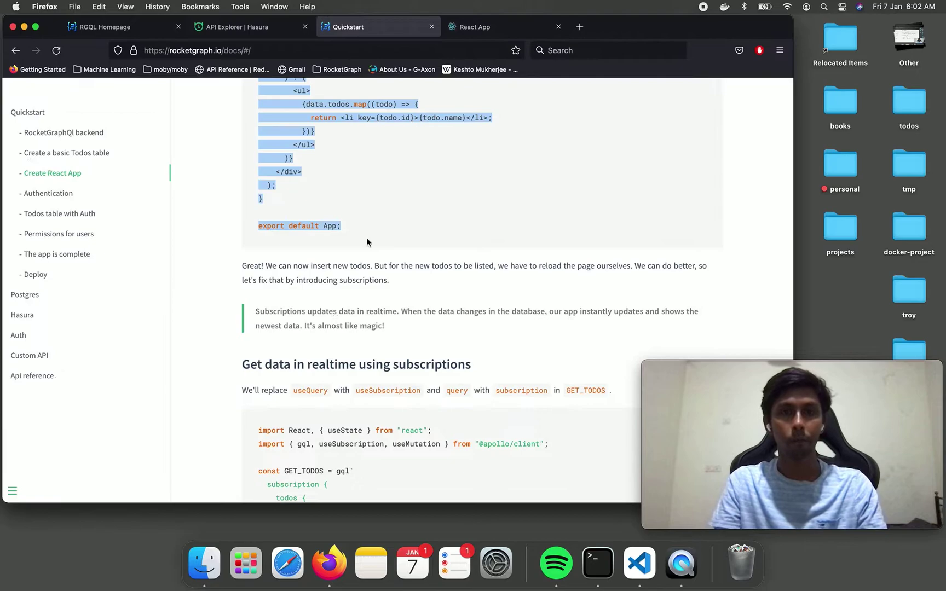
Scroll the docs down and select the subscription version of the App code.
{"action": "scroll", "coordinate": [366, 242], "scroll_direction": "down", "scroll_amount": 5}
{"action": "scroll", "coordinate": [339, 344], "scroll_direction": "down", "scroll_amount": 2}
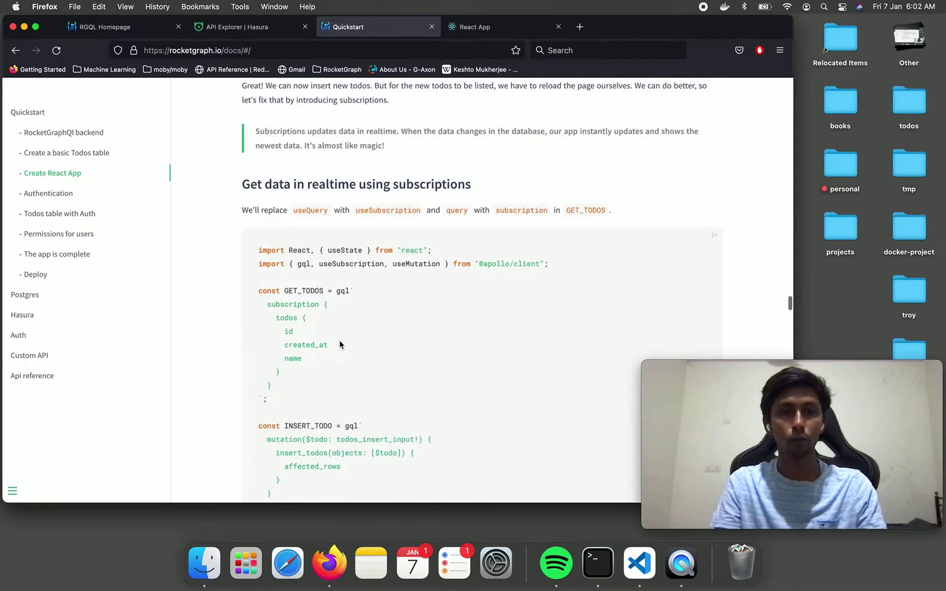
{"action": "scroll", "coordinate": [339, 344], "scroll_direction": "down", "scroll_amount": 1}
{"action": "scroll", "coordinate": [275, 201], "scroll_direction": "down", "scroll_amount": 3}
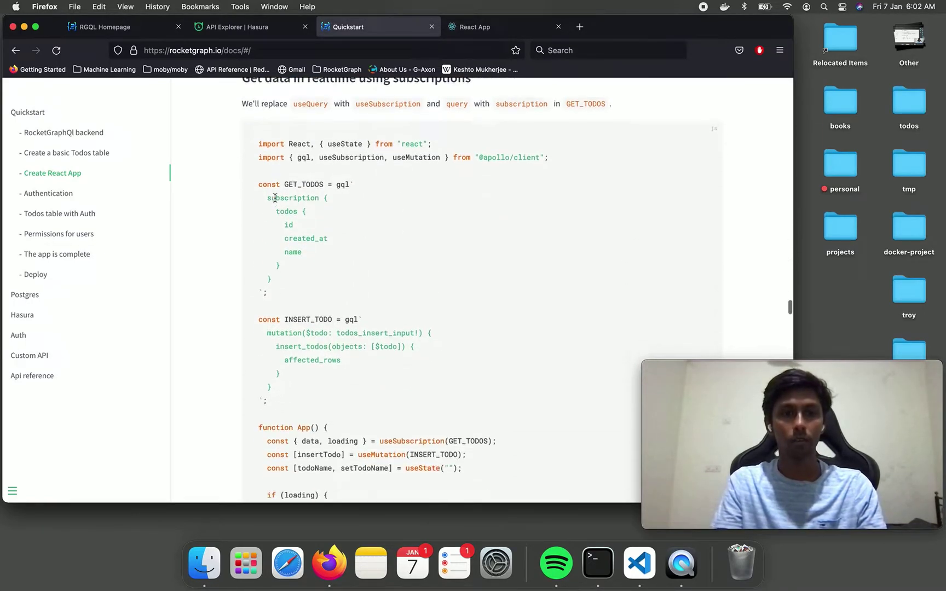
{"action": "left_click_drag", "start_coordinate": [258, 131], "coordinate": [342, 474]}
Paste the useSubscription code over App.js and check the GET_TODOS subscription.
{"action": "key", "text": "ctrl+Right"}
{"action": "key", "text": "ctrl+Right"}
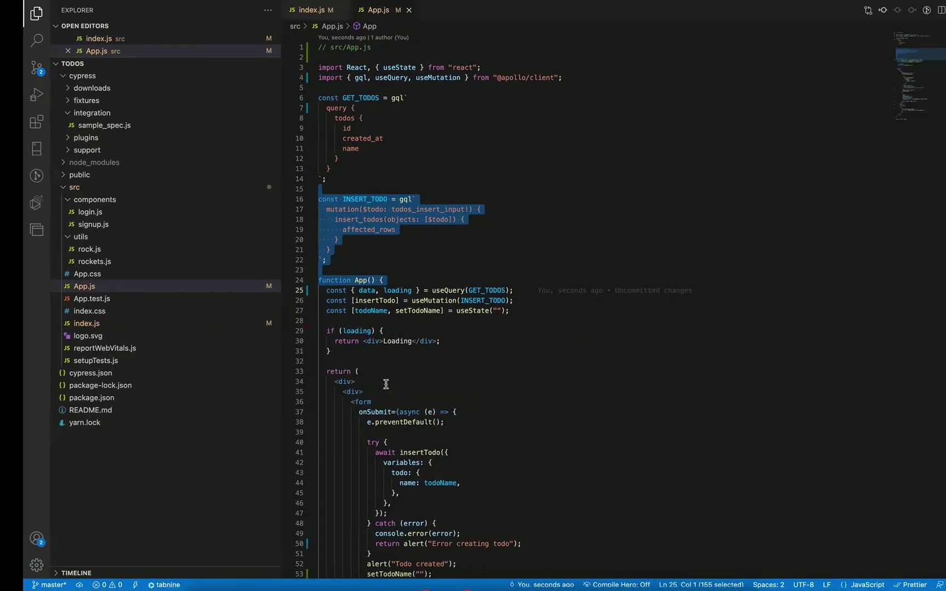
{"action": "left_click", "coordinate": [385, 384]}
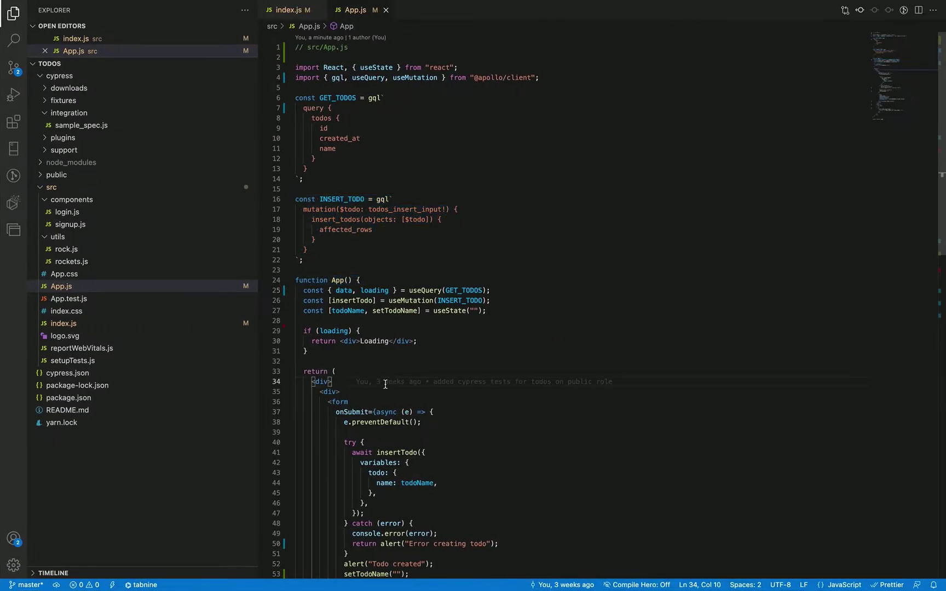
{"action": "key", "text": "super+a"}
{"action": "key", "text": "super+v"}
{"action": "scroll", "coordinate": [510, 308], "scroll_direction": "up", "scroll_amount": 8}
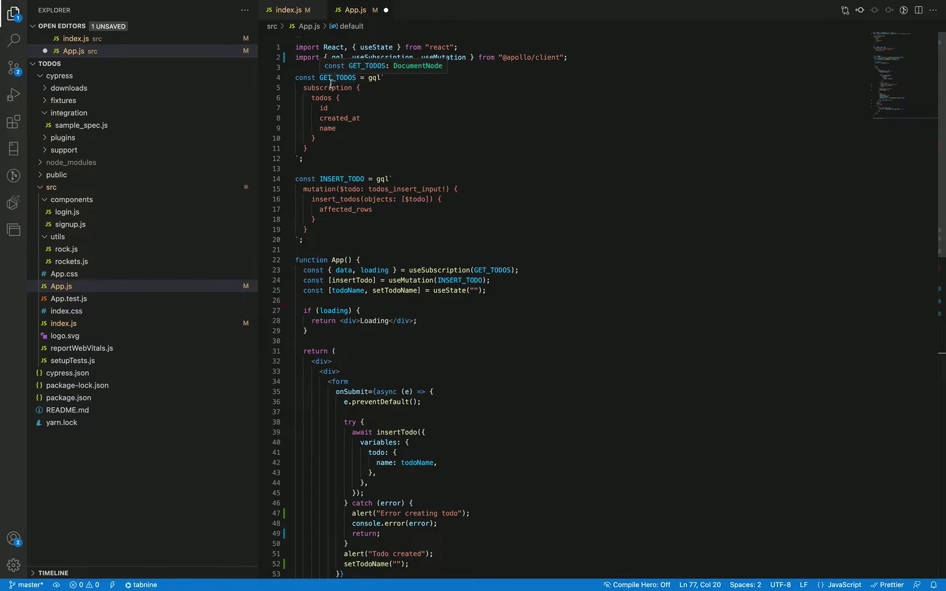
{"action": "double_click", "coordinate": [333, 84]}
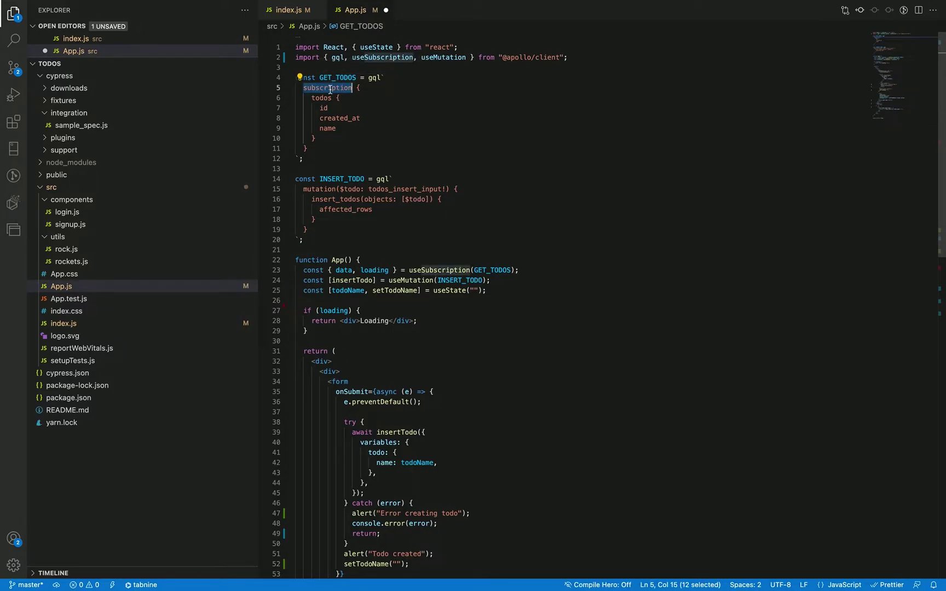
{"action": "key", "text": "ctrl+Left"}
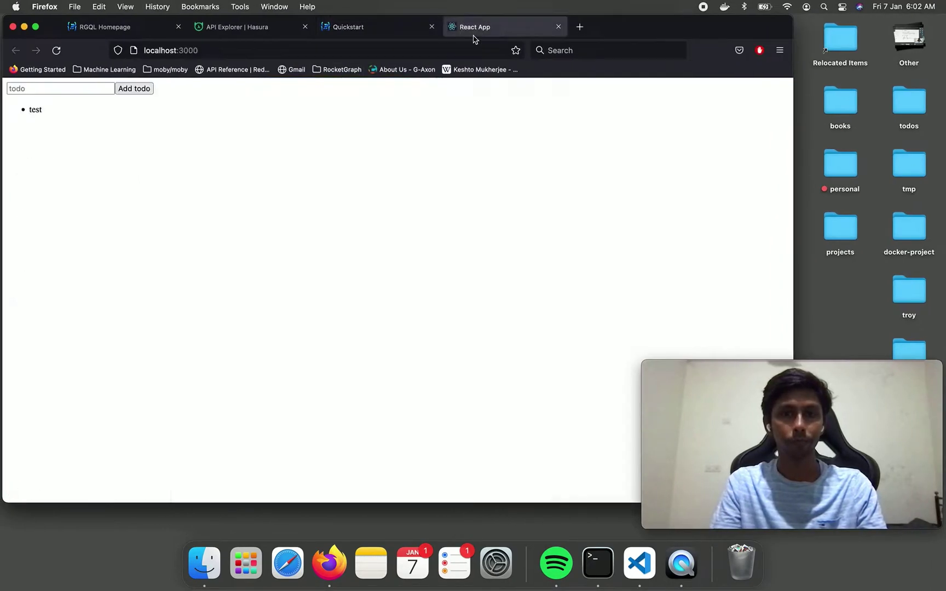
Add the todo 'another' and confirm it appears under 'test' without reloading.
{"action": "left_click", "coordinate": [73, 91]}
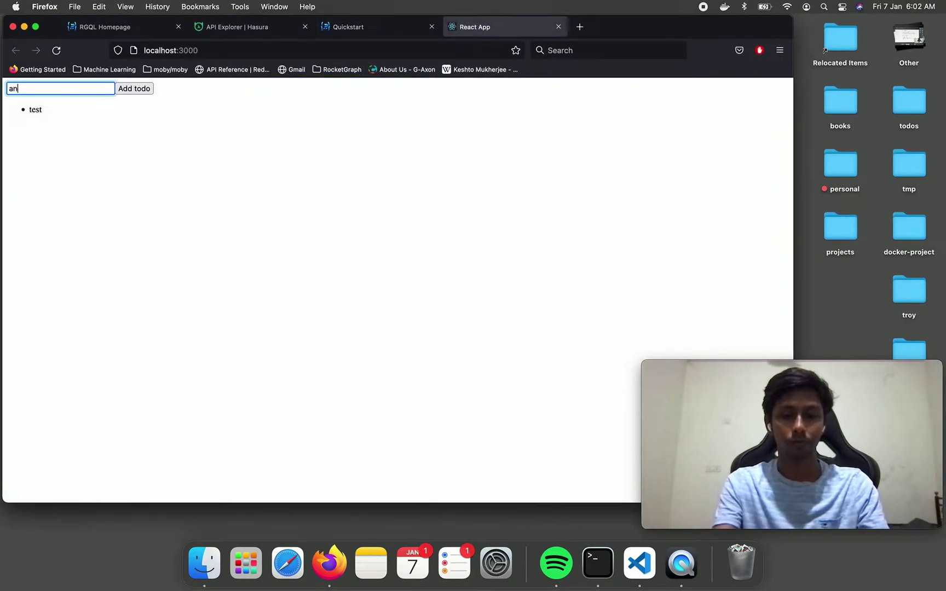
{"action": "left_click", "coordinate": [134, 89]}
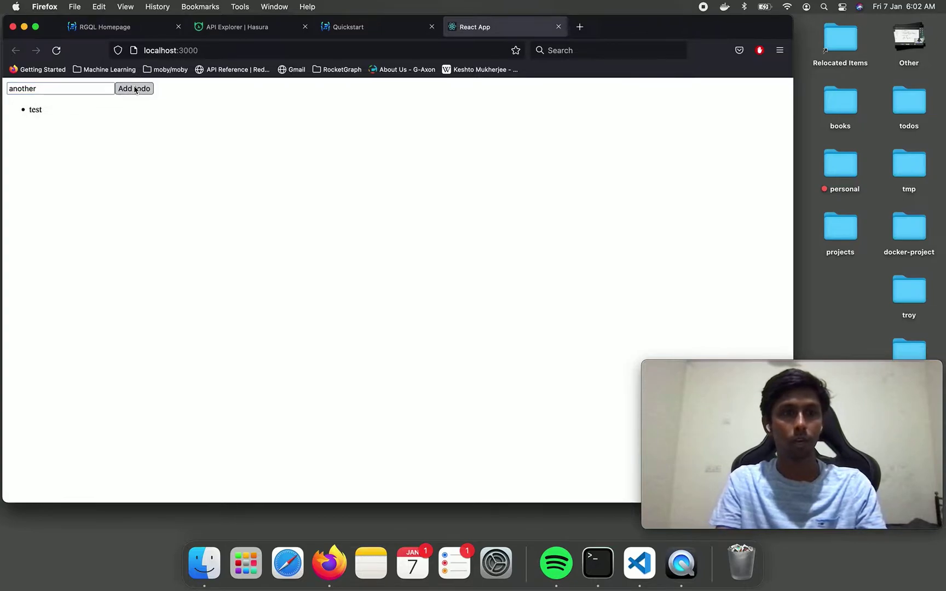
{"action": "left_click", "coordinate": [481, 308]}
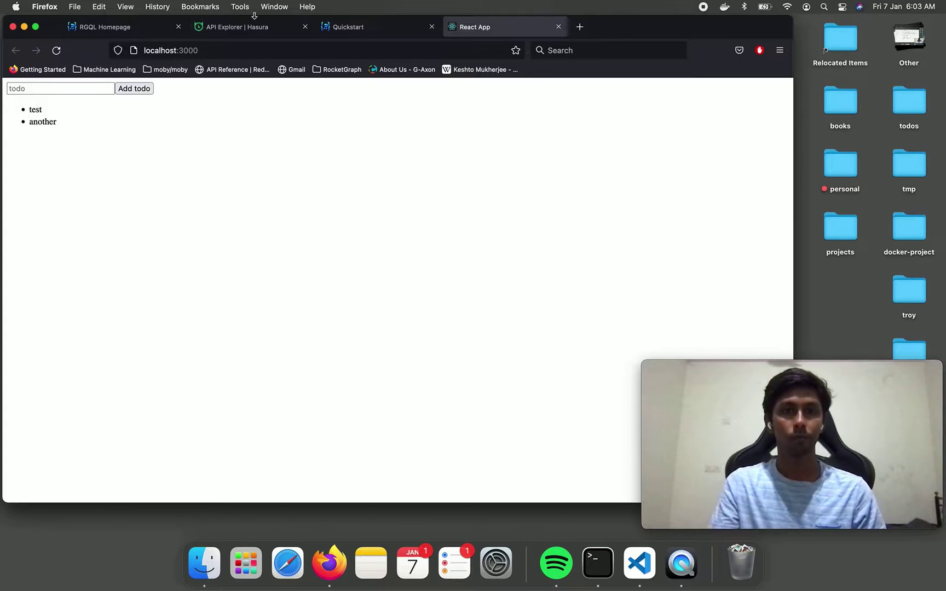
{"action": "left_click", "coordinate": [343, 33]}
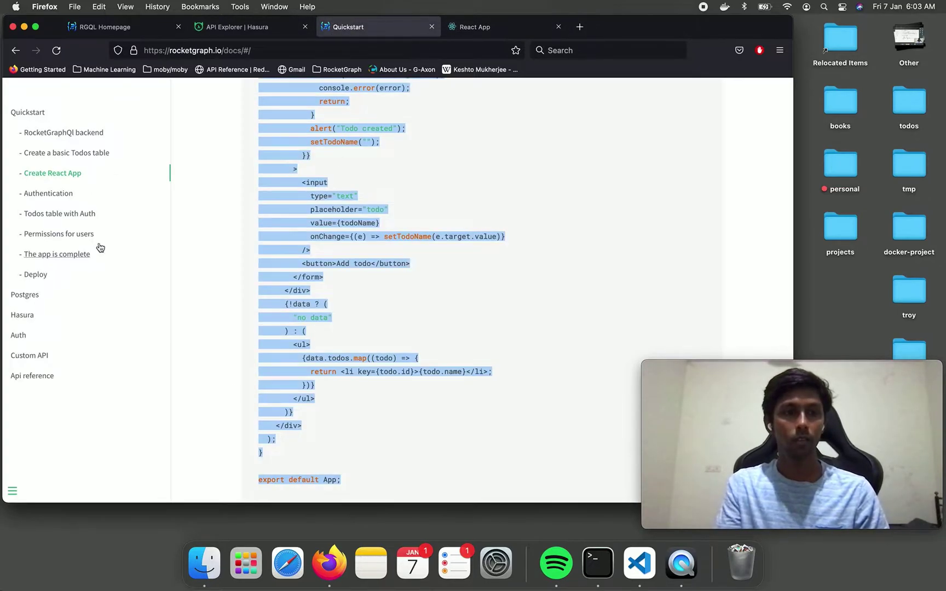
Go to Authentication and select the rocketgraphql-js-sdk package name and rockets.js setup code.
{"action": "left_click", "coordinate": [54, 193]}
{"action": "scroll", "coordinate": [317, 218], "scroll_direction": "down", "scroll_amount": 1}
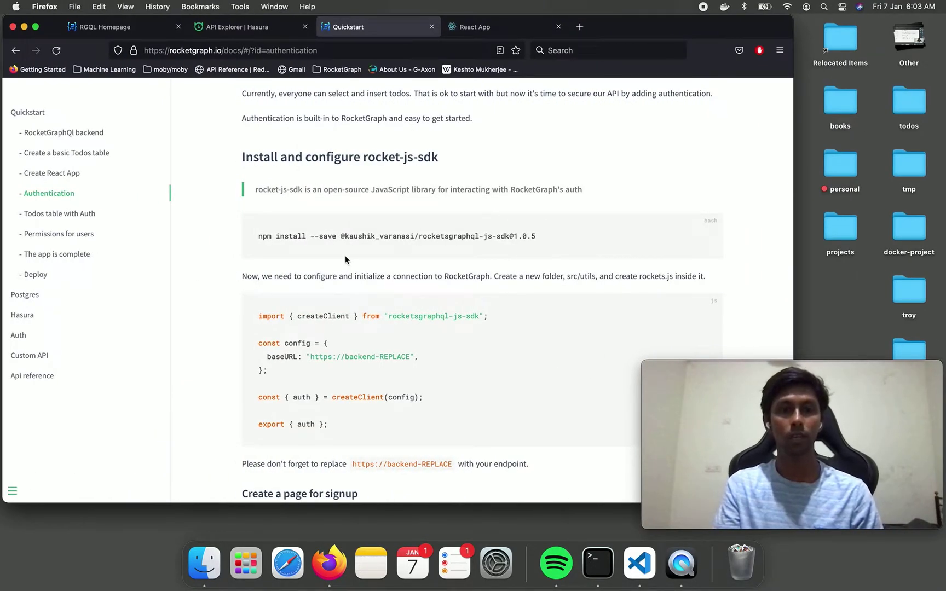
{"action": "scroll", "coordinate": [345, 256], "scroll_direction": "down", "scroll_amount": 1}
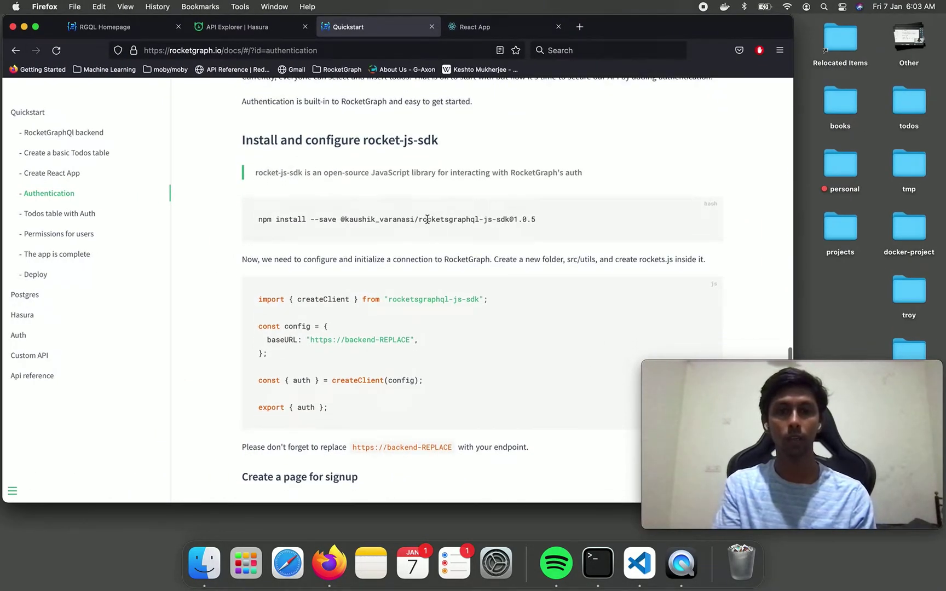
{"action": "left_click_drag", "start_coordinate": [420, 219], "coordinate": [507, 217]}
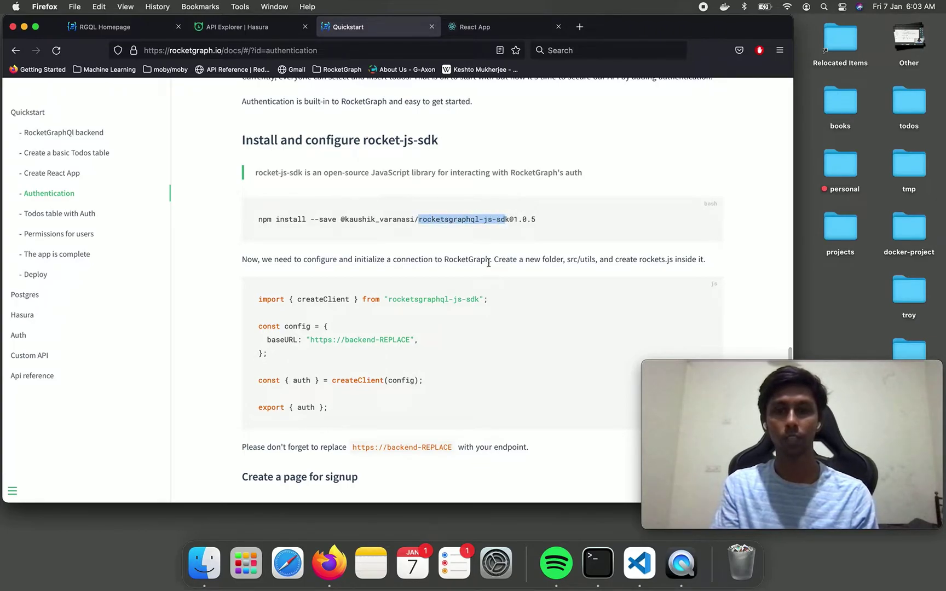
{"action": "scroll", "coordinate": [378, 296], "scroll_direction": "down", "scroll_amount": 2}
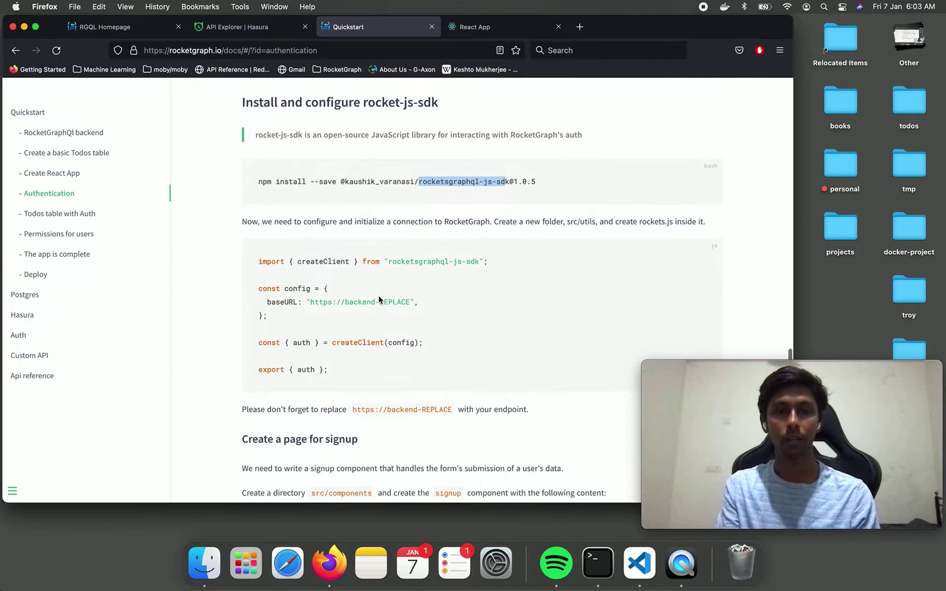
{"action": "scroll", "coordinate": [378, 296], "scroll_direction": "down", "scroll_amount": 3}
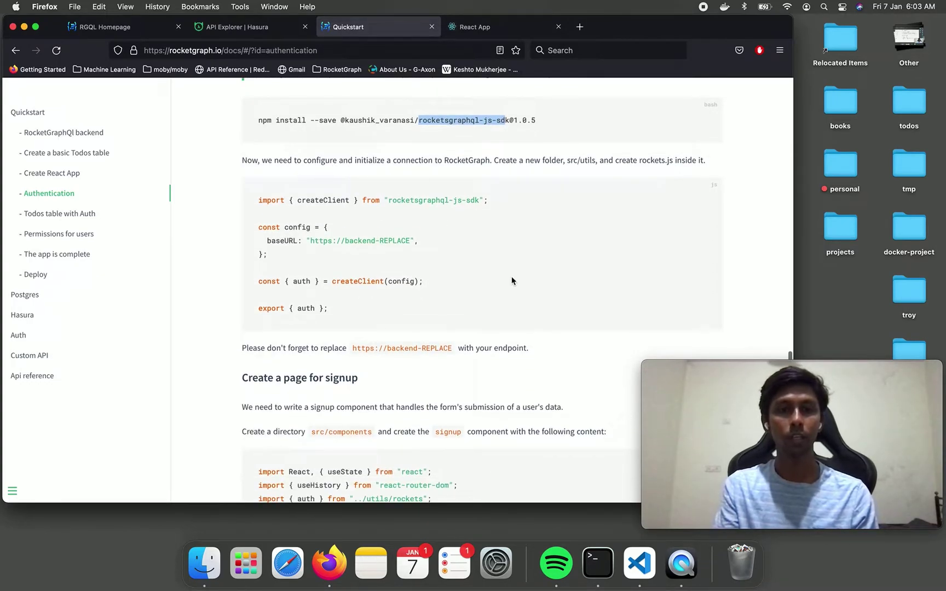
{"action": "scroll", "coordinate": [347, 297], "scroll_direction": "down", "scroll_amount": 1}
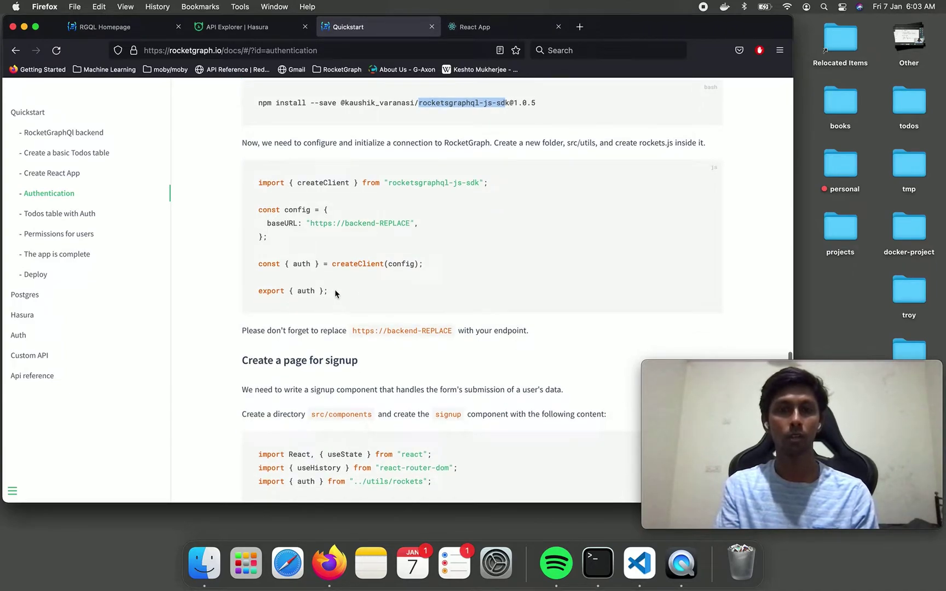
{"action": "left_click_drag", "start_coordinate": [332, 290], "coordinate": [250, 184]}
{"action": "key", "text": "super+c"}
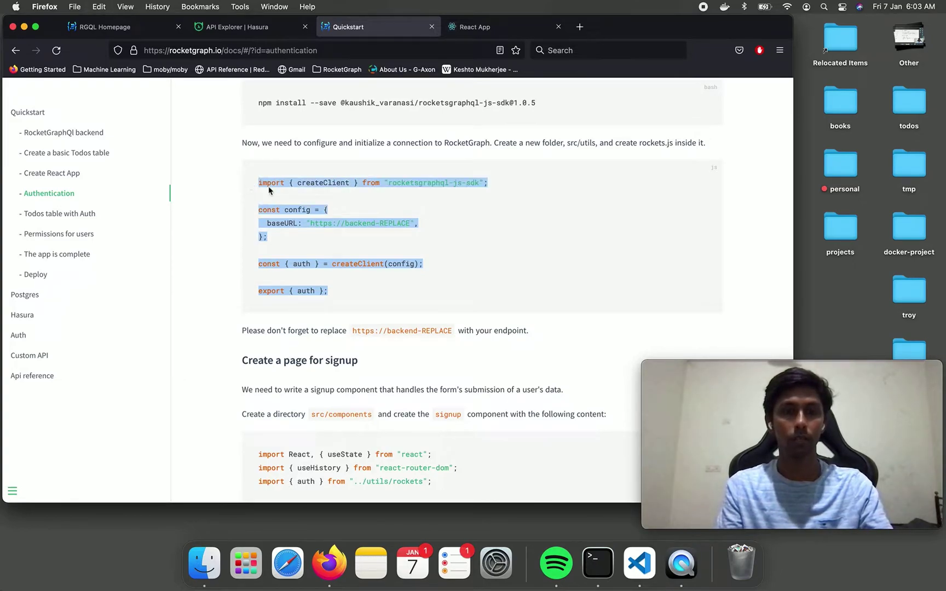
{"action": "key", "text": "ctrl+Right"}
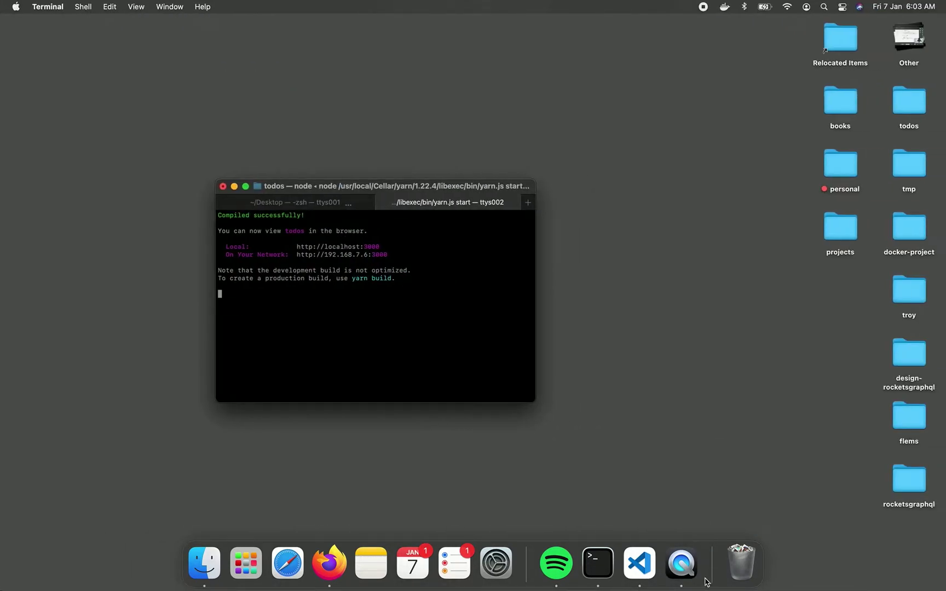
Replace src/utils/rockets.js with the copied auth client setup code.
{"action": "left_click", "coordinate": [655, 572]}
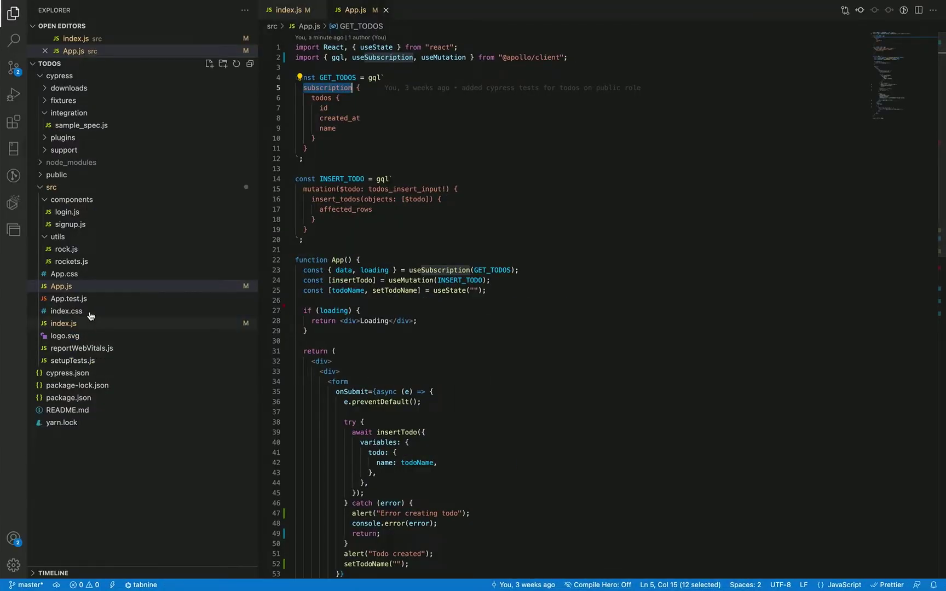
{"action": "left_click", "coordinate": [70, 262]}
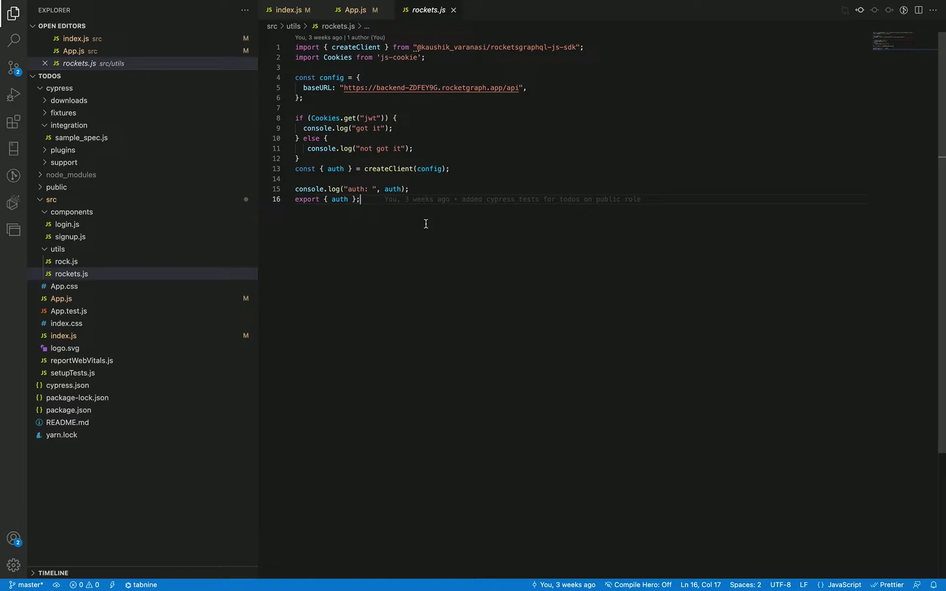
{"action": "key", "text": "super+a"}
{"action": "key", "text": "super+v"}
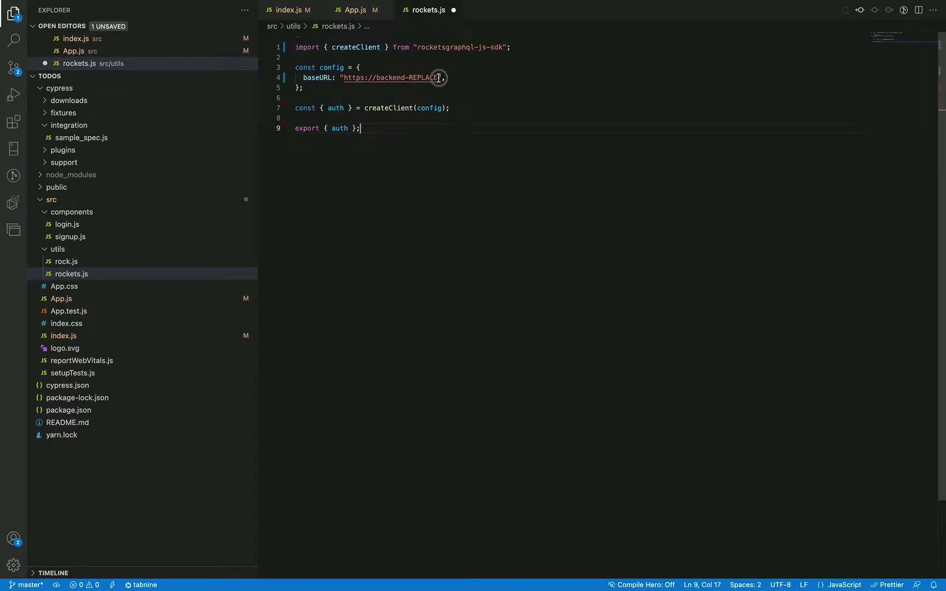
{"action": "left_click_drag", "start_coordinate": [438, 77], "coordinate": [344, 77]}
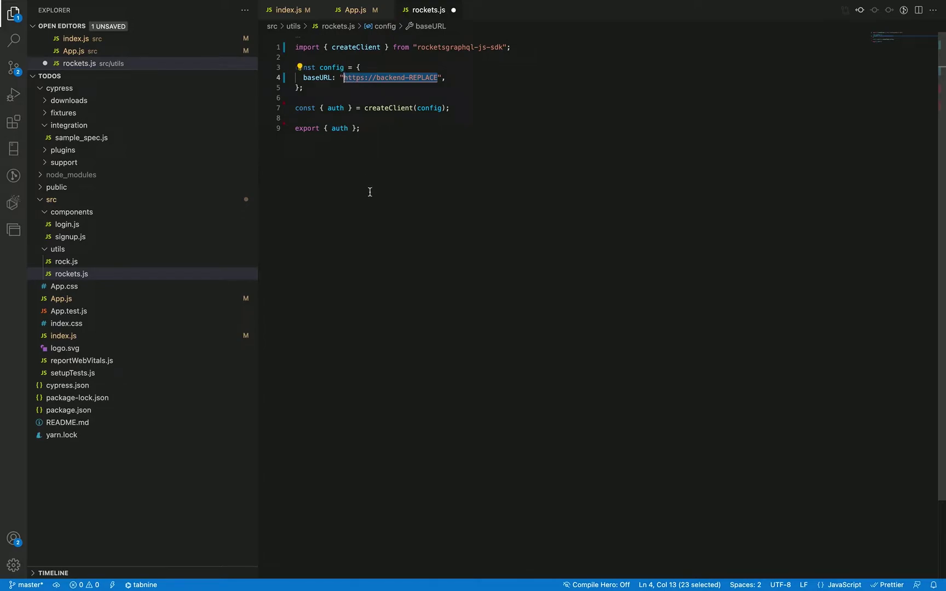
{"action": "key", "text": "super+z"}
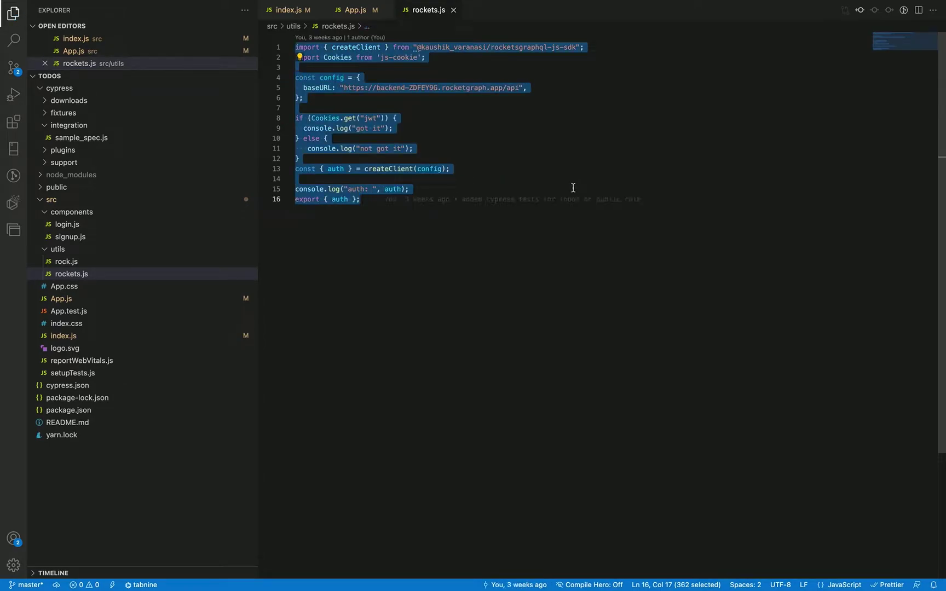
{"action": "left_click", "coordinate": [380, 214]}
{"action": "key", "text": "super+a"}
{"action": "type", "text": "import { createClient } from \"rocketgraphql-js-sdk\";  const config = {   baseURL: \"https://backend-REPLACE\", };  const { auth } = createClient(config);  export { auth };"}
Copy the project's backend URL from the RocketGraph project's authentication endpoints.
{"action": "key", "text": "super+Tab"}
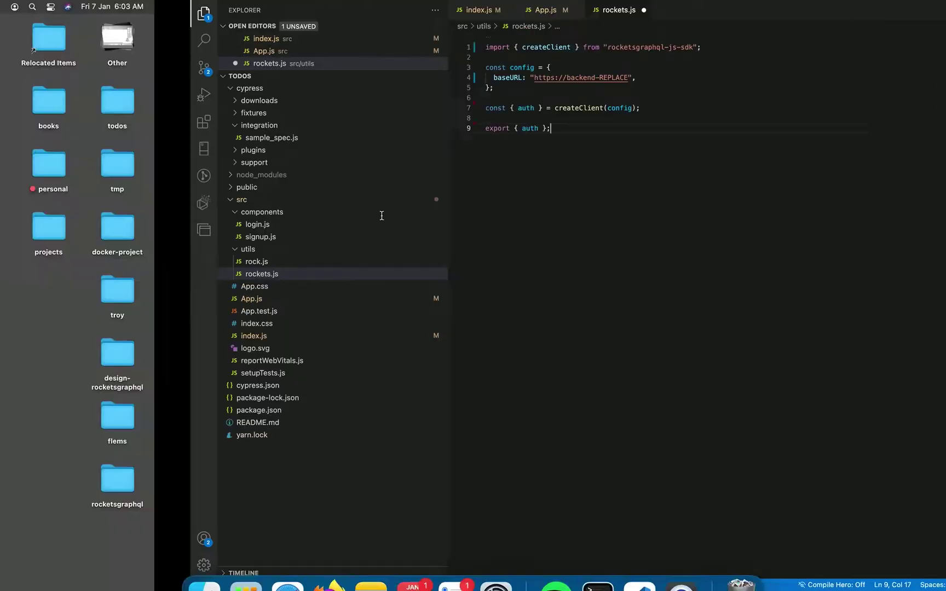
{"action": "key", "text": "super+Tab"}
{"action": "scroll", "coordinate": [318, 335], "scroll_direction": "down", "scroll_amount": 2}
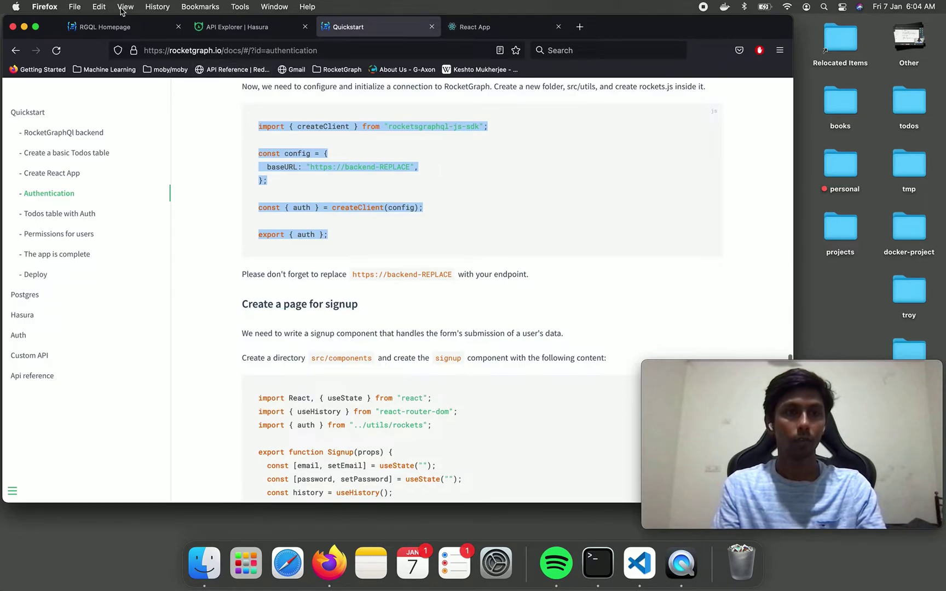
{"action": "left_click", "coordinate": [118, 27]}
{"action": "left_click", "coordinate": [200, 143]}
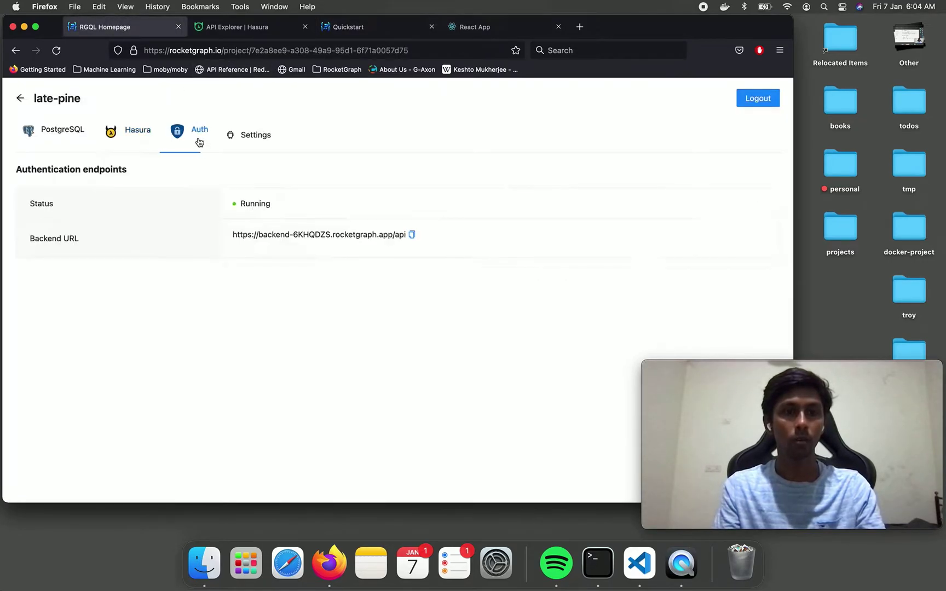
{"action": "left_click", "coordinate": [413, 238]}
Replace the placeholder baseURL in rockets.js with the copied backend URL.
{"action": "key", "text": "ctrl+Right"}
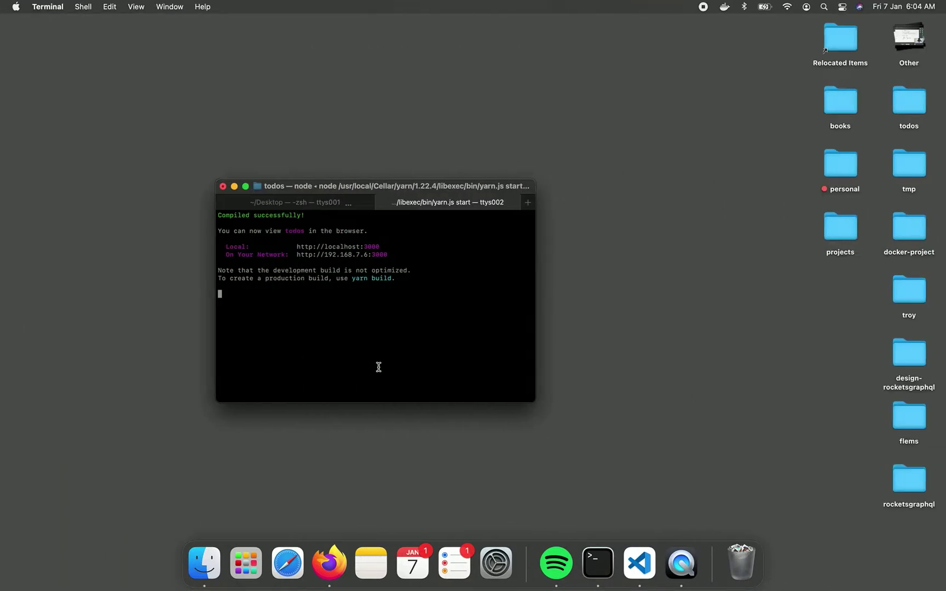
{"action": "key", "text": "ctrl+Right"}
{"action": "left_click_drag", "start_coordinate": [440, 77], "coordinate": [353, 79]}
{"action": "key", "text": "super+v"}
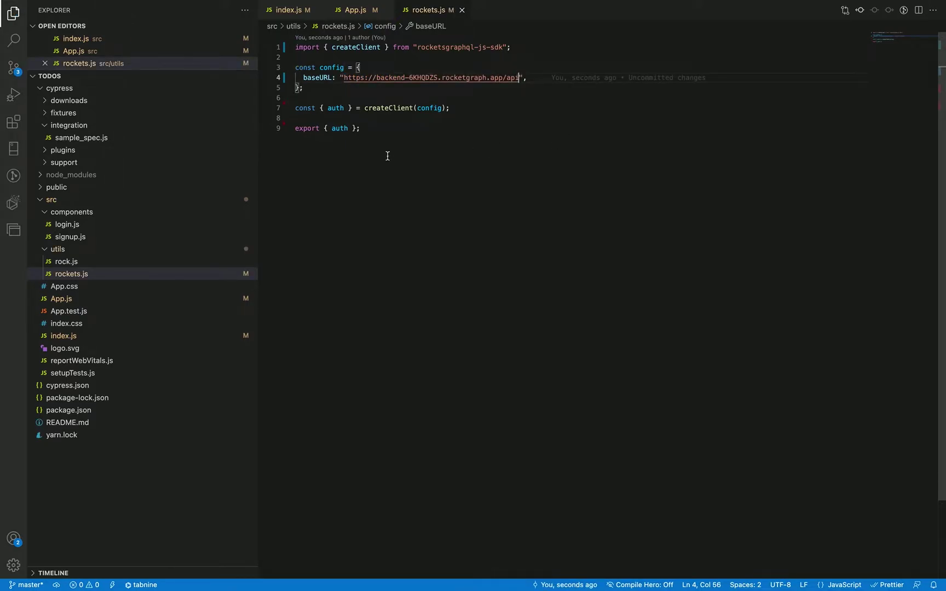
{"action": "key", "text": "ctrl+Left"}
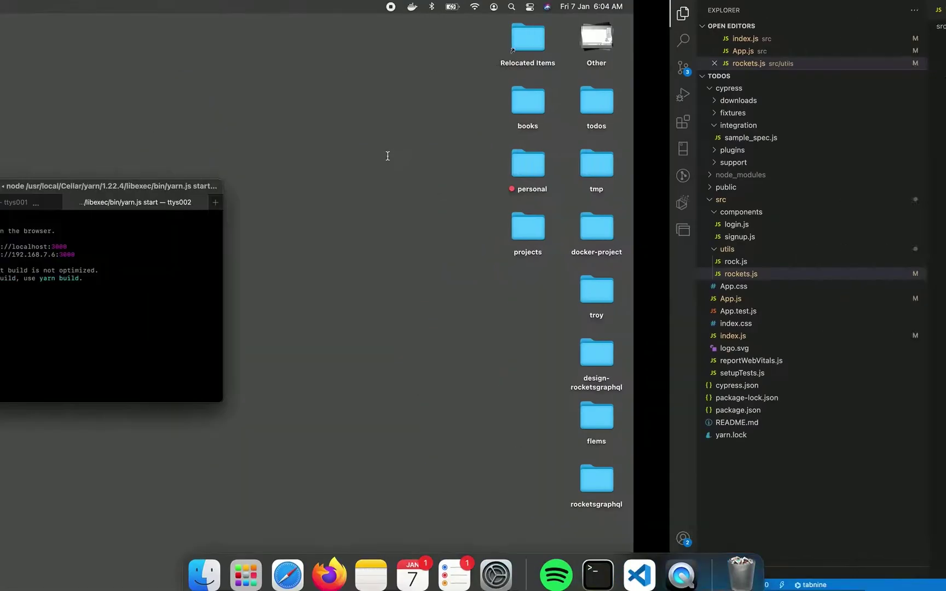
{"action": "key", "text": "super+Tab"}
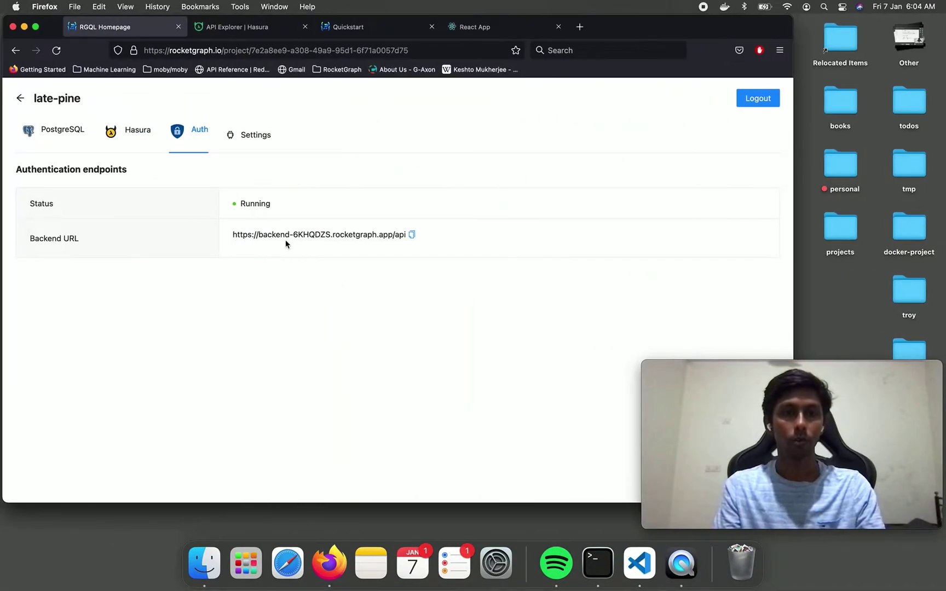
Select and copy the signup component code from the Authentication docs.
{"action": "left_click", "coordinate": [355, 27]}
{"action": "scroll", "coordinate": [343, 356], "scroll_direction": "down", "scroll_amount": 5}
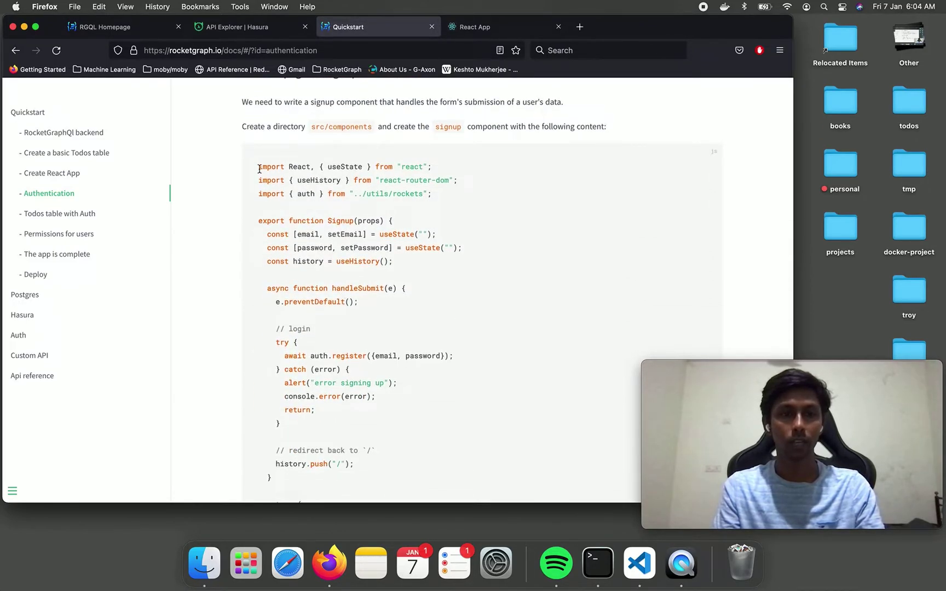
{"action": "left_click", "coordinate": [259, 169]}
{"action": "left_click_drag", "start_coordinate": [259, 168], "coordinate": [310, 270]}
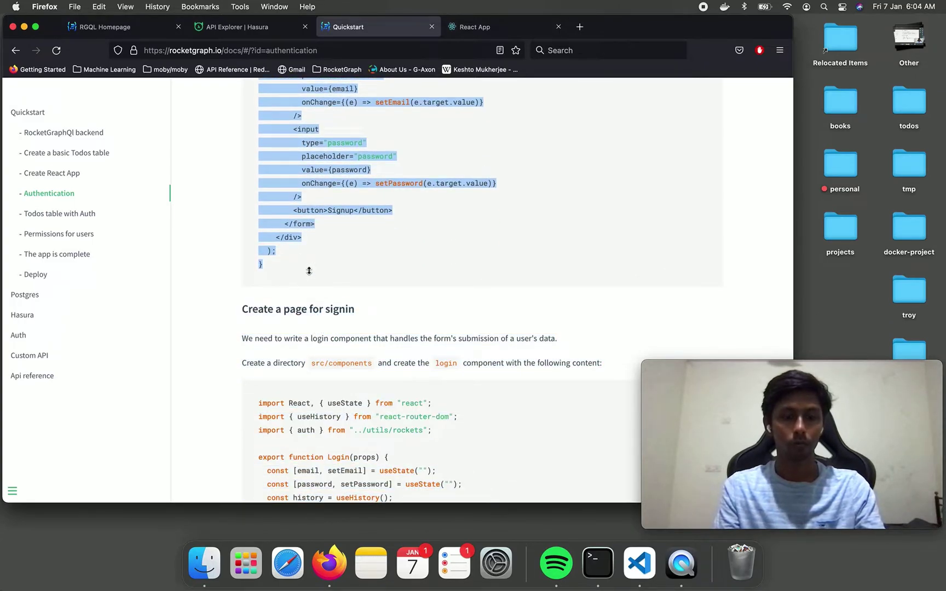
{"action": "key", "text": "ctrl+Right"}
{"action": "key", "text": "ctrl+Left"}
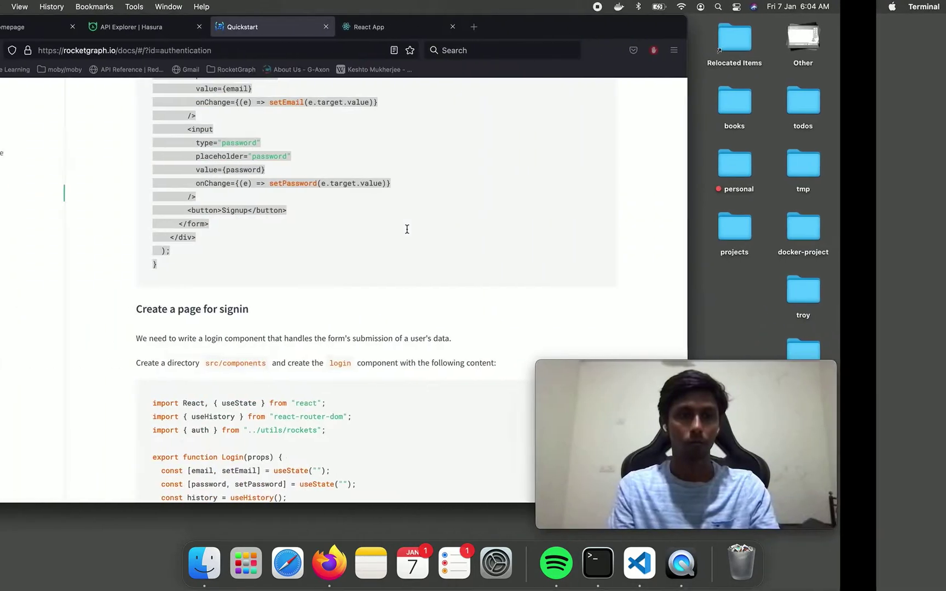
{"action": "scroll", "coordinate": [303, 275], "scroll_direction": "up", "scroll_amount": 15}
{"action": "scroll", "coordinate": [304, 275], "scroll_direction": "down", "scroll_amount": 6}
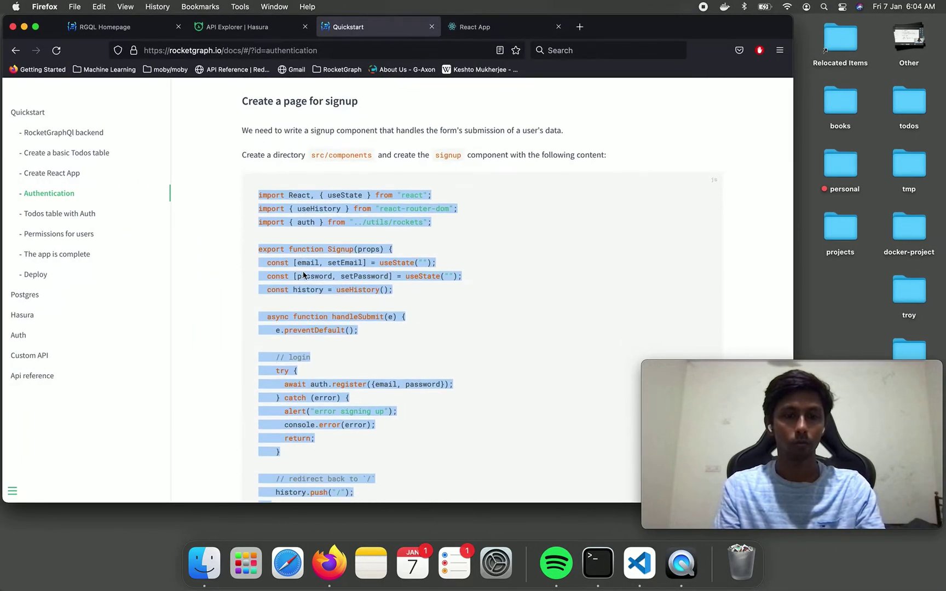
{"action": "scroll", "coordinate": [304, 275], "scroll_direction": "down", "scroll_amount": 1}
Replace the contents of signup.js with the copied signup code.
{"action": "key", "text": "ctrl+Right"}
{"action": "key", "text": "ctrl+Right"}
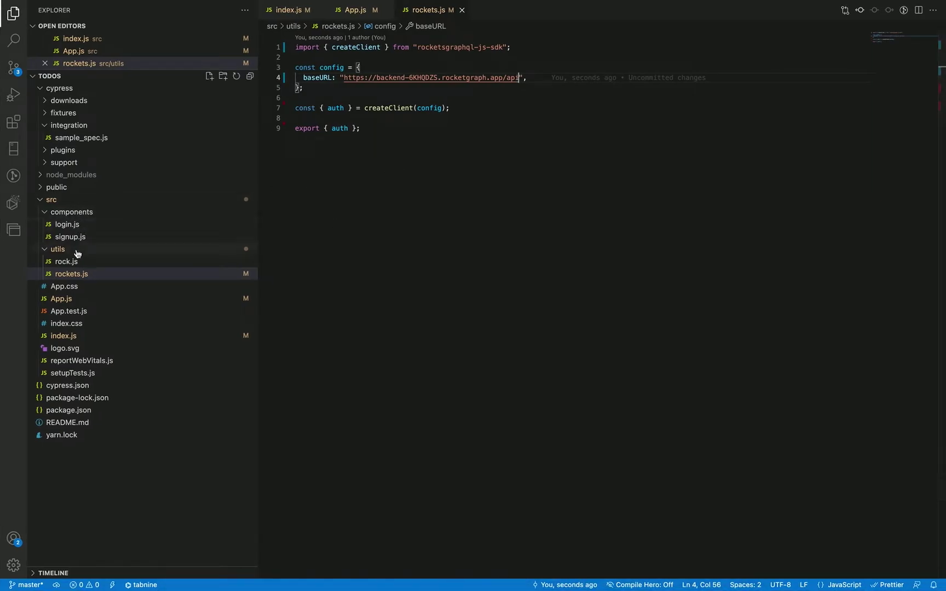
{"action": "left_click", "coordinate": [73, 239]}
{"action": "left_click", "coordinate": [401, 256]}
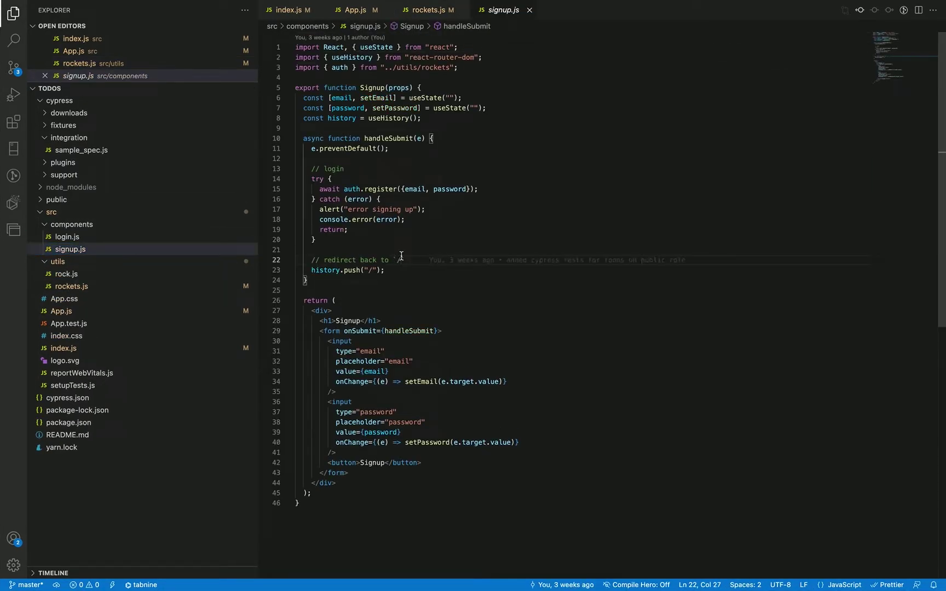
{"action": "key", "text": "super+a"}
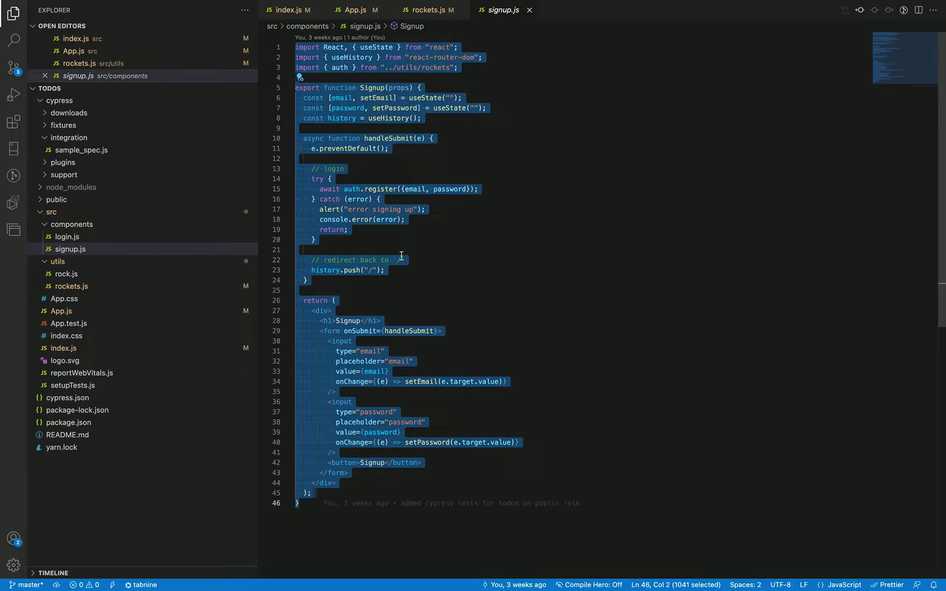
{"action": "key", "text": "super+v"}
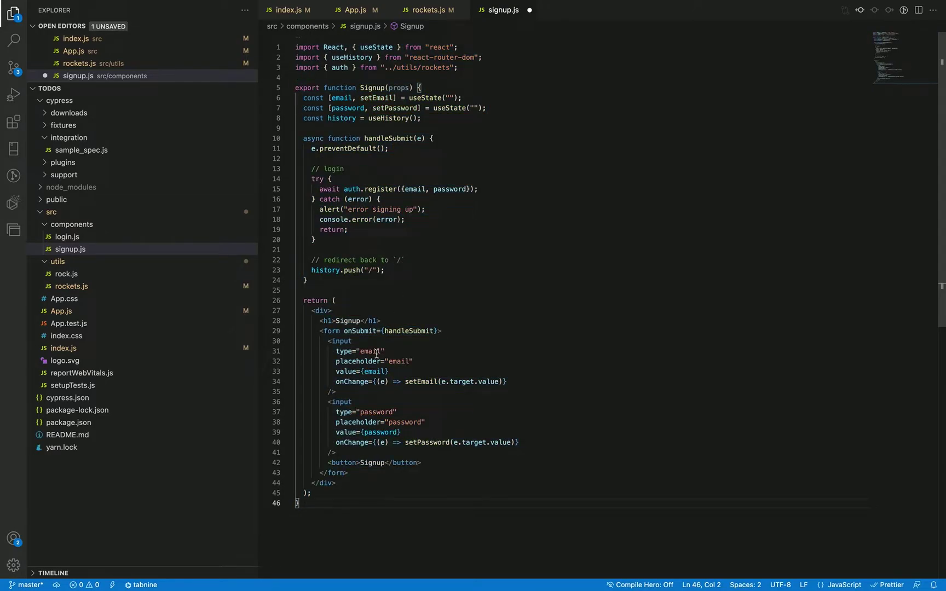
Select the login component code in the docs.
{"action": "key", "text": "super+Tab"}
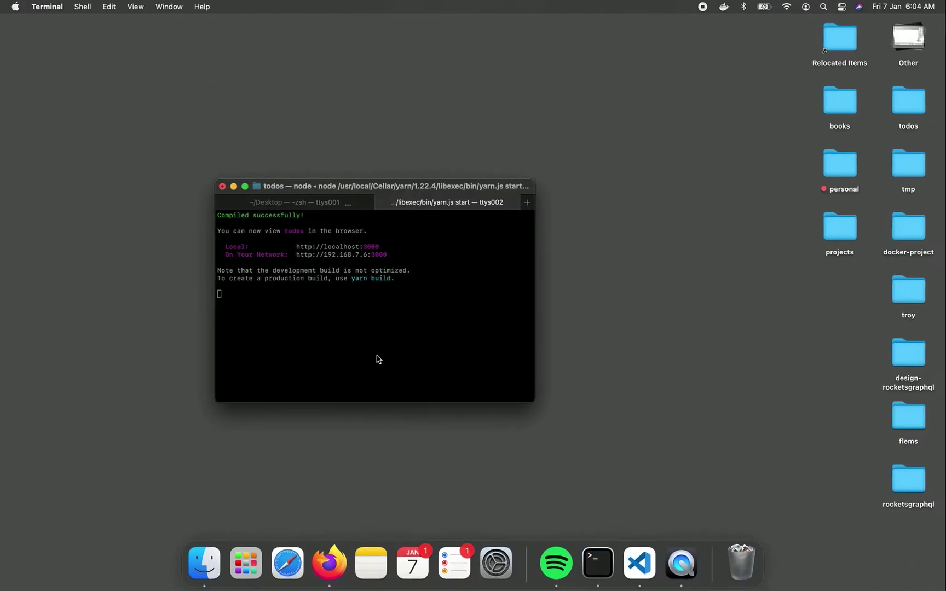
{"action": "scroll", "coordinate": [316, 313], "scroll_direction": "down", "scroll_amount": 15}
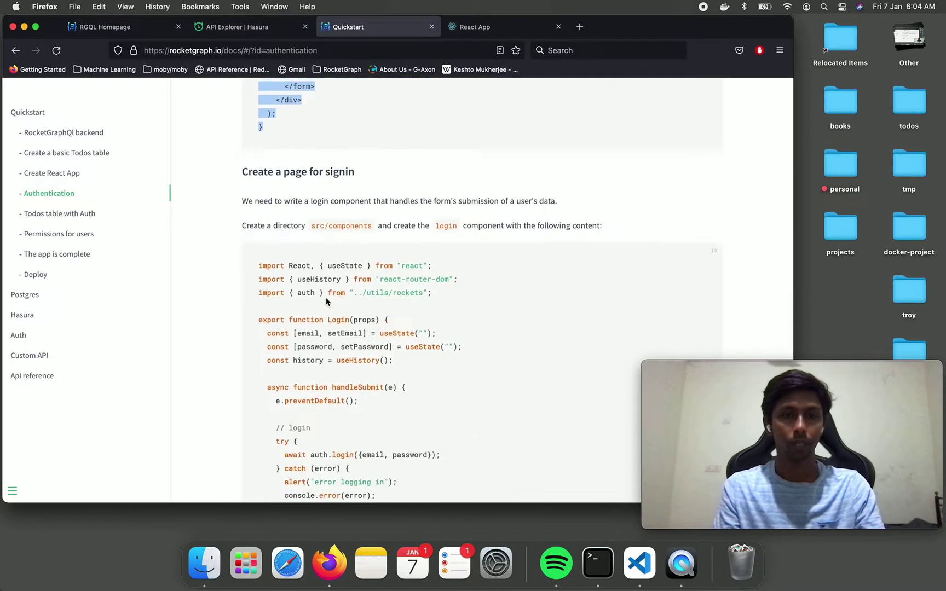
{"action": "scroll", "coordinate": [326, 301], "scroll_direction": "up", "scroll_amount": 5}
{"action": "scroll", "coordinate": [326, 301], "scroll_direction": "up", "scroll_amount": 1}
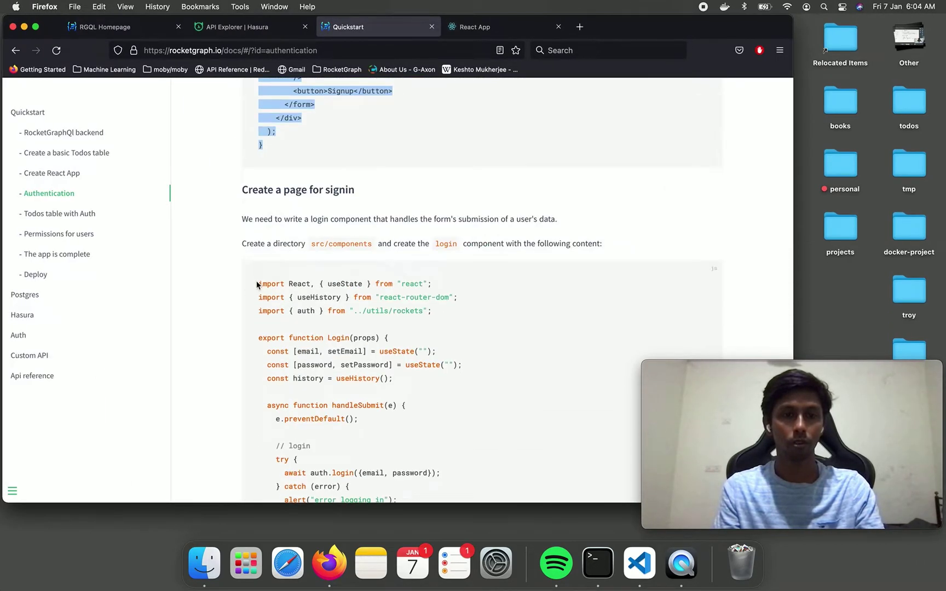
{"action": "left_click_drag", "start_coordinate": [257, 283], "coordinate": [319, 427]}
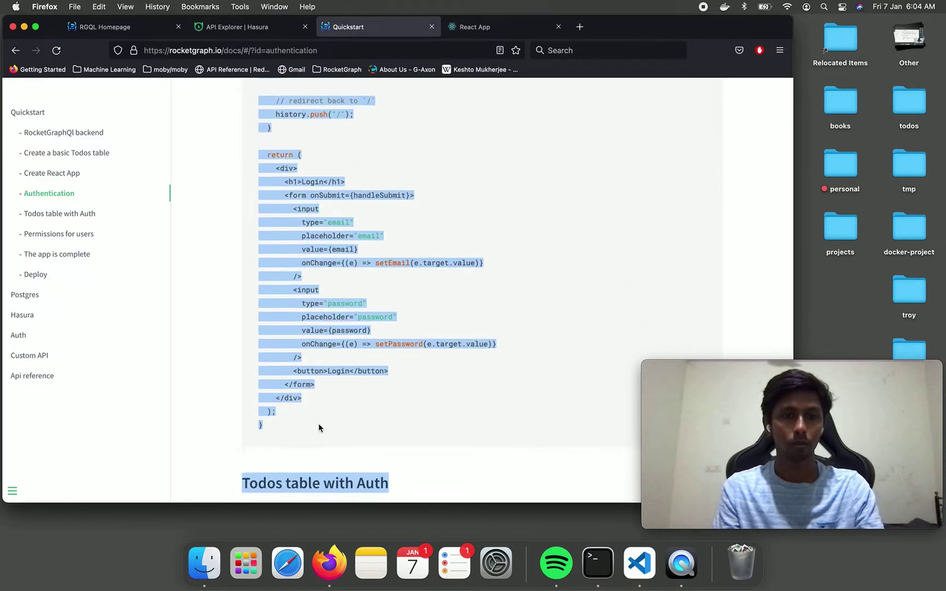
{"action": "scroll", "coordinate": [319, 427], "scroll_direction": "down", "scroll_amount": 1}
{"action": "left_click", "coordinate": [262, 426]}
{"action": "left_click_drag", "start_coordinate": [262, 419], "coordinate": [261, 249]}
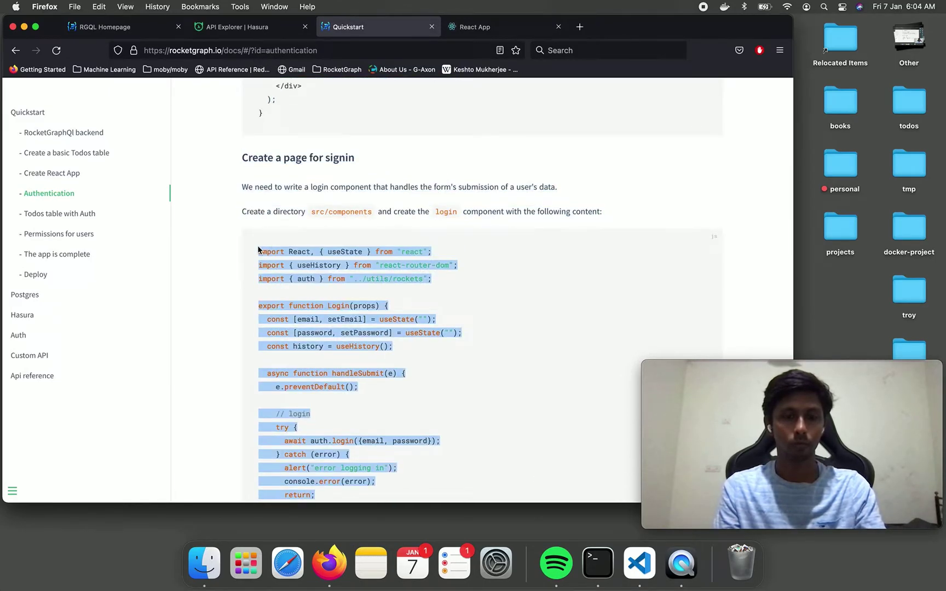
Replace the contents of login.js with the copied login code and review it.
{"action": "key", "text": "ctrl+Right"}
{"action": "key", "text": "ctrl+Right"}
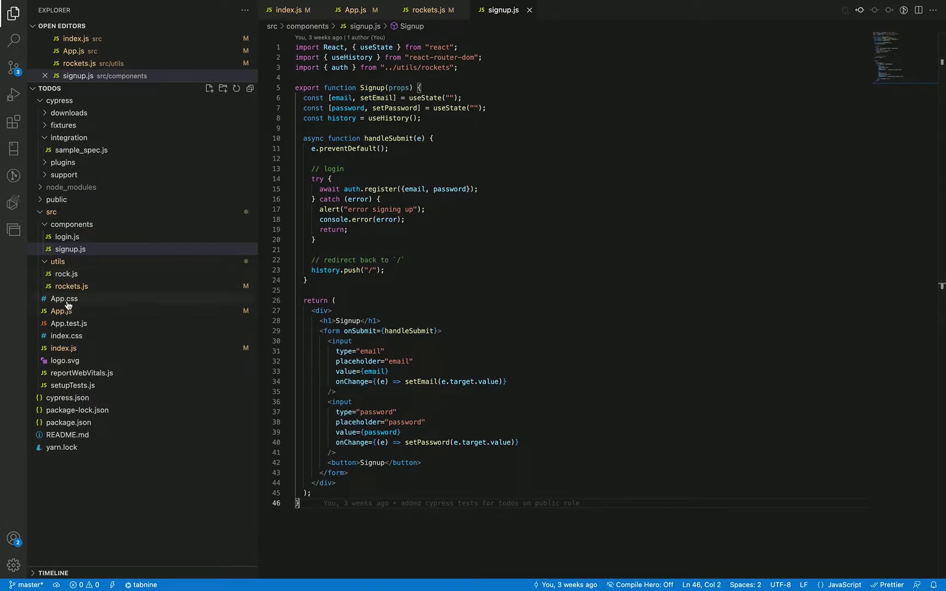
{"action": "left_click", "coordinate": [68, 237]}
{"action": "left_click", "coordinate": [329, 229]}
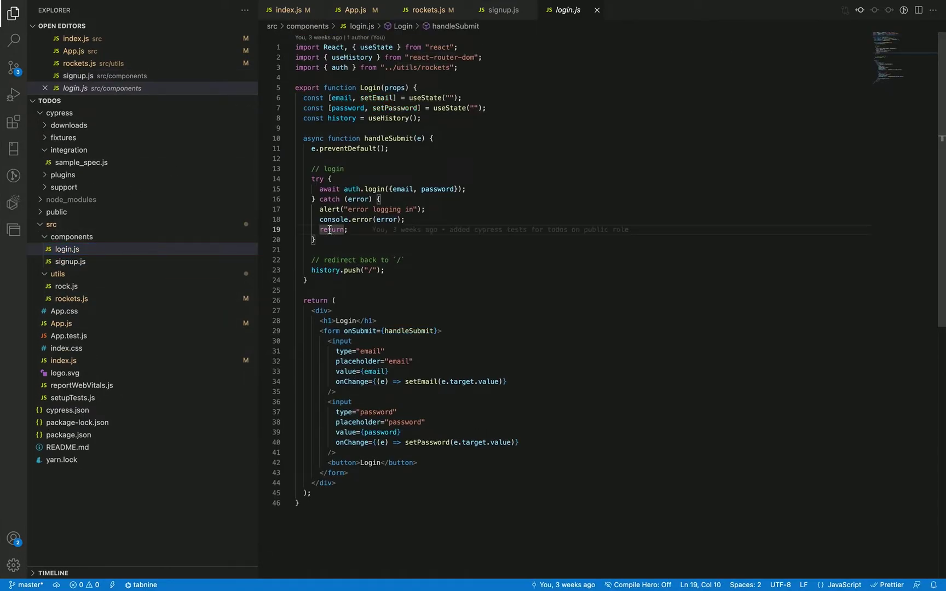
{"action": "key", "text": "ctrl+a"}
{"action": "key", "text": "ctrl+v"}
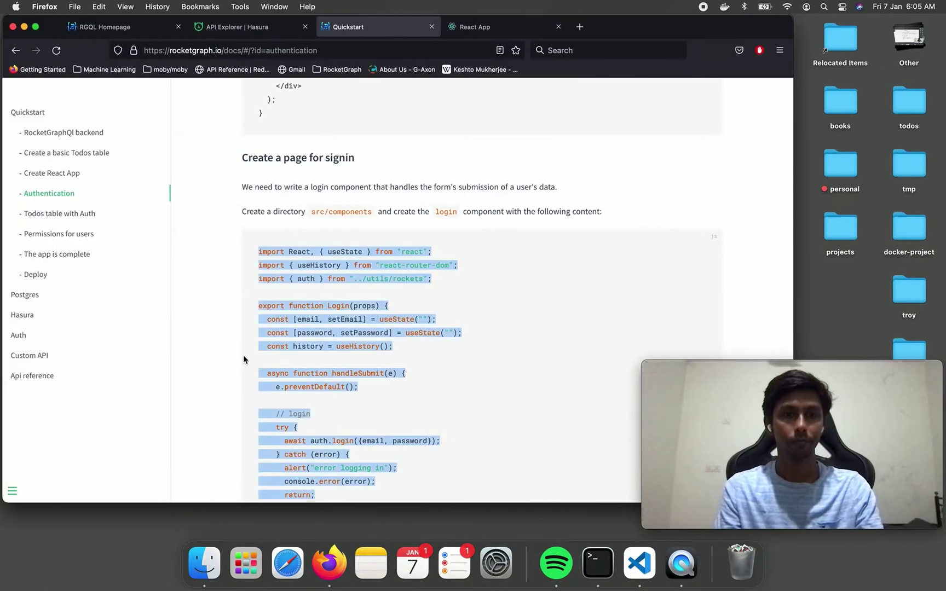
{"action": "scroll", "coordinate": [243, 355], "scroll_direction": "down", "scroll_amount": 10}
{"action": "scroll", "coordinate": [243, 359], "scroll_direction": "down", "scroll_amount": 6}
{"action": "scroll", "coordinate": [243, 359], "scroll_direction": "up", "scroll_amount": 5}
{"action": "scroll", "coordinate": [449, 294], "scroll_direction": "down", "scroll_amount": 1}
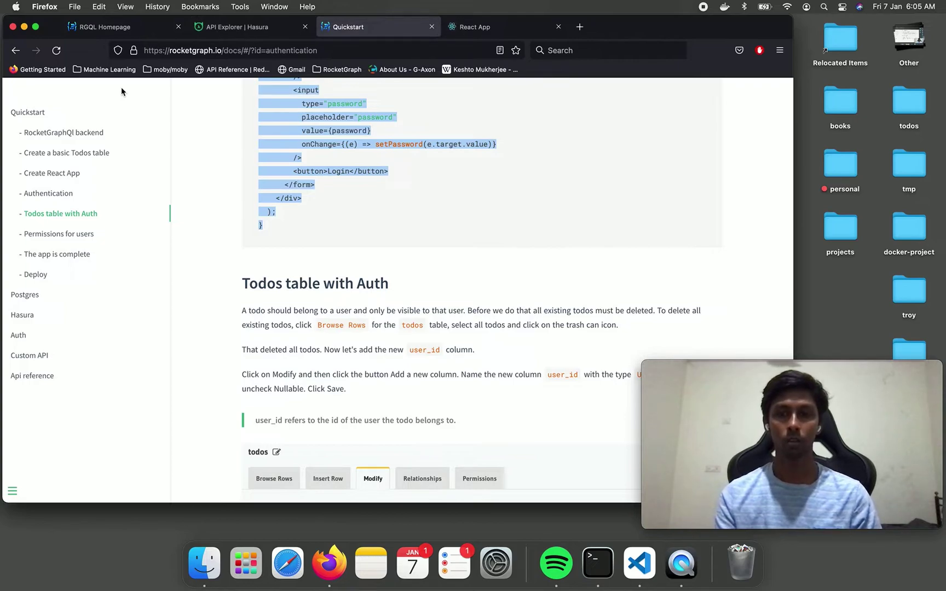
In Hasura, delete the 'test' and 'another' todos rows, then view the todos Permissions.
{"action": "left_click", "coordinate": [232, 27]}
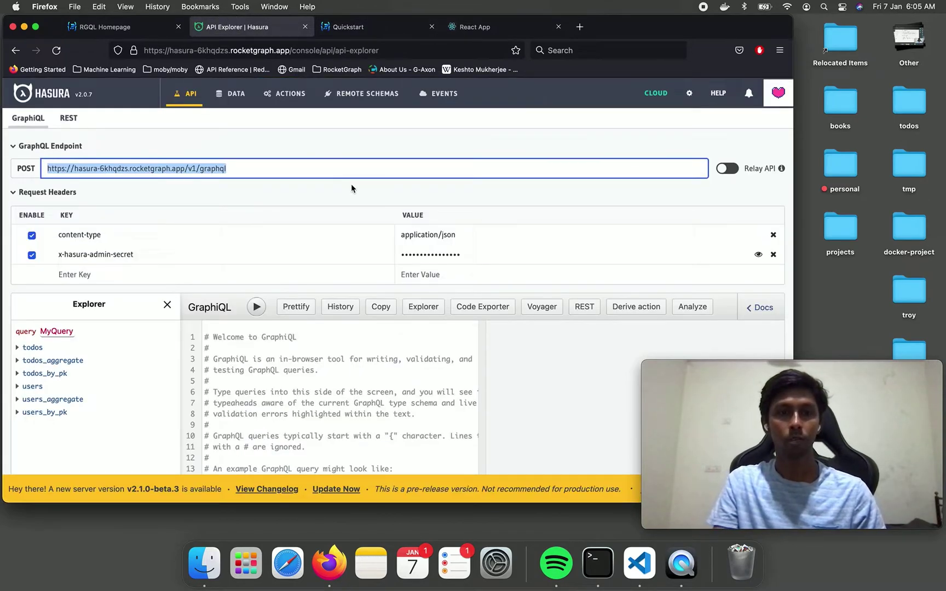
{"action": "left_click", "coordinate": [233, 94]}
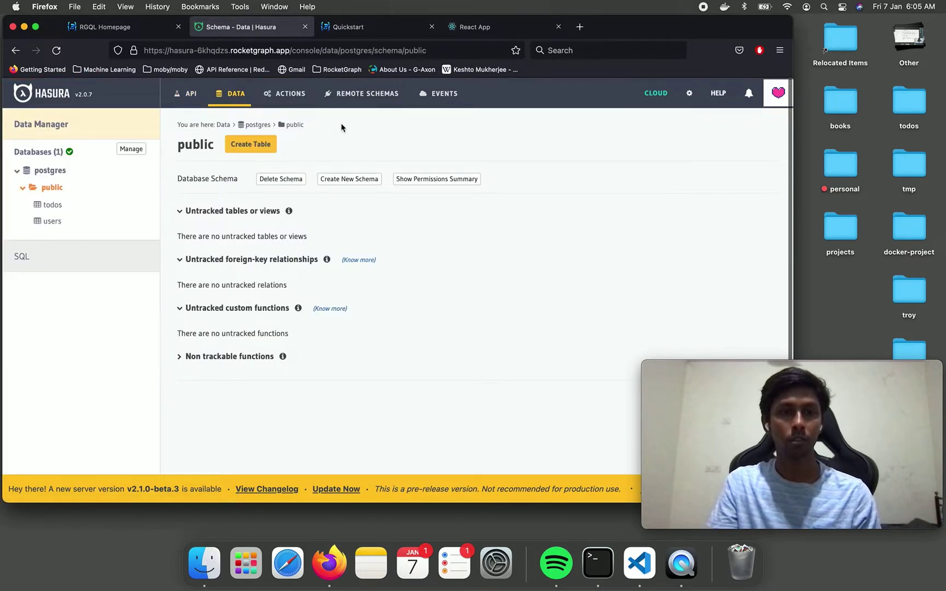
{"action": "left_click", "coordinate": [52, 205]}
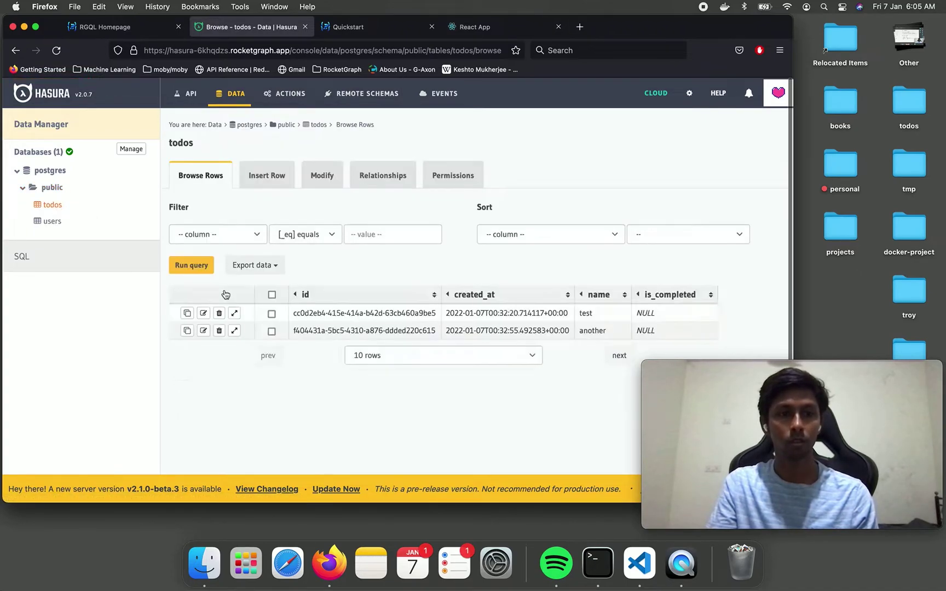
{"action": "left_click", "coordinate": [271, 295]}
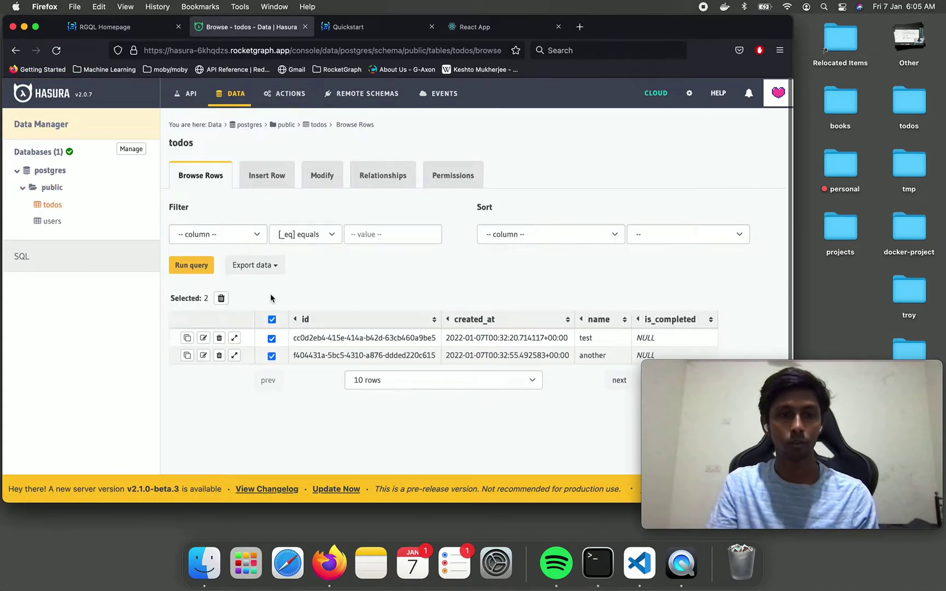
{"action": "left_click", "coordinate": [221, 299]}
{"action": "left_click", "coordinate": [485, 318]}
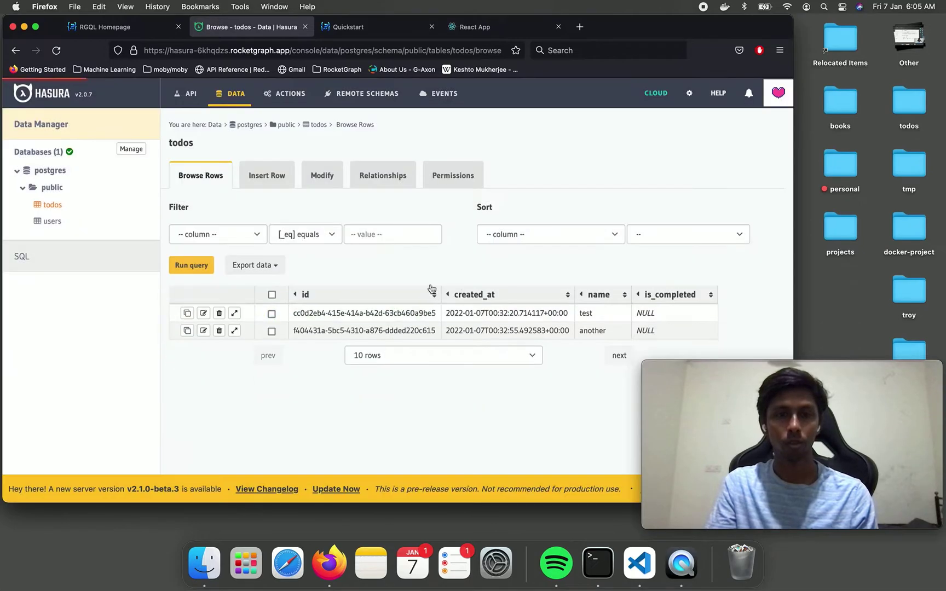
{"action": "left_click", "coordinate": [463, 172]}
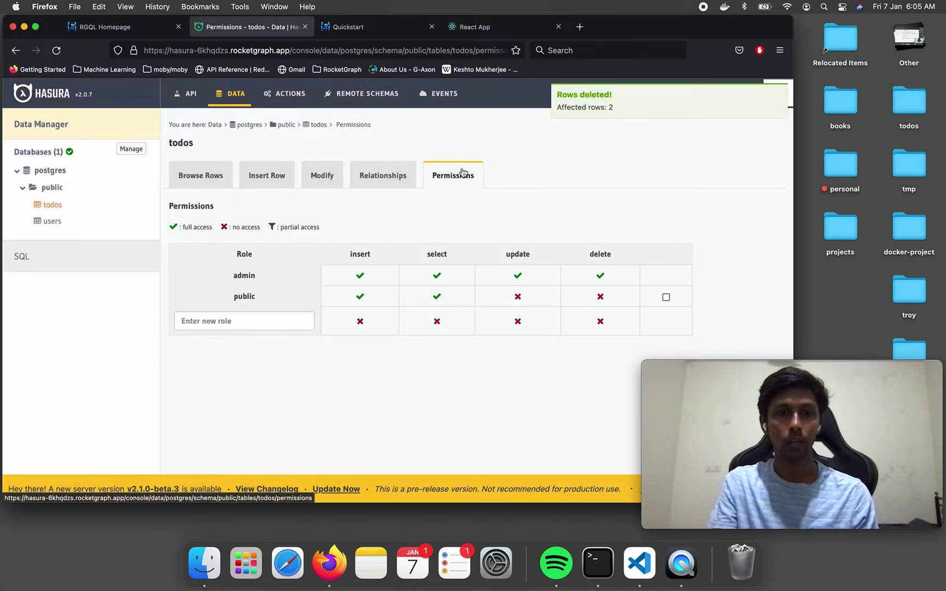
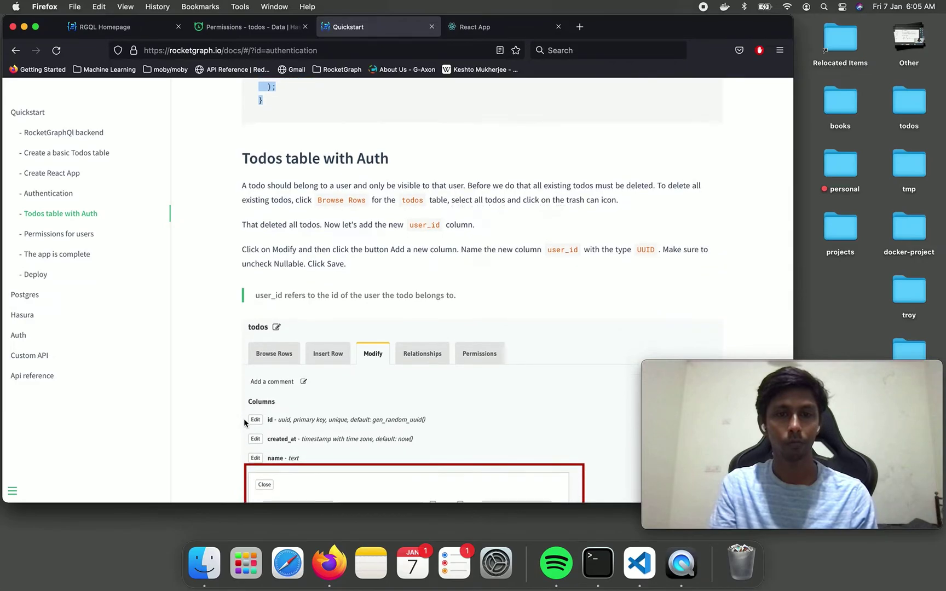
Read the docs' user_id column and foreign-key steps, then go to the todos table's Modify page.
{"action": "scroll", "coordinate": [244, 422], "scroll_direction": "down", "scroll_amount": 3}
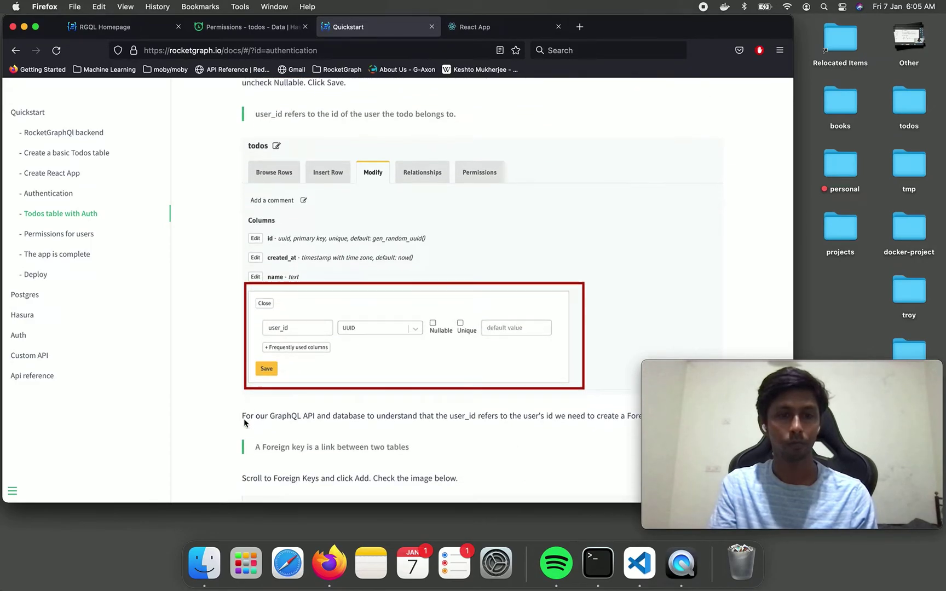
{"action": "scroll", "coordinate": [245, 422], "scroll_direction": "down", "scroll_amount": 1}
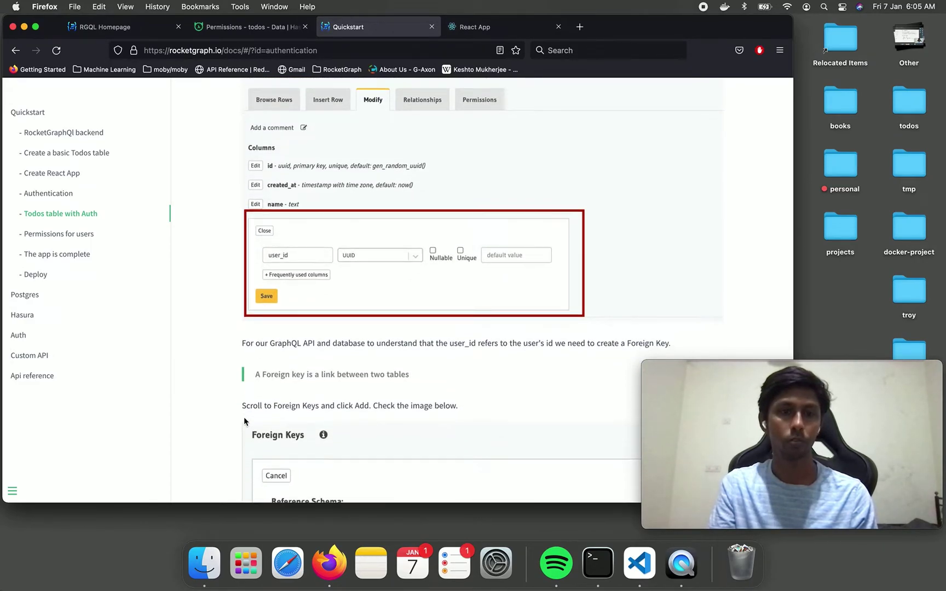
{"action": "scroll", "coordinate": [218, 179], "scroll_direction": "down", "scroll_amount": 2}
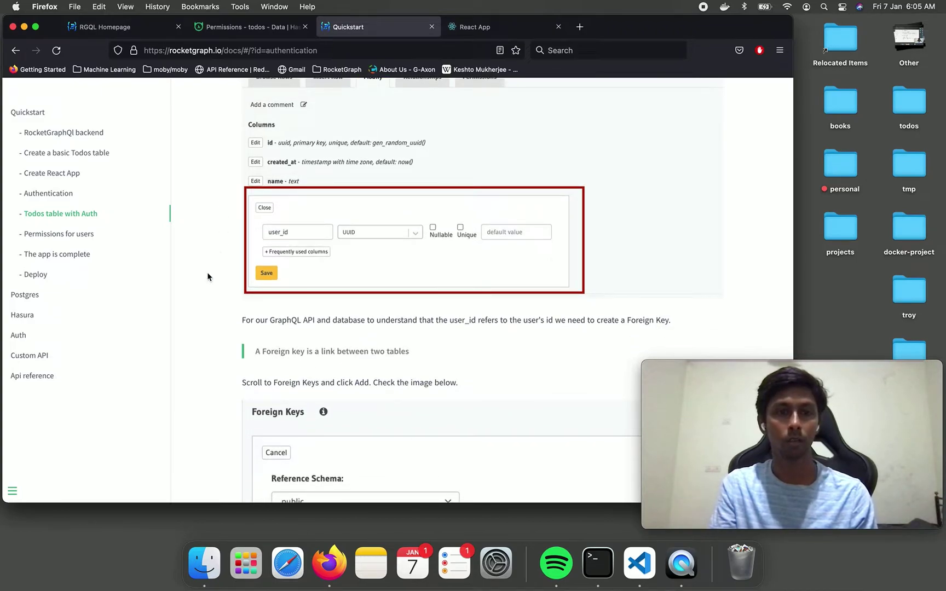
{"action": "left_click", "coordinate": [244, 31]}
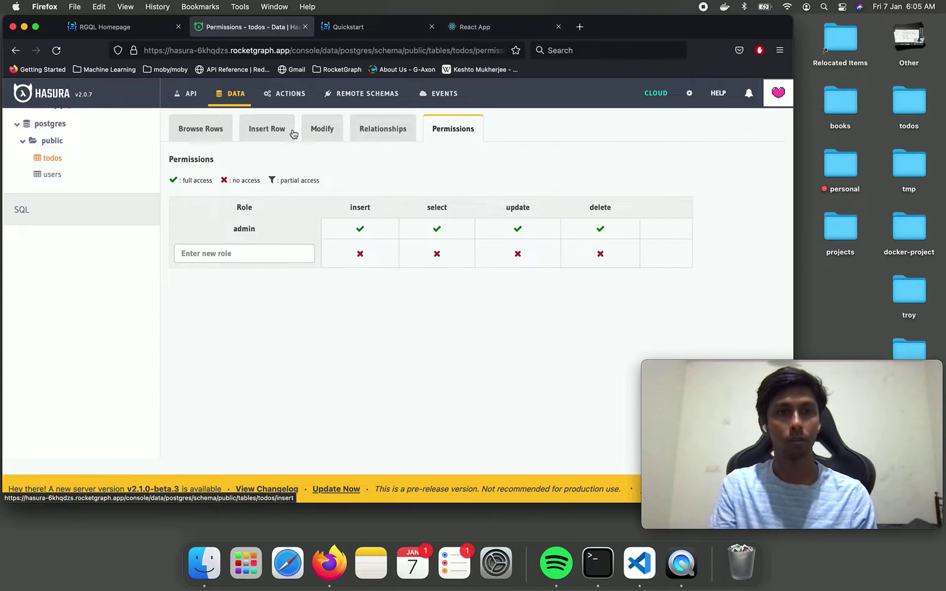
{"action": "left_click", "coordinate": [321, 128]}
{"action": "scroll", "coordinate": [229, 326], "scroll_direction": "down", "scroll_amount": 3}
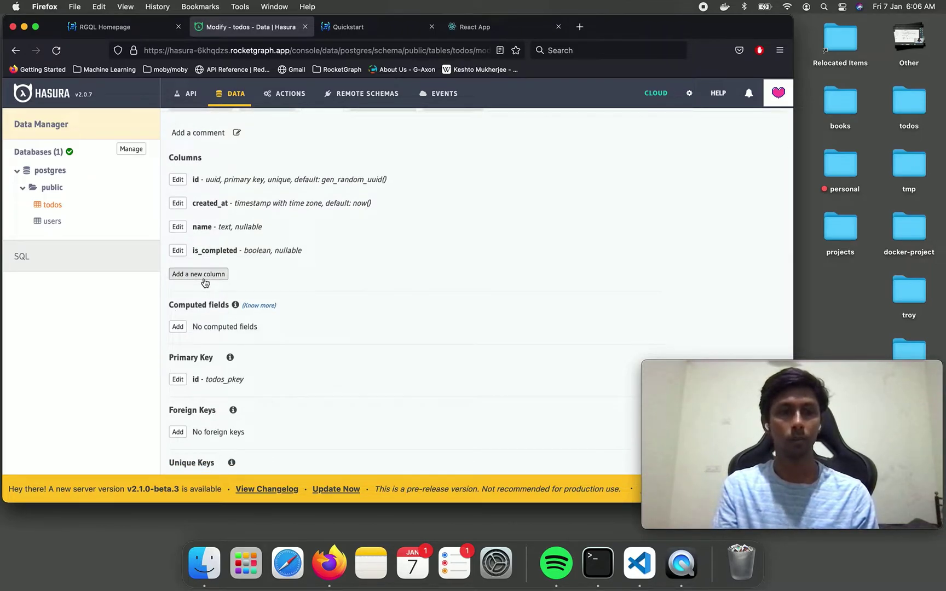
Define a new todos column user_id of type UUID, unique and non-nullable.
{"action": "left_click", "coordinate": [205, 282]}
{"action": "left_click", "coordinate": [219, 319]}
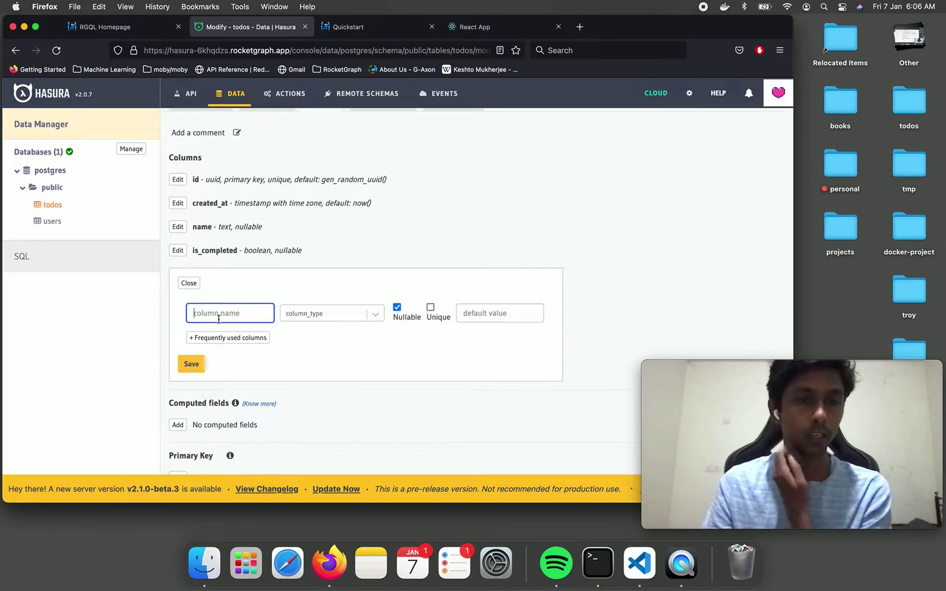
{"action": "type", "text": "user_id"}
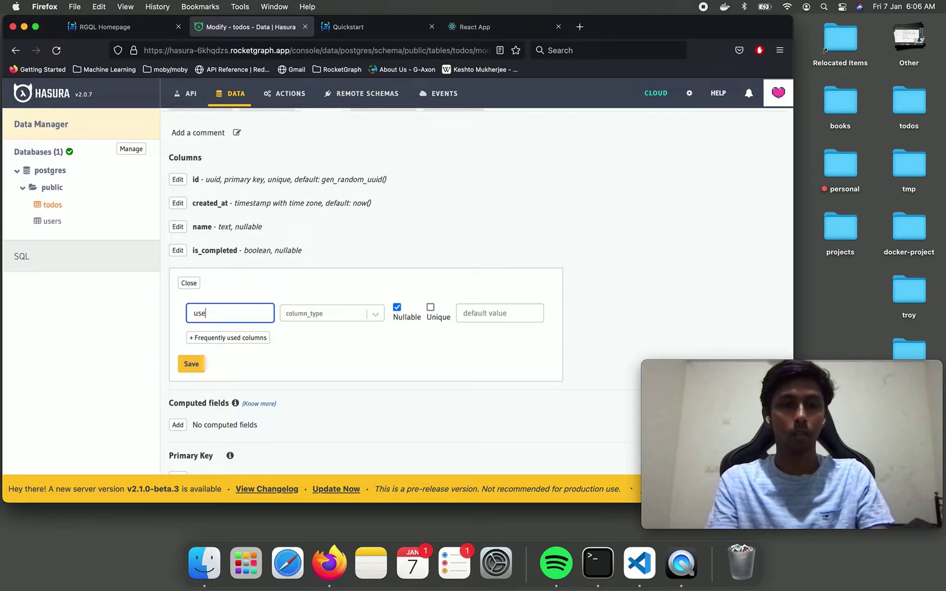
{"action": "left_click", "coordinate": [346, 312]}
{"action": "scroll", "coordinate": [344, 396], "scroll_direction": "down", "scroll_amount": 3}
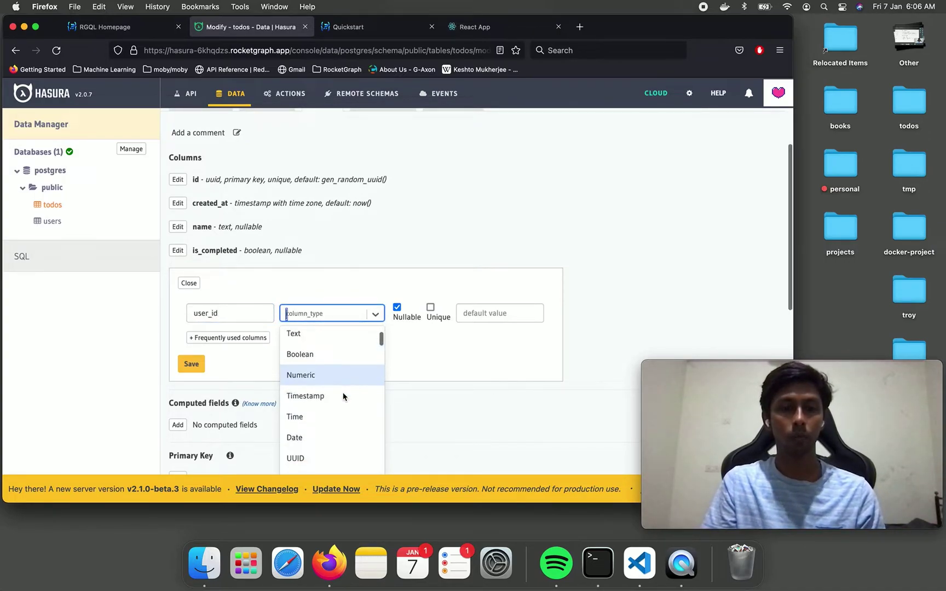
{"action": "left_click", "coordinate": [321, 437]}
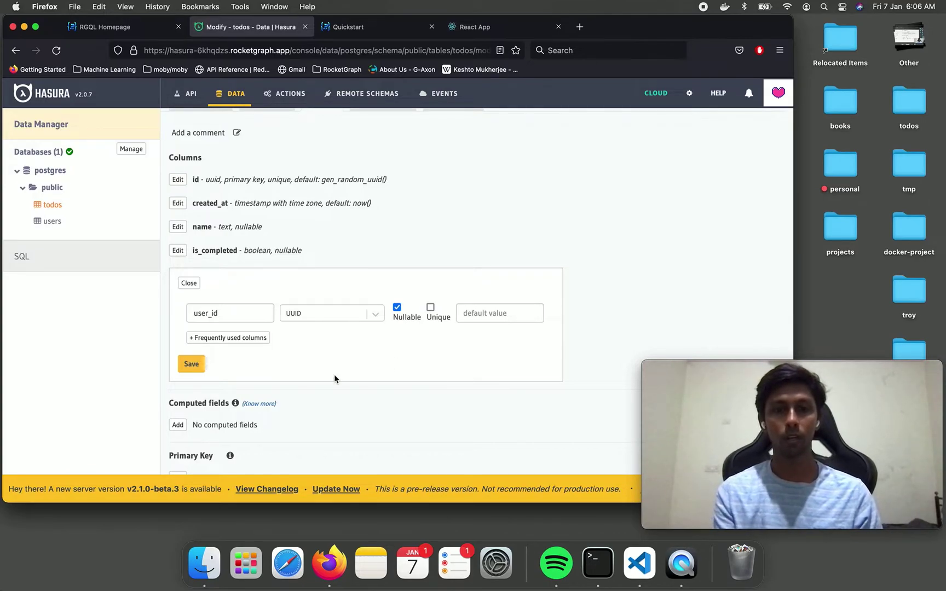
{"action": "left_click", "coordinate": [429, 307]}
{"action": "left_click", "coordinate": [397, 307]}
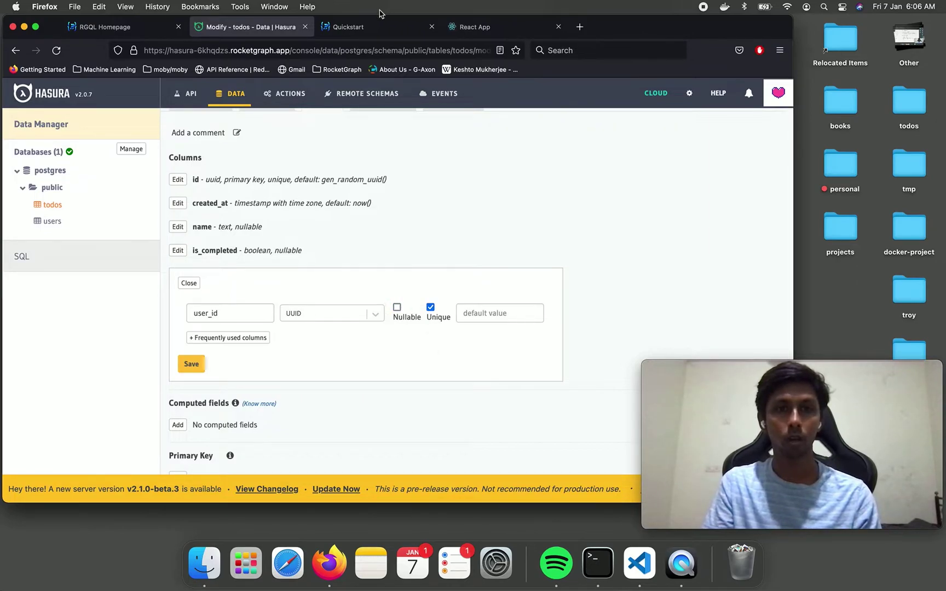
Check the docs' foreign-key instructions, then save the user_id column.
{"action": "left_click", "coordinate": [373, 26]}
{"action": "scroll", "coordinate": [336, 219], "scroll_direction": "down", "scroll_amount": 5}
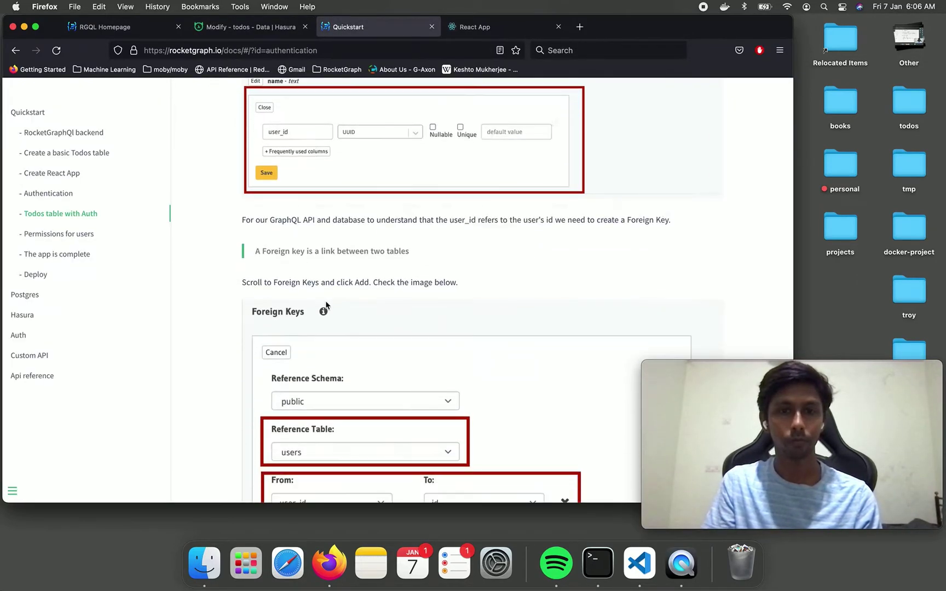
{"action": "scroll", "coordinate": [325, 305], "scroll_direction": "down", "scroll_amount": 5}
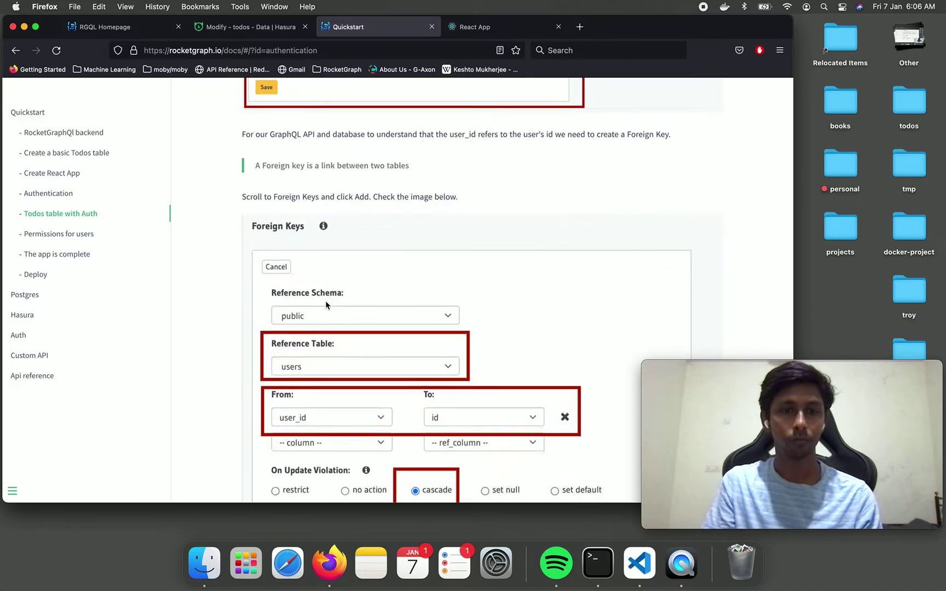
{"action": "scroll", "coordinate": [325, 300], "scroll_direction": "down", "scroll_amount": 1}
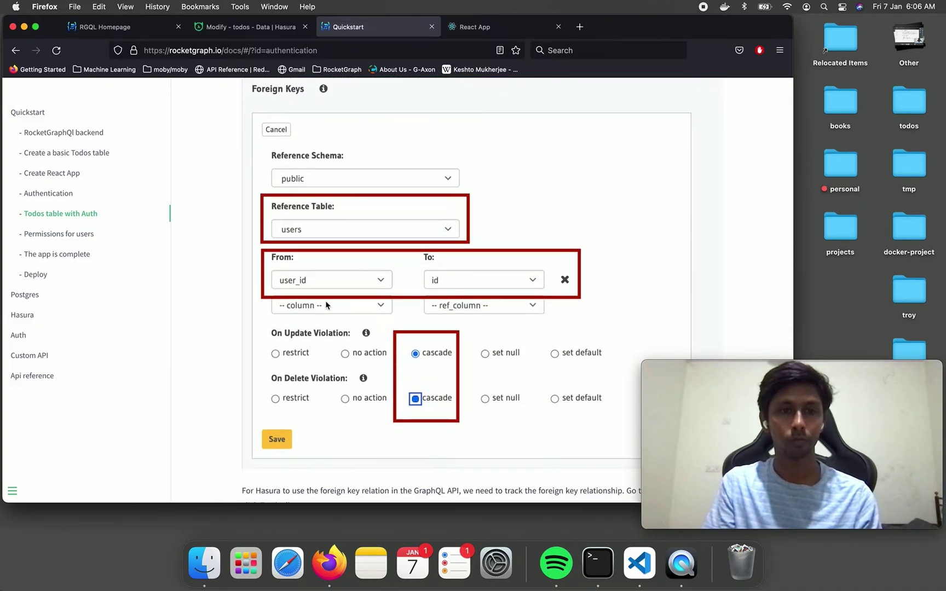
{"action": "left_click", "coordinate": [245, 27]}
{"action": "scroll", "coordinate": [253, 293], "scroll_direction": "down", "scroll_amount": 2}
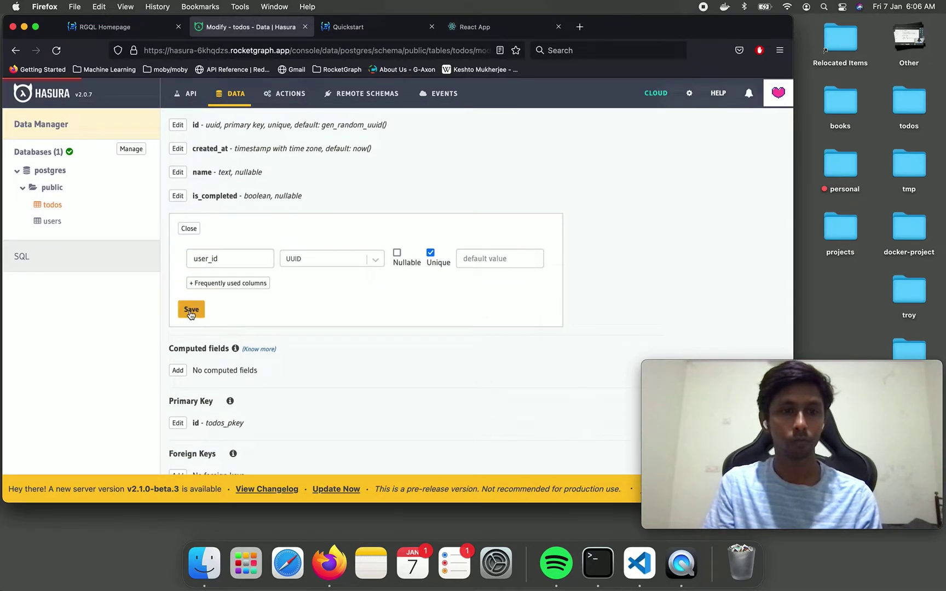
{"action": "left_click", "coordinate": [191, 310]}
{"action": "scroll", "coordinate": [189, 310], "scroll_direction": "down", "scroll_amount": 8}
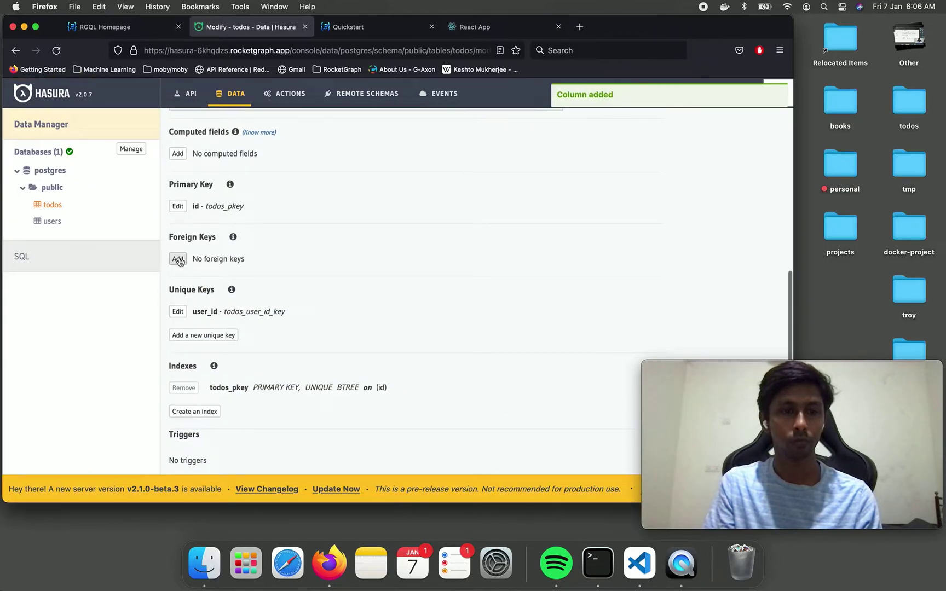
Start a new foreign key on todos with users as the reference table.
{"action": "left_click", "coordinate": [341, 28]}
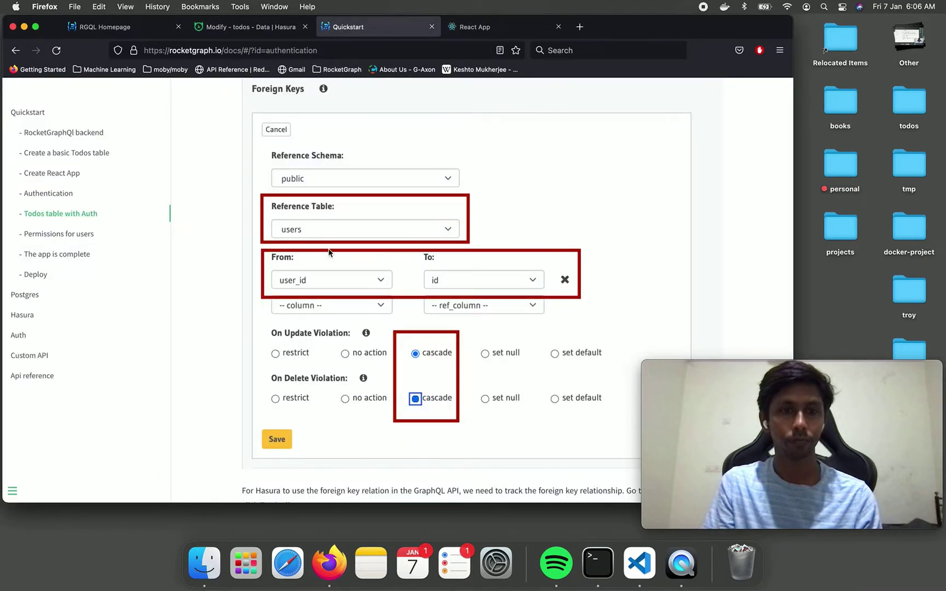
{"action": "scroll", "coordinate": [328, 251], "scroll_direction": "up", "scroll_amount": 2}
{"action": "left_click", "coordinate": [242, 29]}
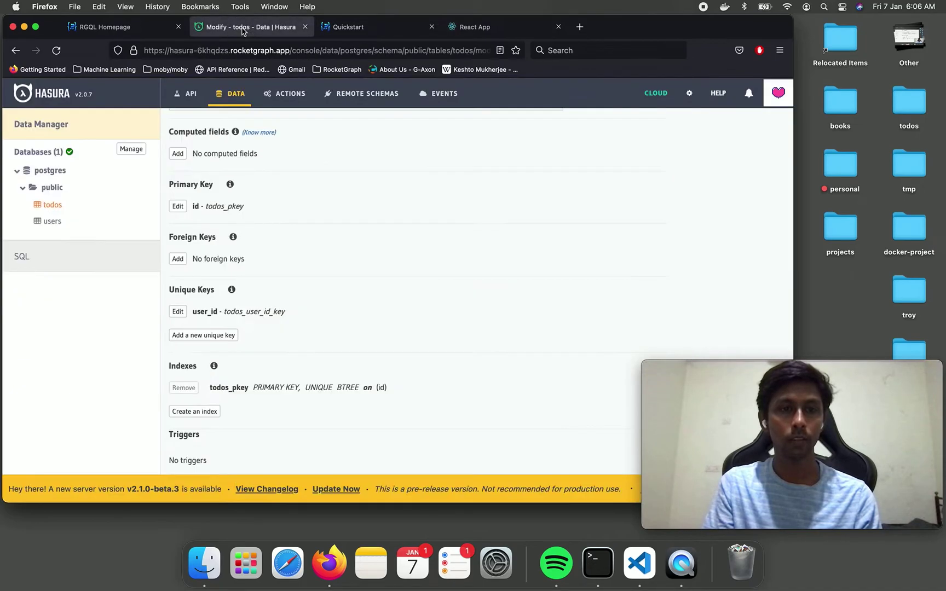
{"action": "left_click", "coordinate": [178, 258]}
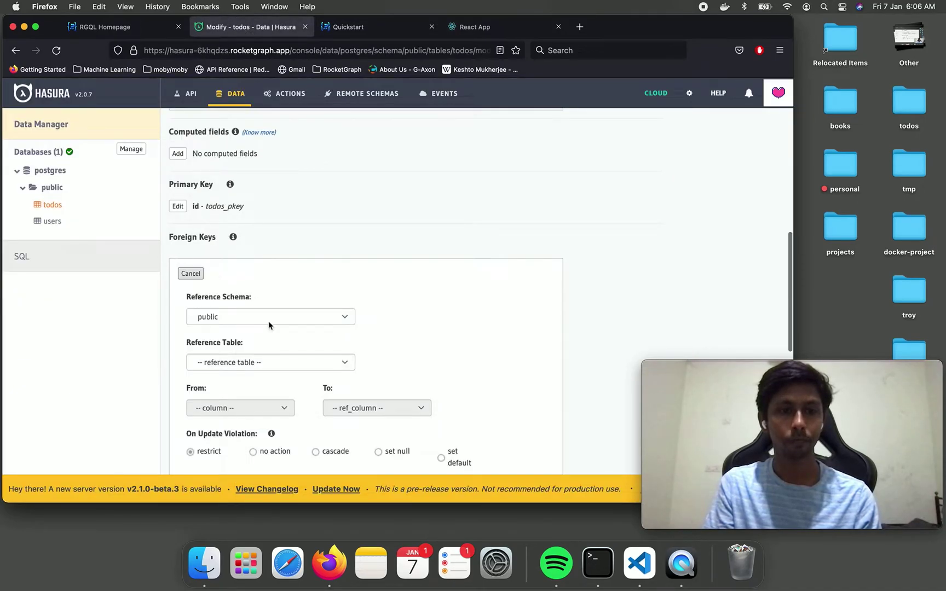
{"action": "left_click", "coordinate": [383, 27]}
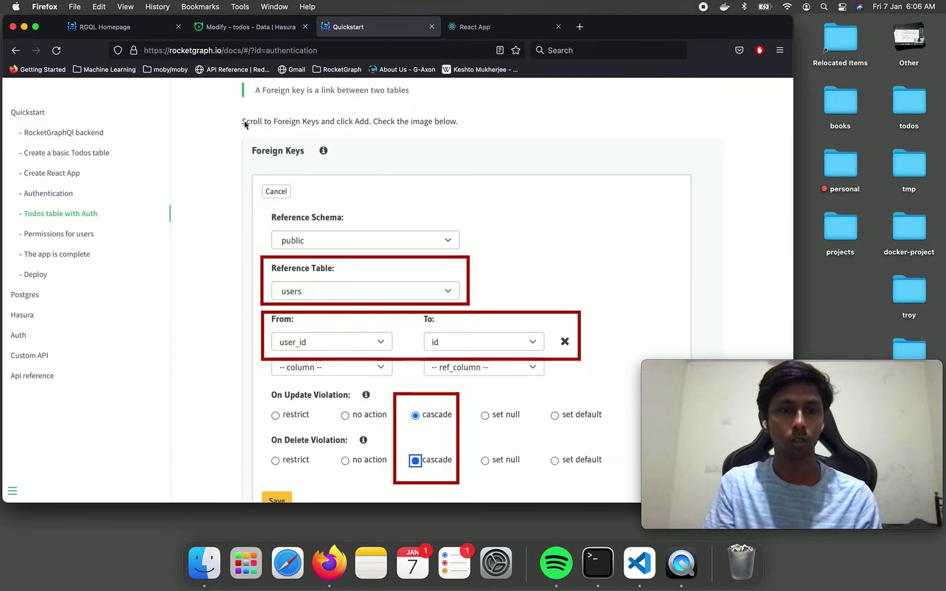
{"action": "left_click", "coordinate": [247, 27]}
{"action": "left_click", "coordinate": [257, 361]}
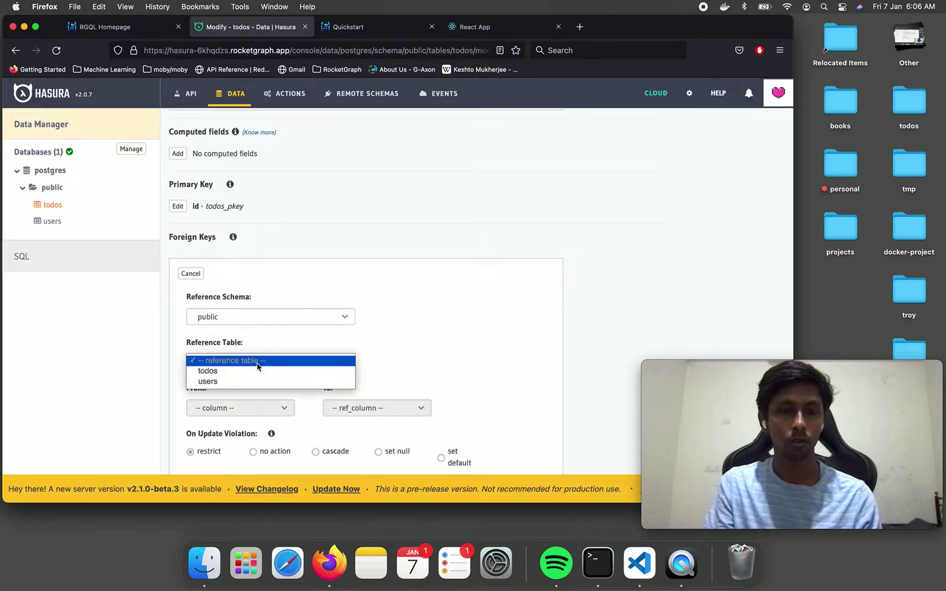
{"action": "left_click", "coordinate": [253, 381]}
{"action": "scroll", "coordinate": [252, 380], "scroll_direction": "down", "scroll_amount": 2}
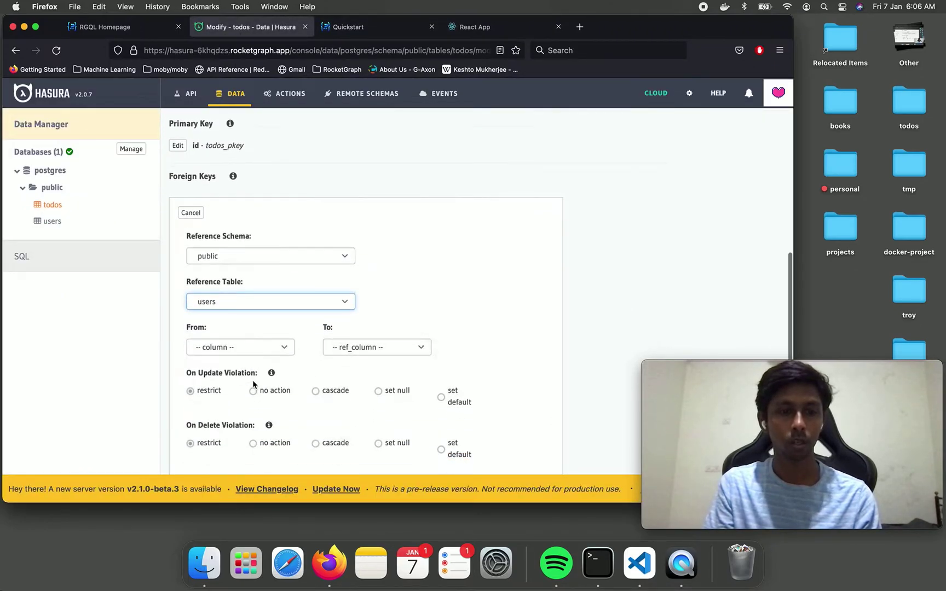
Compare the foreign key form against the docs' foreign key settings.
{"action": "left_click", "coordinate": [252, 349]}
{"action": "key", "text": "Escape"}
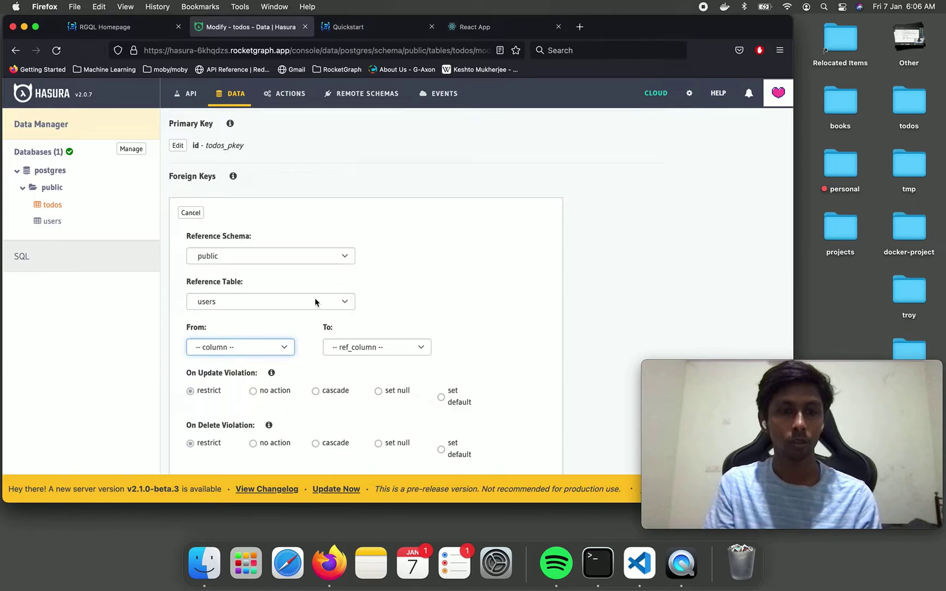
{"action": "scroll", "coordinate": [310, 298], "scroll_direction": "down", "scroll_amount": 5}
{"action": "left_click", "coordinate": [378, 27]}
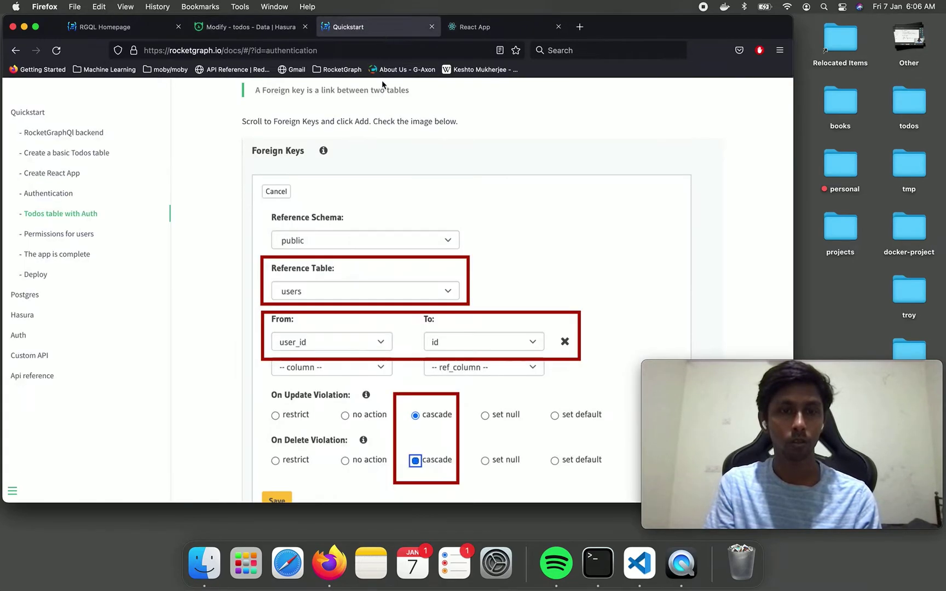
{"action": "scroll", "coordinate": [390, 250], "scroll_direction": "down", "scroll_amount": 3}
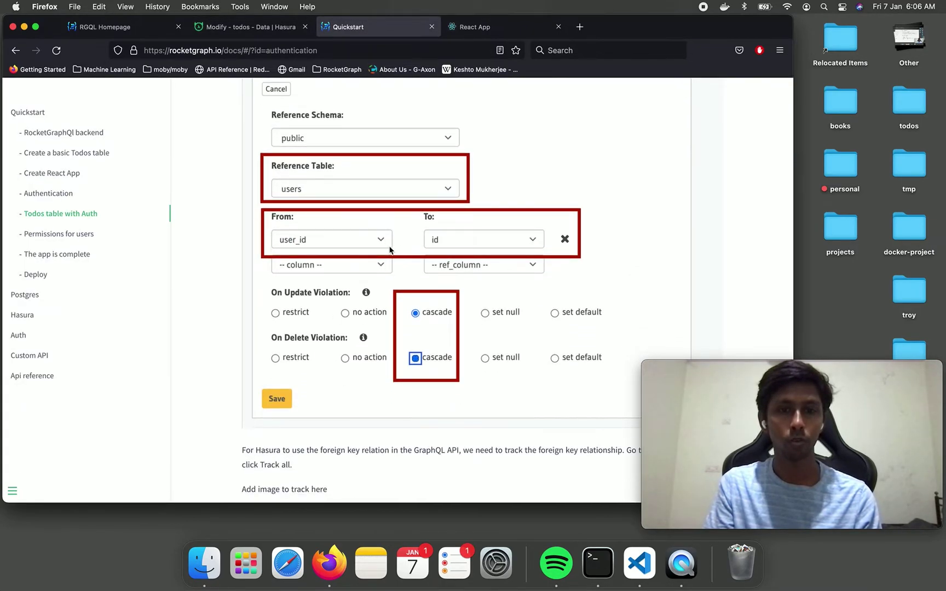
{"action": "left_click", "coordinate": [246, 27]}
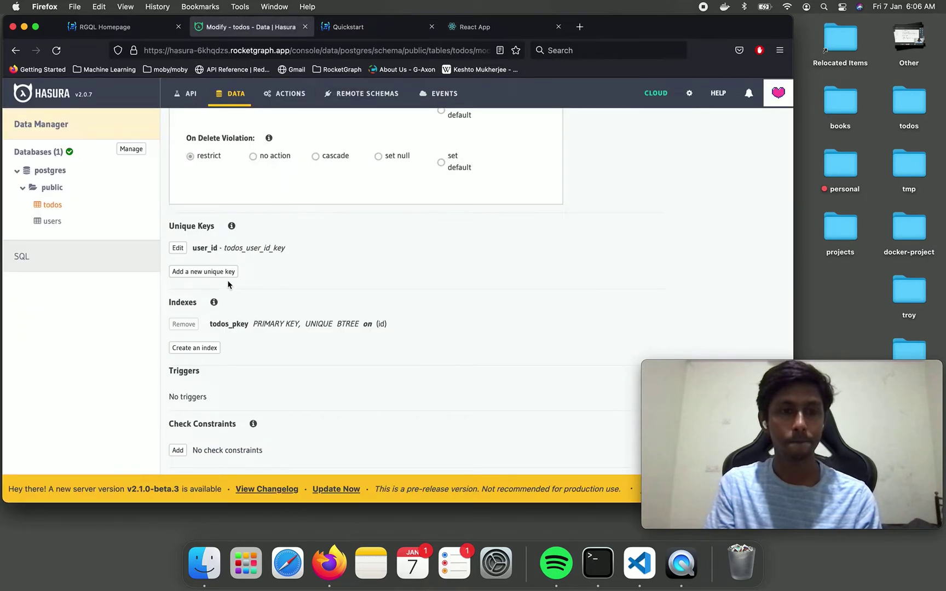
{"action": "scroll", "coordinate": [231, 167], "scroll_direction": "up", "scroll_amount": 3}
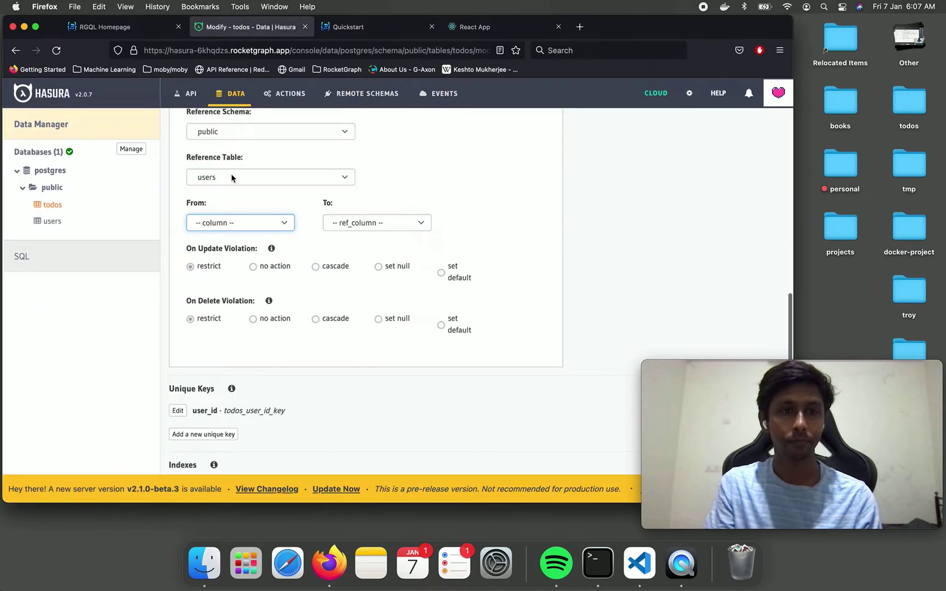
Link todos.user_id to users.id, cascading on update and delete, and save the foreign key.
{"action": "left_click", "coordinate": [237, 223]}
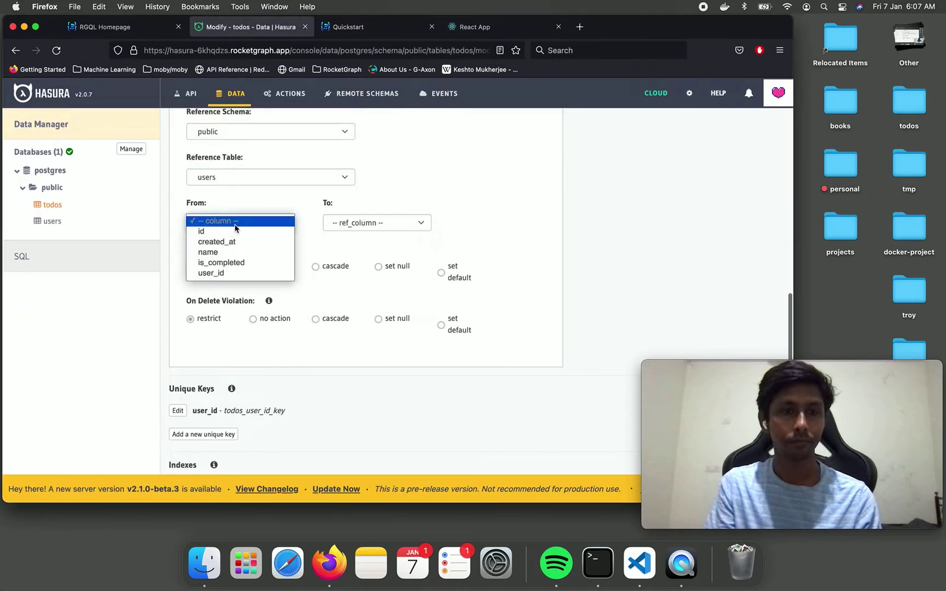
{"action": "left_click", "coordinate": [226, 272]}
{"action": "left_click", "coordinate": [371, 222]}
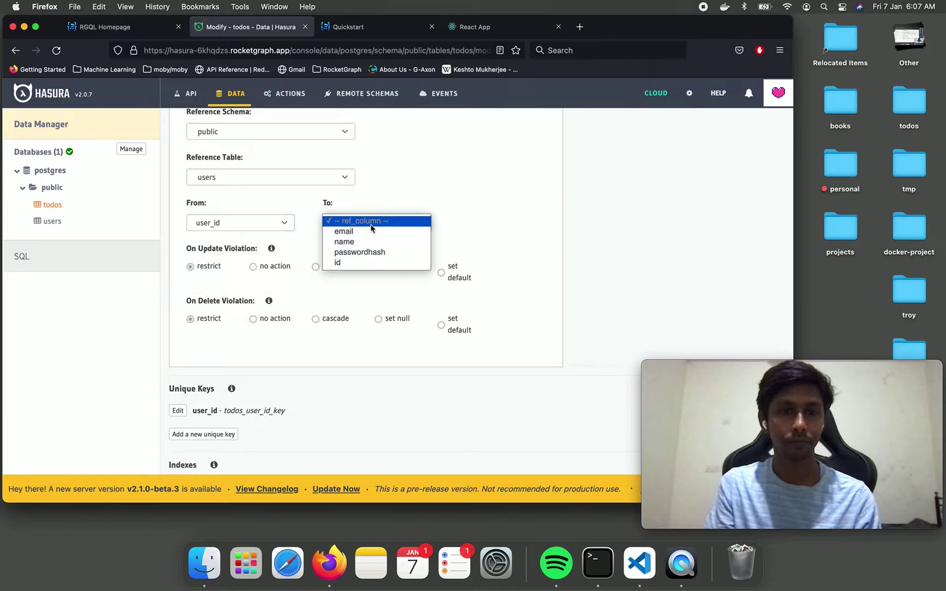
{"action": "left_click", "coordinate": [366, 263]}
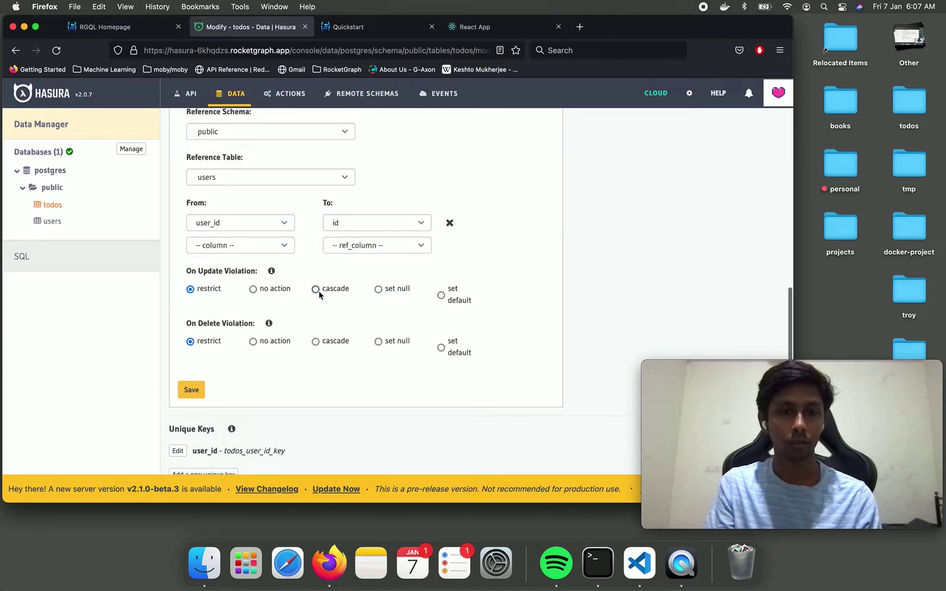
{"action": "left_click", "coordinate": [192, 389]}
{"action": "left_click", "coordinate": [355, 27]}
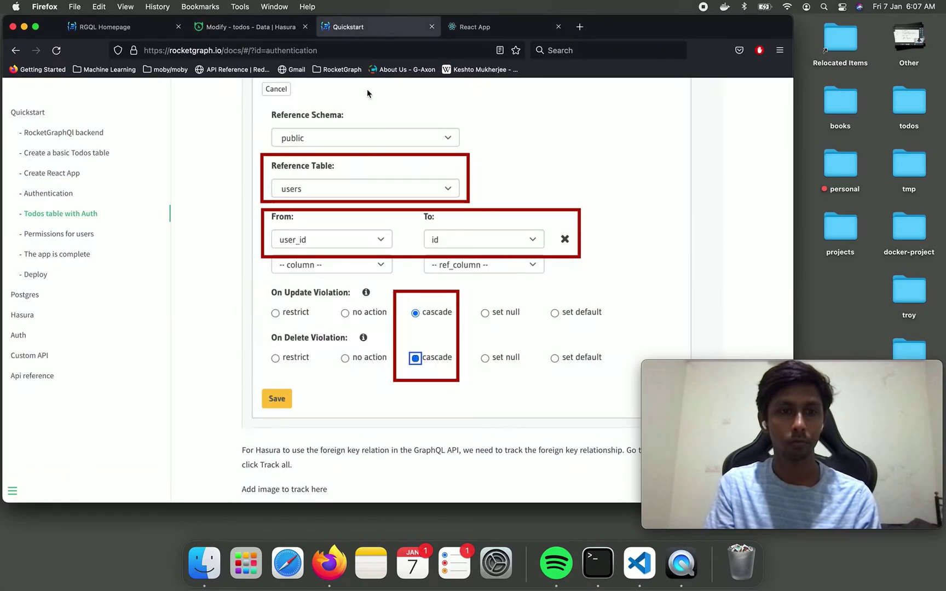
{"action": "scroll", "coordinate": [288, 358], "scroll_direction": "down", "scroll_amount": 3}
{"action": "scroll", "coordinate": [288, 361], "scroll_direction": "down", "scroll_amount": 5}
On the todos Permissions tab, add the role 'user' and edit its insert permission.
{"action": "scroll", "coordinate": [246, 443], "scroll_direction": "down", "scroll_amount": 3}
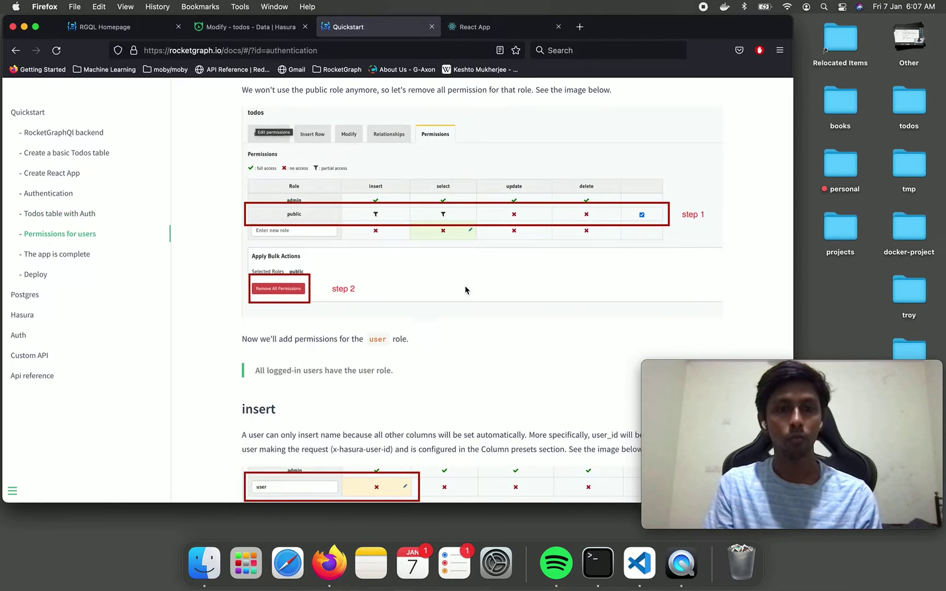
{"action": "scroll", "coordinate": [465, 289], "scroll_direction": "down", "scroll_amount": 5}
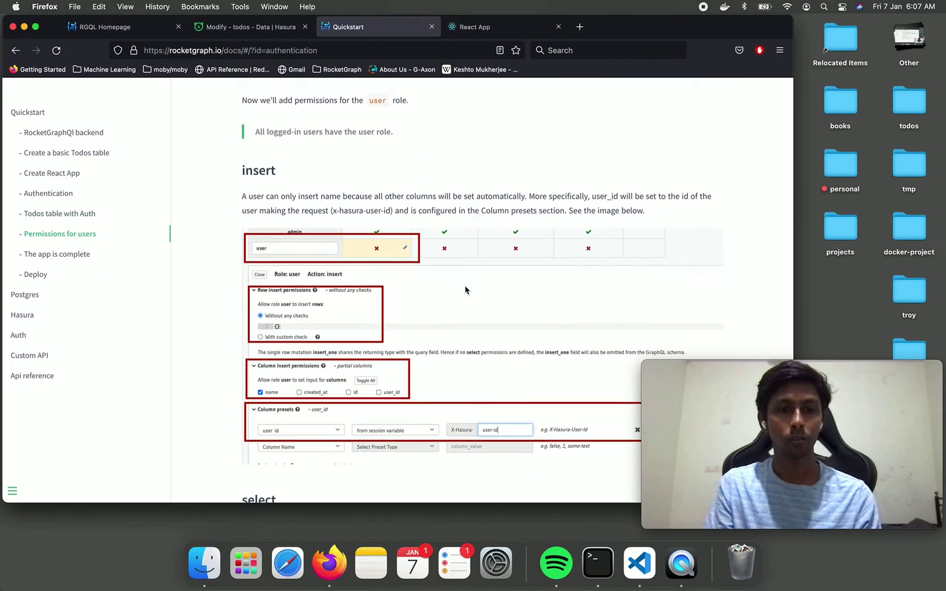
{"action": "scroll", "coordinate": [465, 290], "scroll_direction": "down", "scroll_amount": 1}
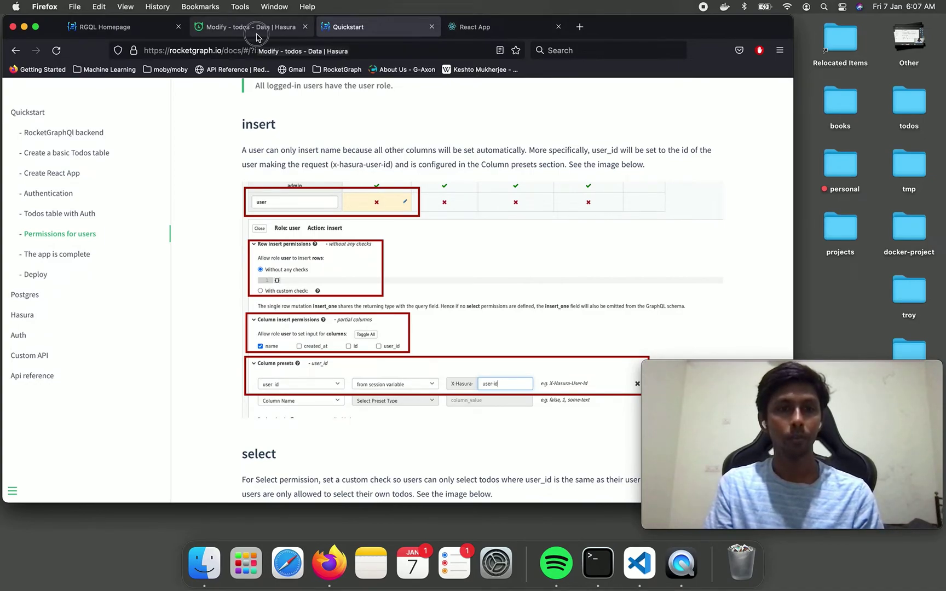
{"action": "left_click", "coordinate": [258, 34]}
{"action": "scroll", "coordinate": [287, 247], "scroll_direction": "up", "scroll_amount": 5}
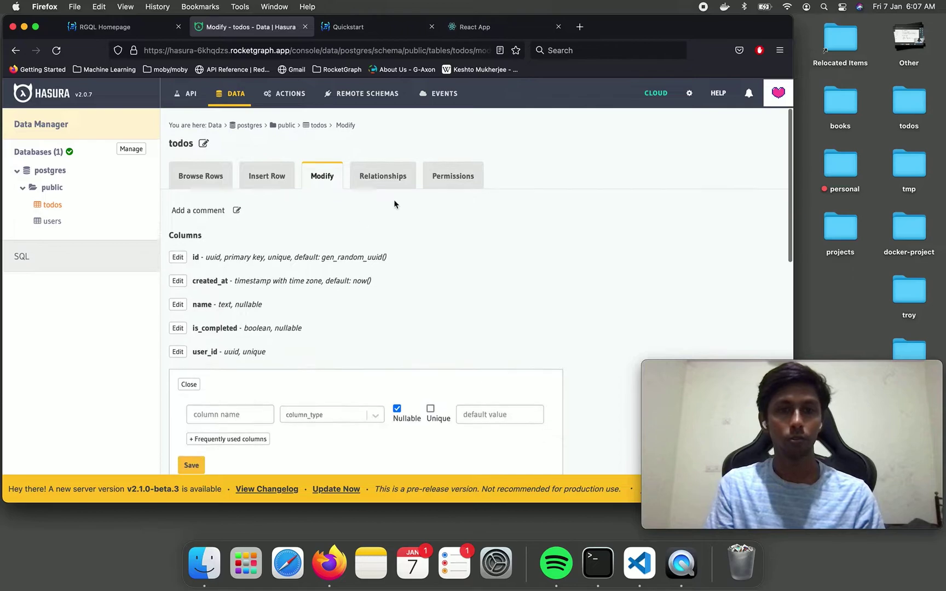
{"action": "left_click", "coordinate": [445, 174]}
{"action": "left_click", "coordinate": [210, 298]}
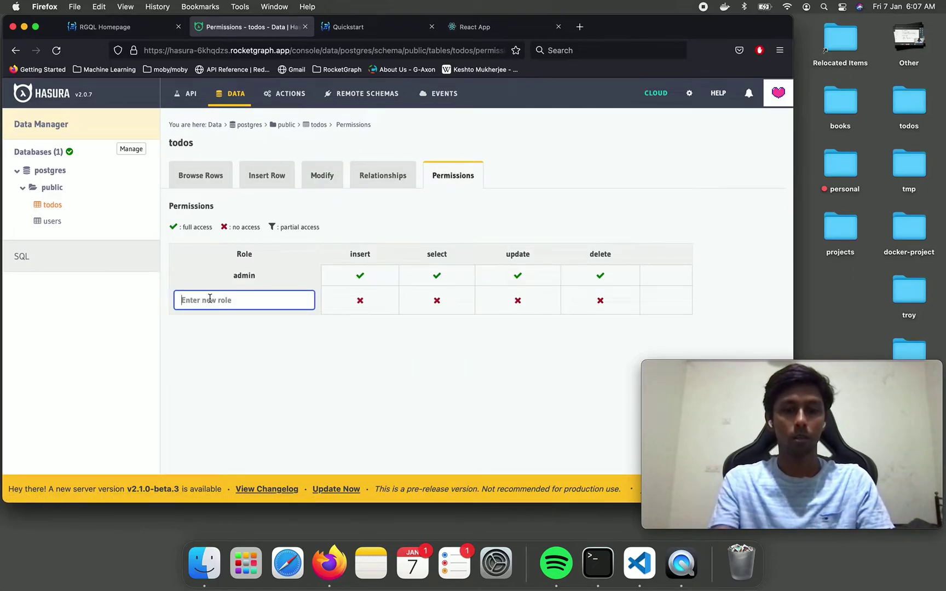
{"action": "left_click", "coordinate": [356, 300]}
Set the user role's insert check to Without any checks and allow all columns.
{"action": "left_click", "coordinate": [349, 29]}
{"action": "scroll", "coordinate": [276, 233], "scroll_direction": "down", "scroll_amount": 2}
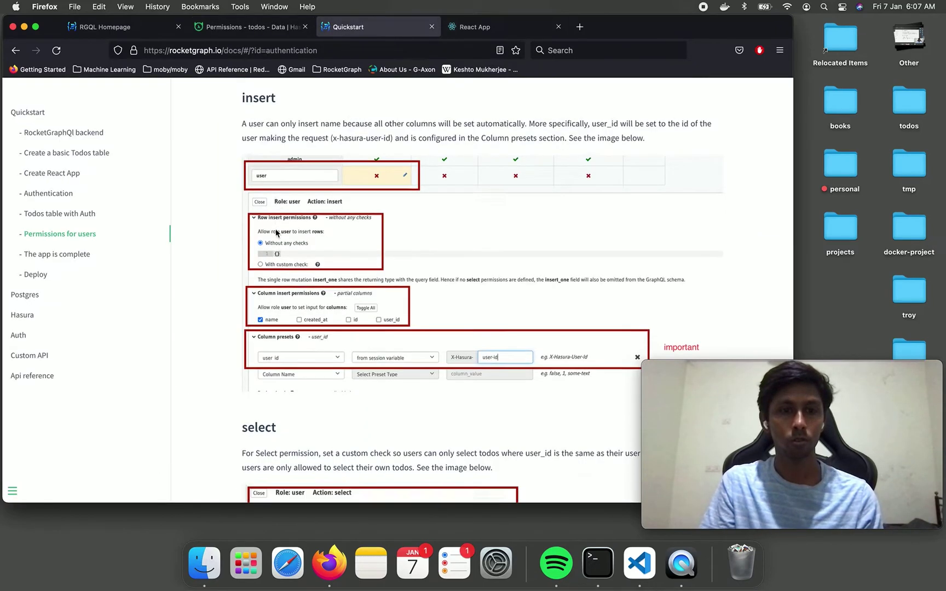
{"action": "scroll", "coordinate": [277, 233], "scroll_direction": "down", "scroll_amount": 1}
{"action": "left_click", "coordinate": [255, 28]}
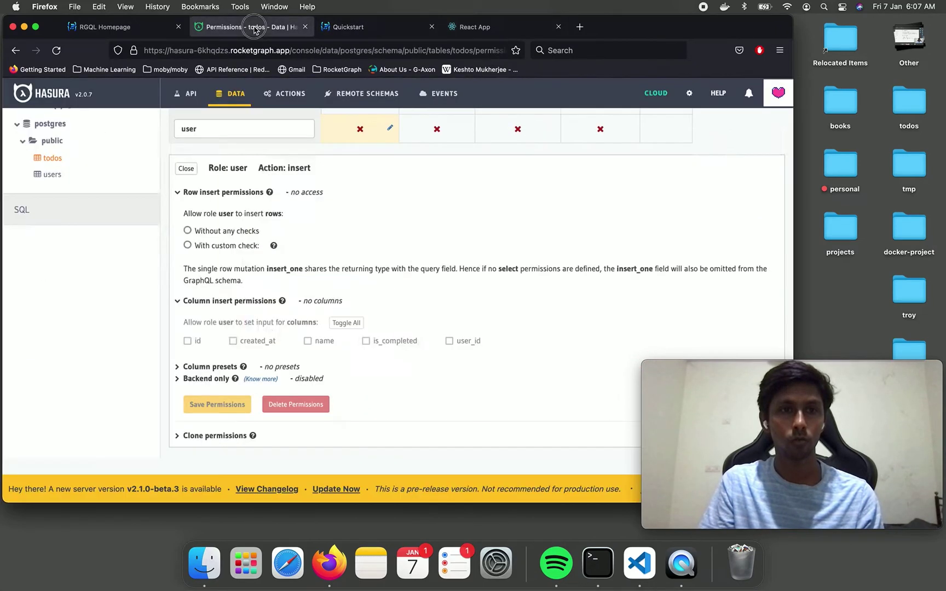
{"action": "left_click", "coordinate": [237, 237]}
{"action": "left_click", "coordinate": [382, 28]}
{"action": "scroll", "coordinate": [347, 223], "scroll_direction": "down", "scroll_amount": 3}
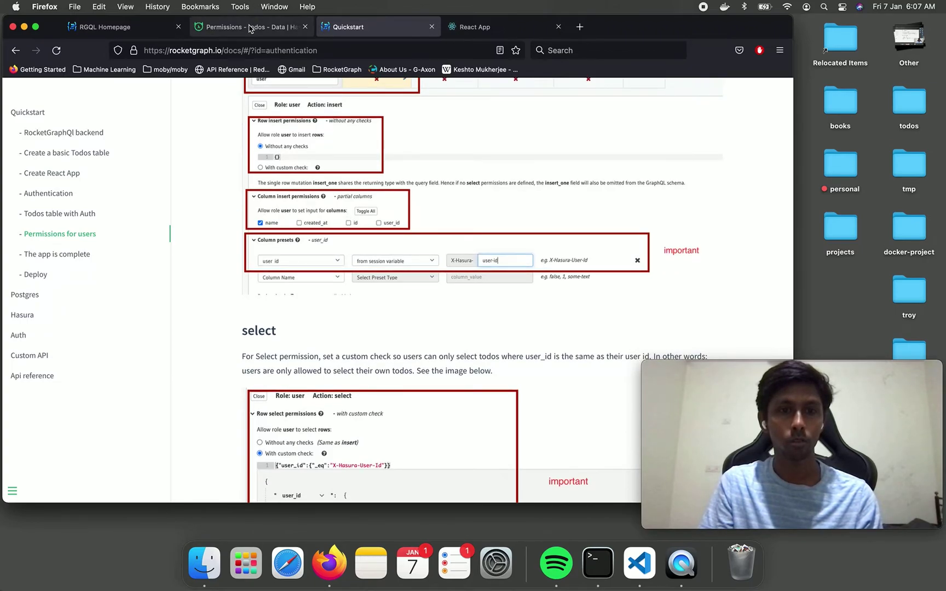
{"action": "left_click", "coordinate": [250, 29]}
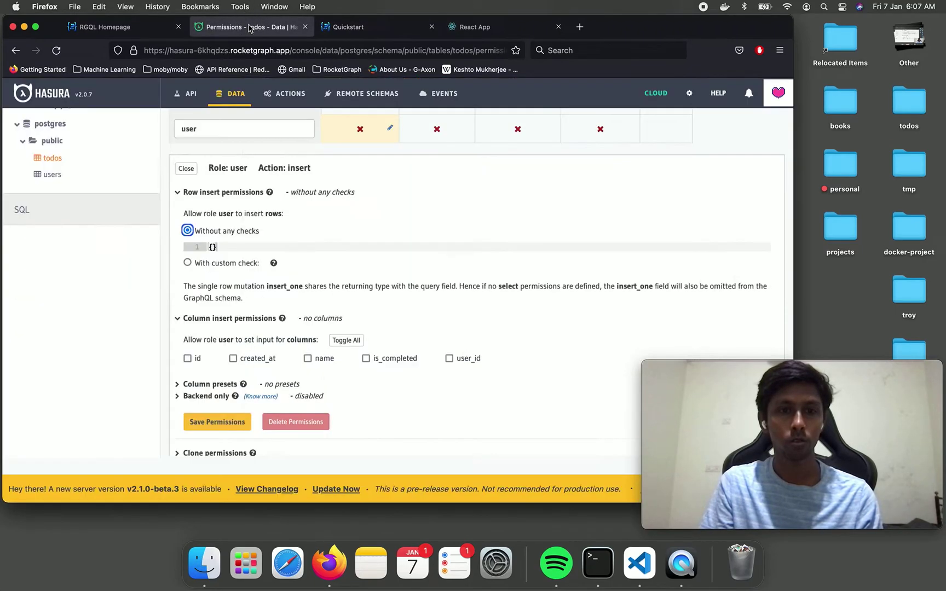
{"action": "left_click", "coordinate": [339, 349]}
{"action": "scroll", "coordinate": [339, 345], "scroll_direction": "down", "scroll_amount": 1}
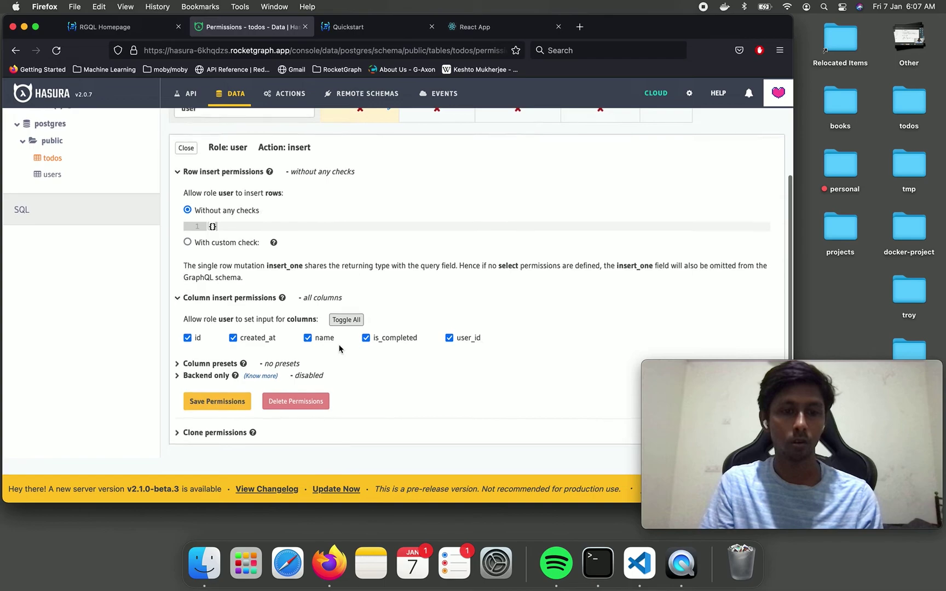
Preset the user_id column from the X-Hasura-User-Id session variable.
{"action": "left_click", "coordinate": [185, 368]}
{"action": "scroll", "coordinate": [184, 367], "scroll_direction": "down", "scroll_amount": 3}
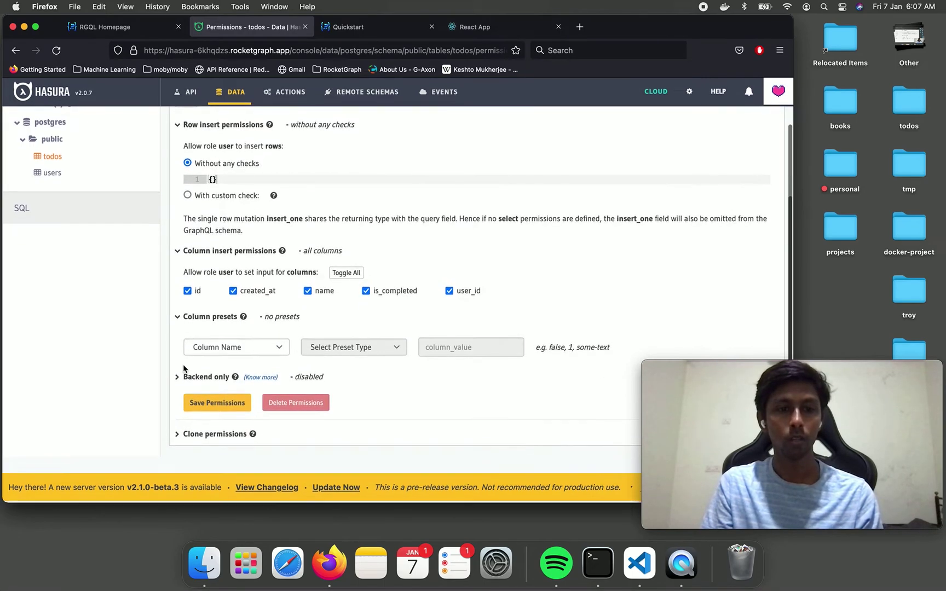
{"action": "left_click", "coordinate": [254, 354]}
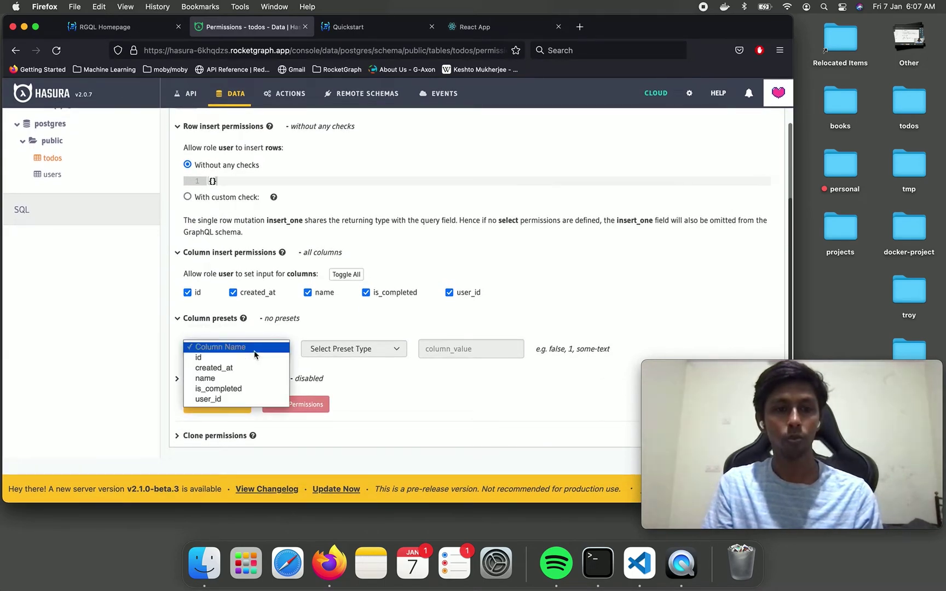
{"action": "left_click", "coordinate": [239, 399]}
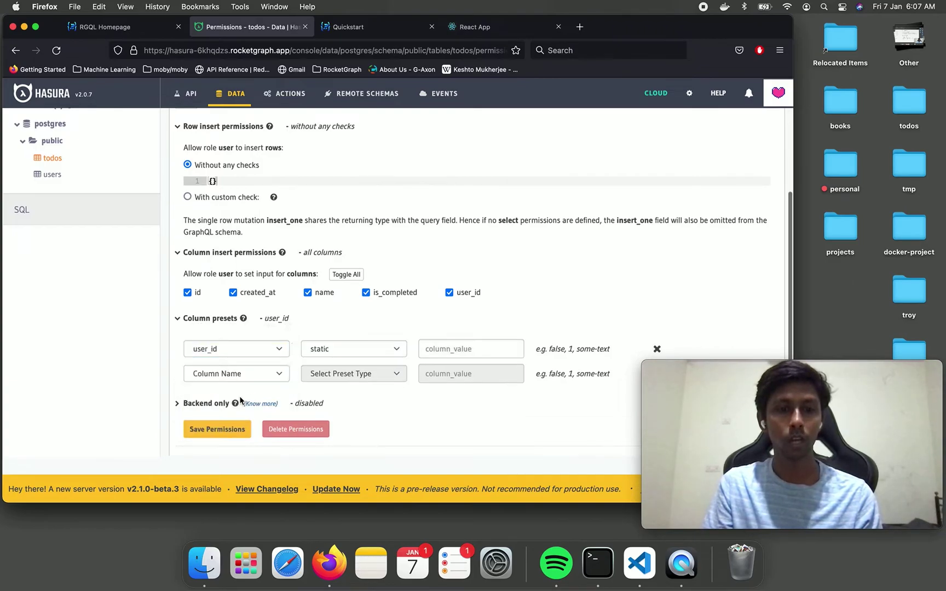
{"action": "left_click", "coordinate": [391, 351]}
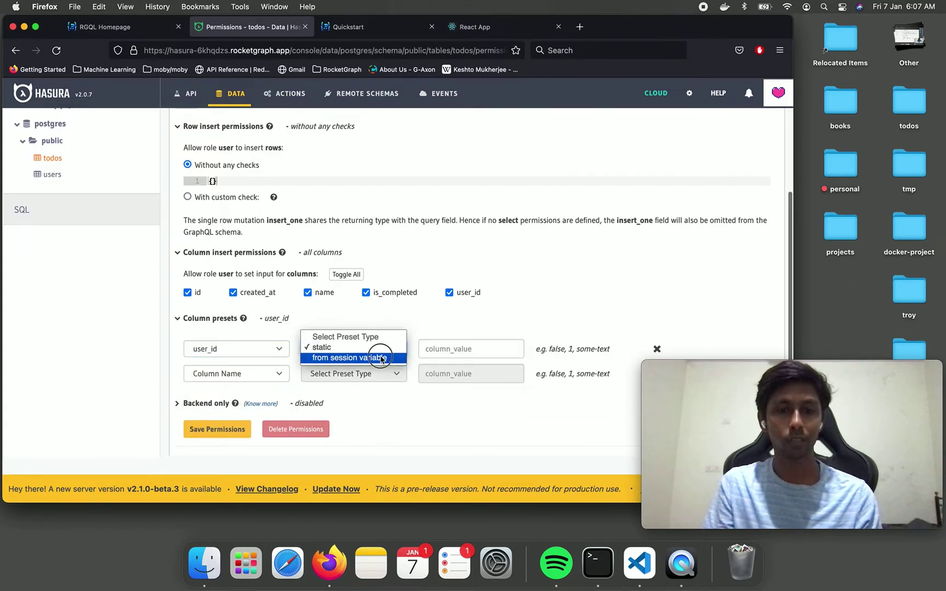
{"action": "left_click", "coordinate": [376, 358]}
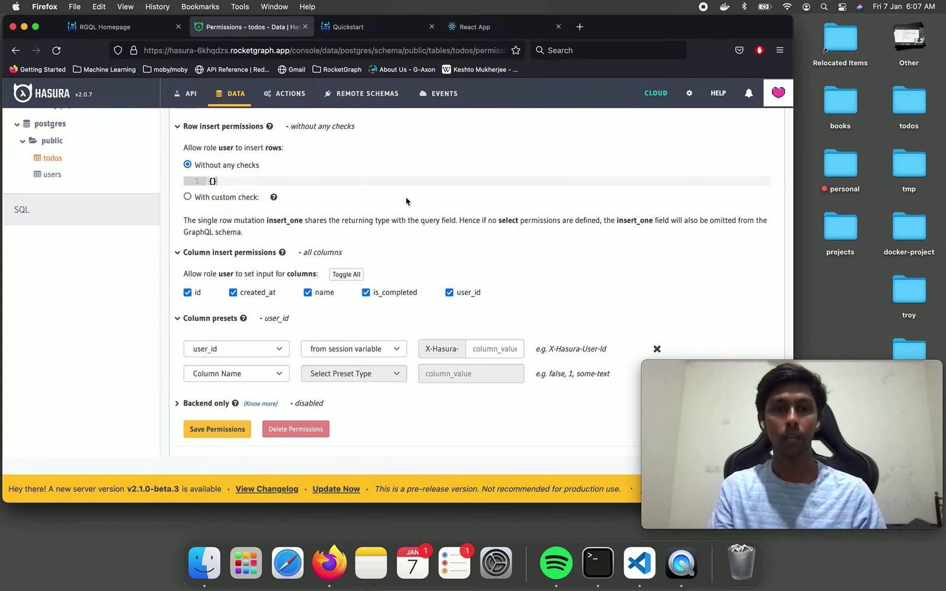
{"action": "left_click", "coordinate": [370, 29]}
{"action": "scroll", "coordinate": [383, 250], "scroll_direction": "down", "scroll_amount": 2}
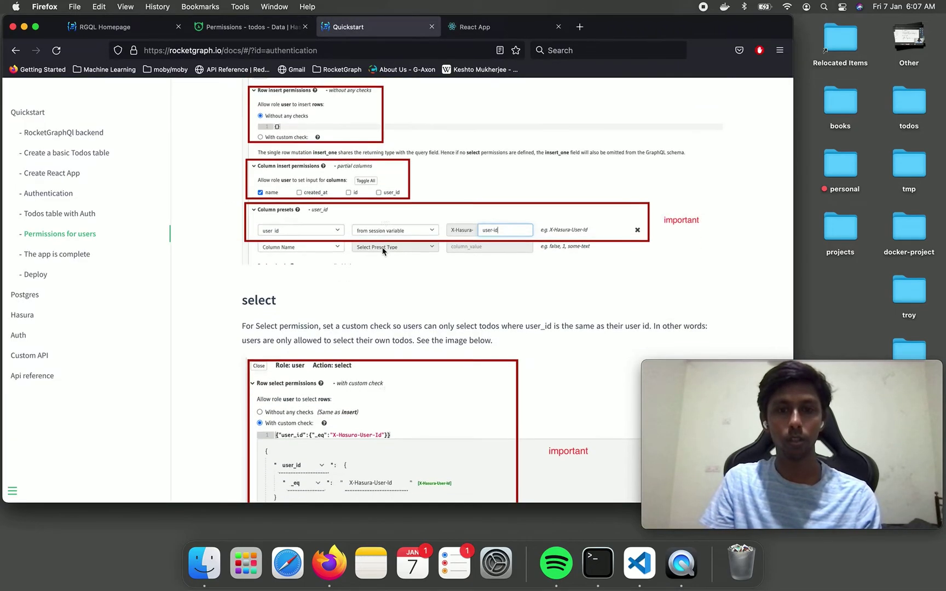
{"action": "left_click", "coordinate": [270, 35]}
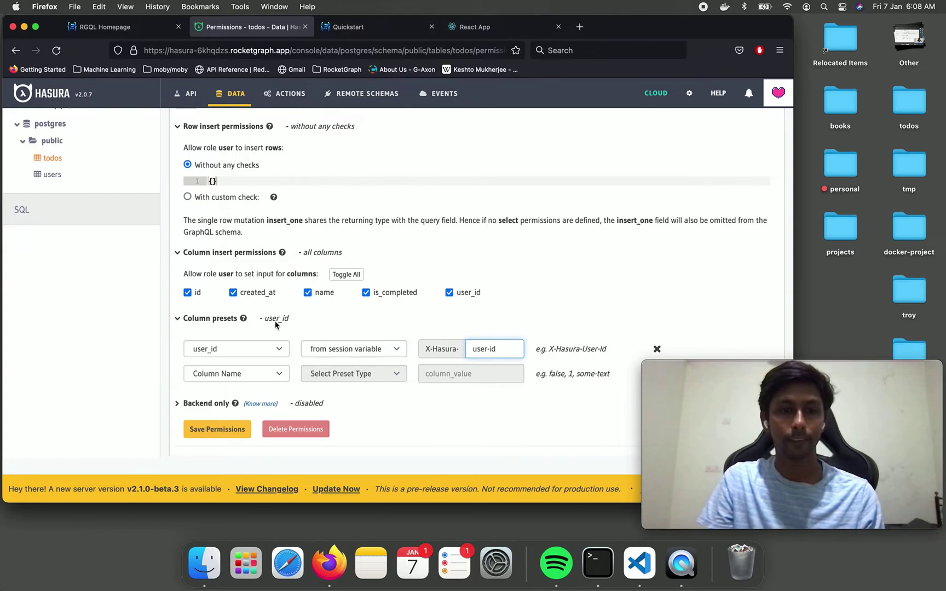
Save the user role's insert permissions on todos.
{"action": "scroll", "coordinate": [239, 399], "scroll_direction": "down", "scroll_amount": 1}
{"action": "left_click", "coordinate": [361, 27]}
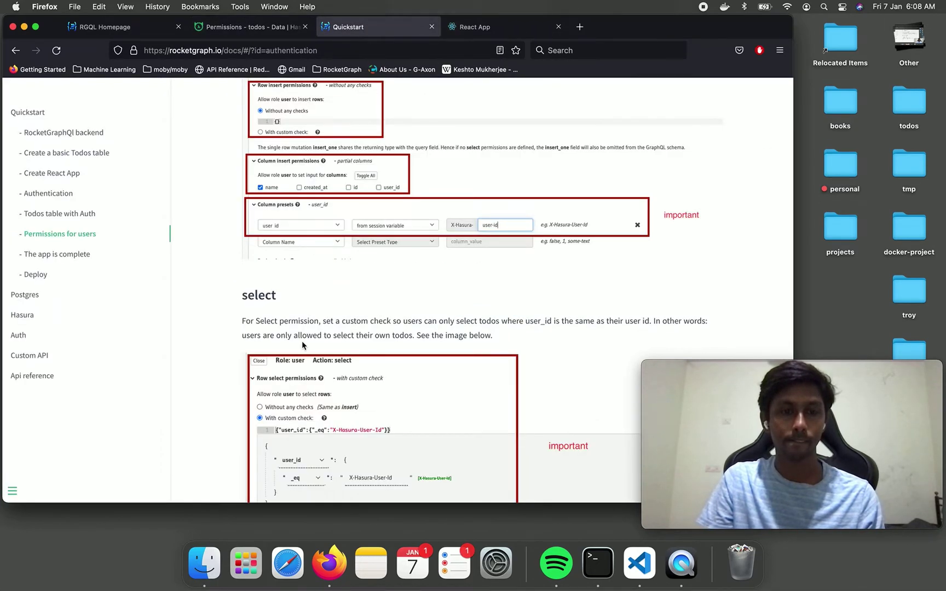
{"action": "scroll", "coordinate": [302, 345], "scroll_direction": "down", "scroll_amount": 3}
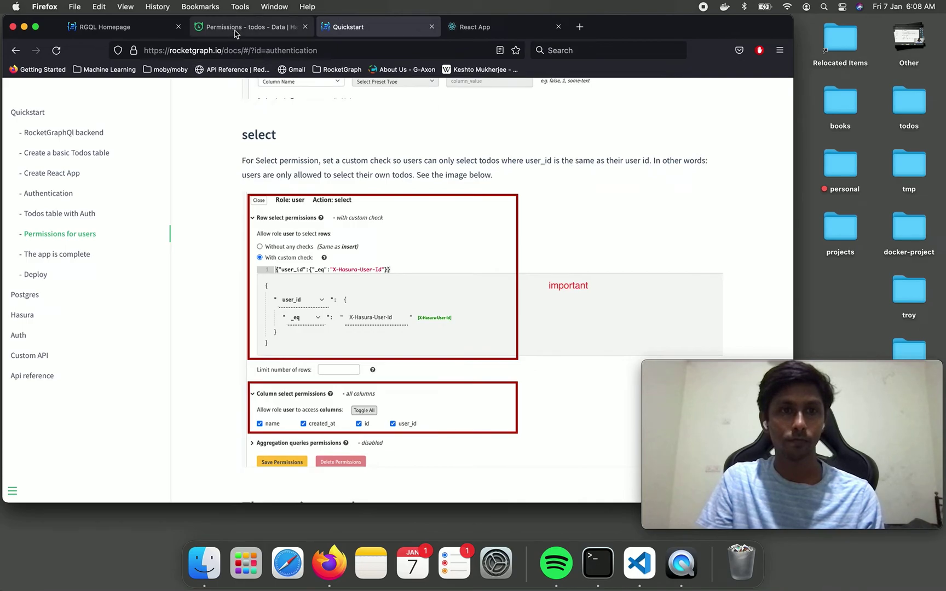
{"action": "left_click", "coordinate": [241, 27]}
{"action": "left_click", "coordinate": [217, 405]}
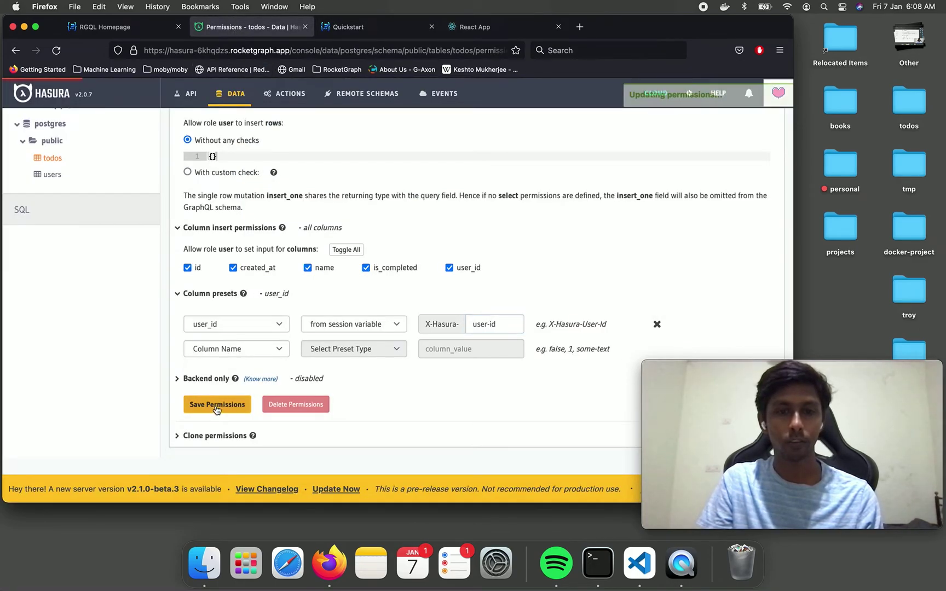
{"action": "left_click", "coordinate": [422, 260]}
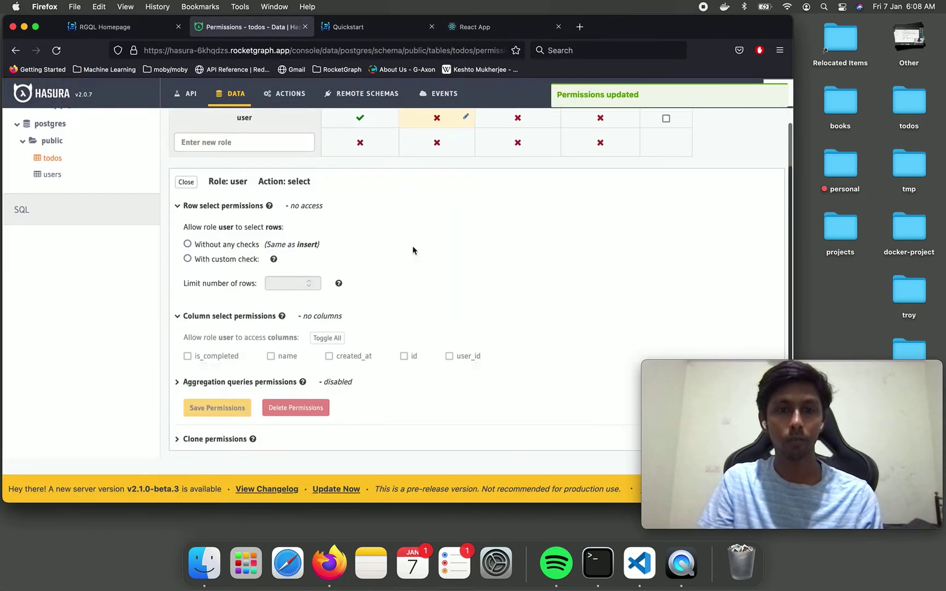
Following the docs' select example, choose a custom check for the user role's row access.
{"action": "left_click", "coordinate": [362, 27]}
{"action": "scroll", "coordinate": [261, 407], "scroll_direction": "down", "scroll_amount": 2}
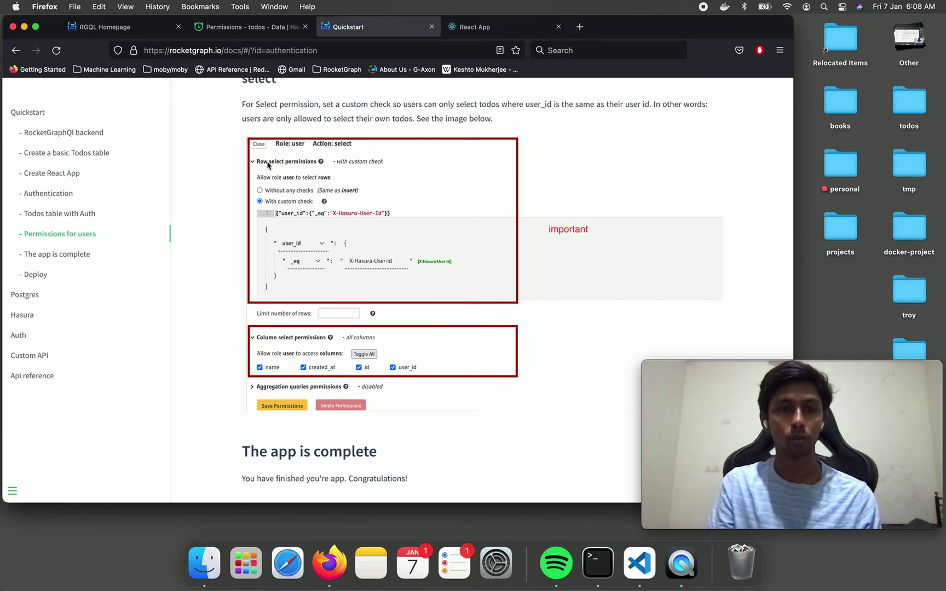
{"action": "left_click", "coordinate": [243, 28]}
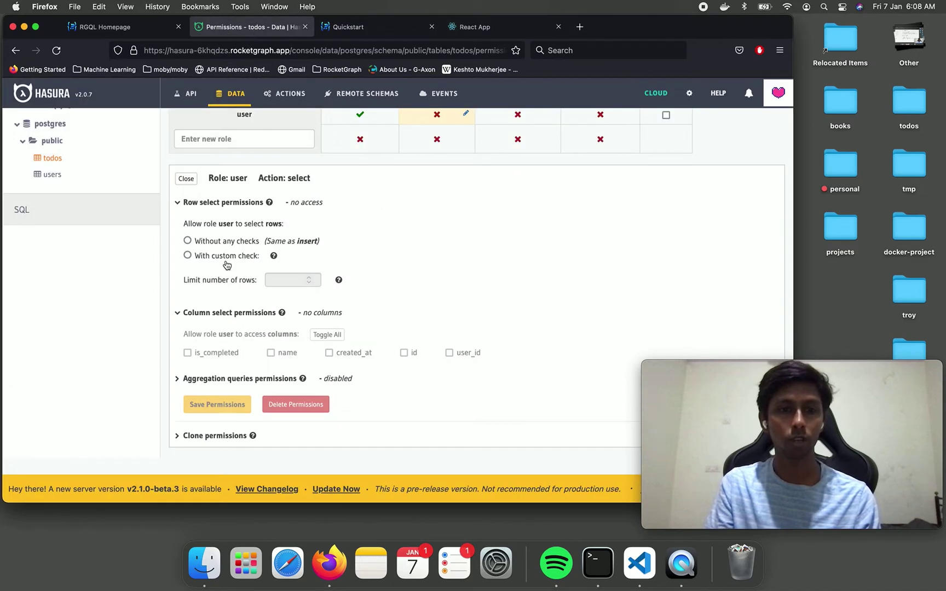
{"action": "left_click", "coordinate": [226, 264]}
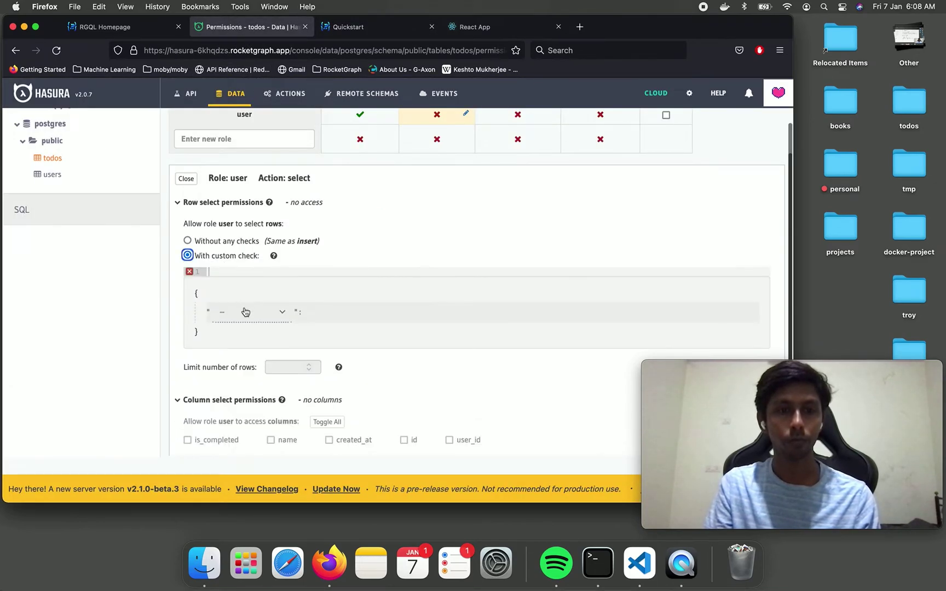
{"action": "left_click", "coordinate": [345, 27]}
{"action": "left_click", "coordinate": [242, 28]}
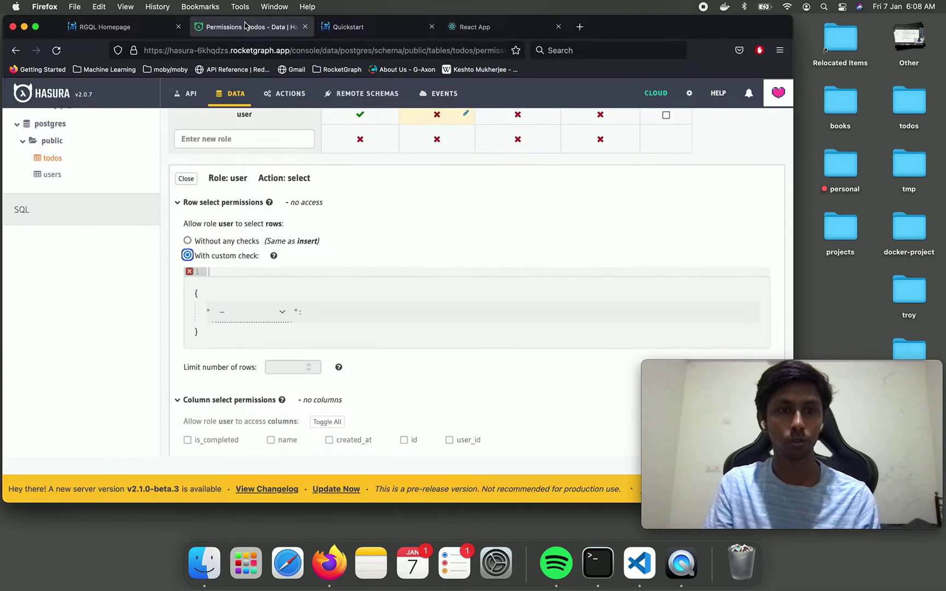
Set the row check to user_id _eq X-Hasura-User-Id and save the select permissions.
{"action": "left_click", "coordinate": [256, 322]}
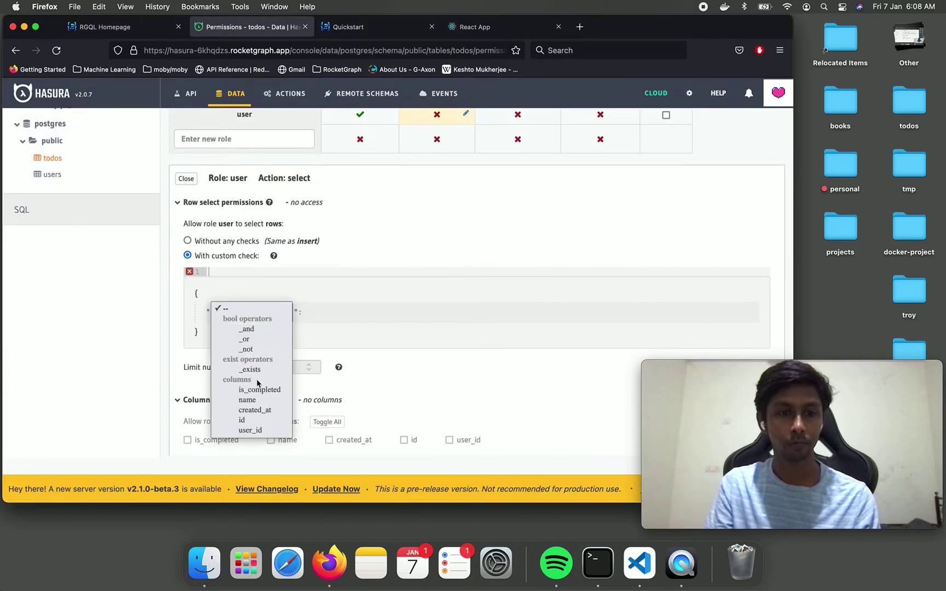
{"action": "left_click", "coordinate": [250, 430]}
{"action": "left_click", "coordinate": [253, 337]}
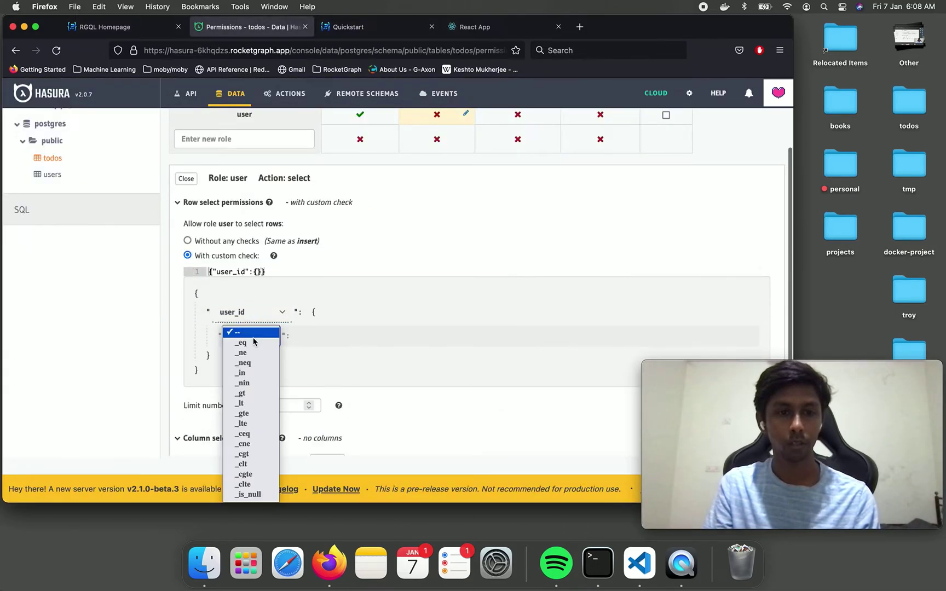
{"action": "left_click", "coordinate": [246, 342]}
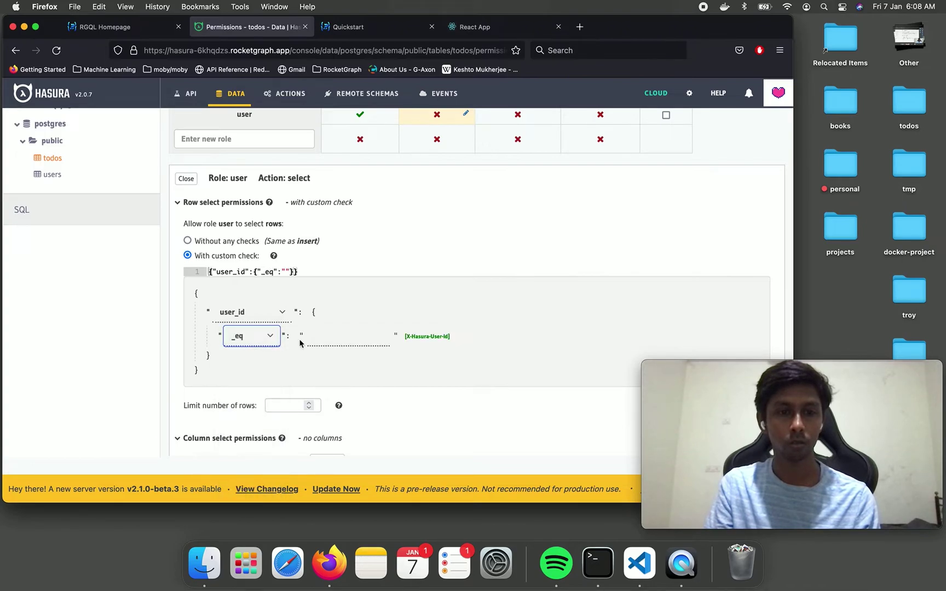
{"action": "left_click", "coordinate": [421, 337]}
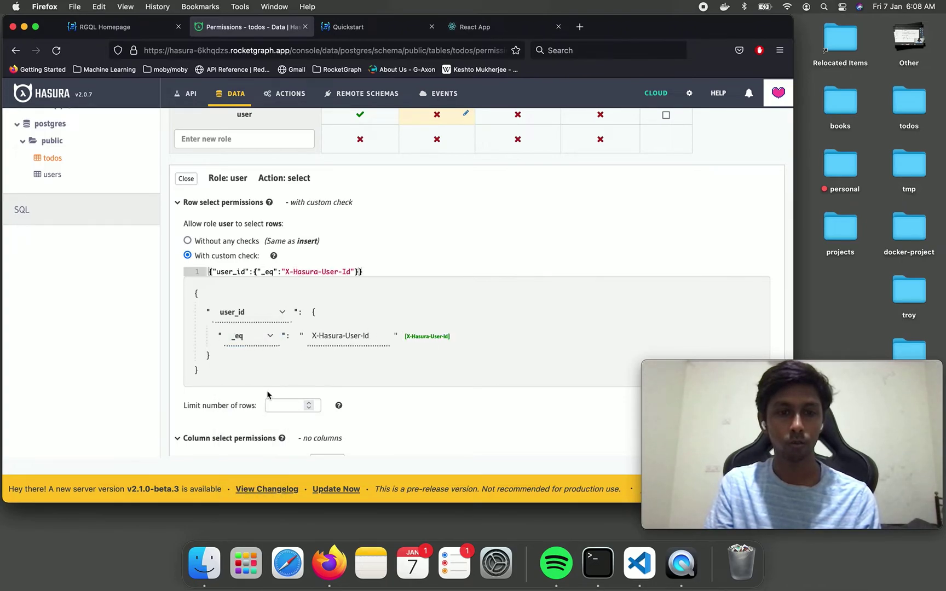
{"action": "scroll", "coordinate": [268, 394], "scroll_direction": "down", "scroll_amount": 5}
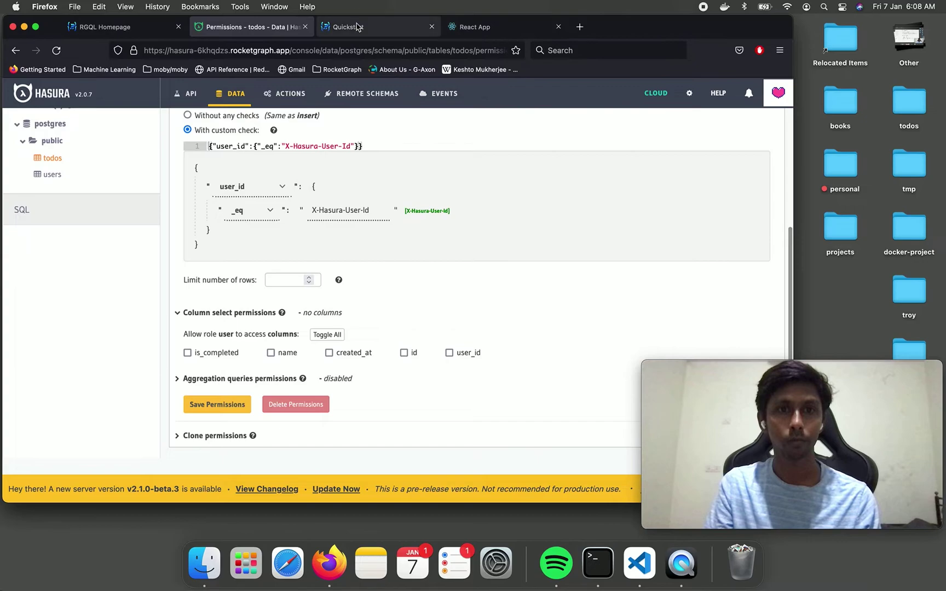
{"action": "left_click", "coordinate": [356, 27]}
{"action": "left_click", "coordinate": [230, 28]}
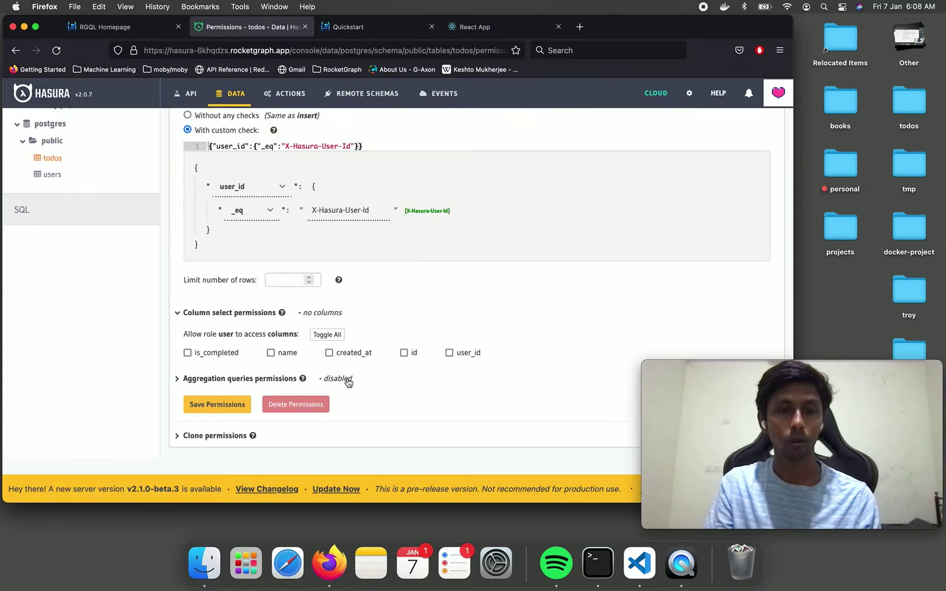
{"action": "left_click", "coordinate": [245, 406]}
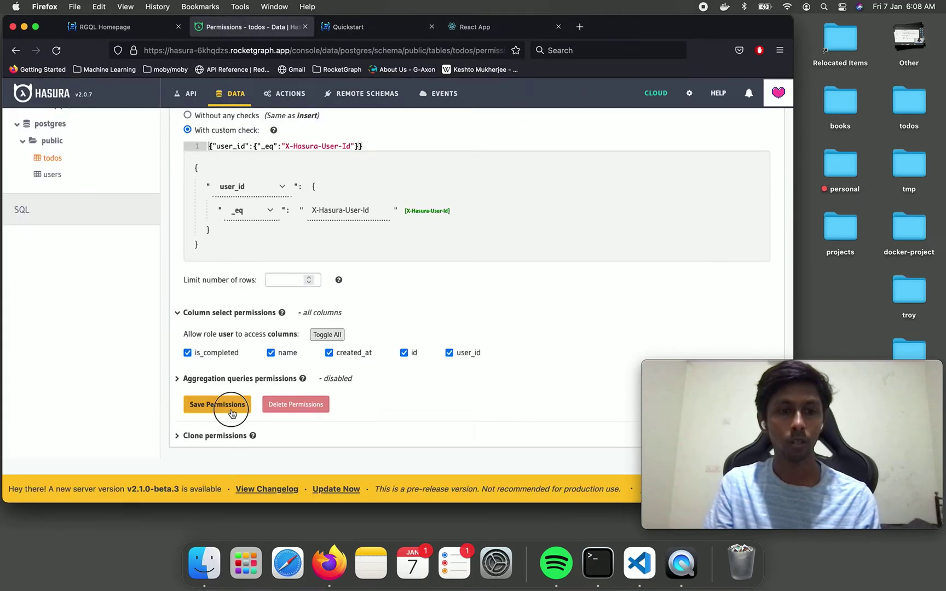
{"action": "left_click", "coordinate": [383, 28]}
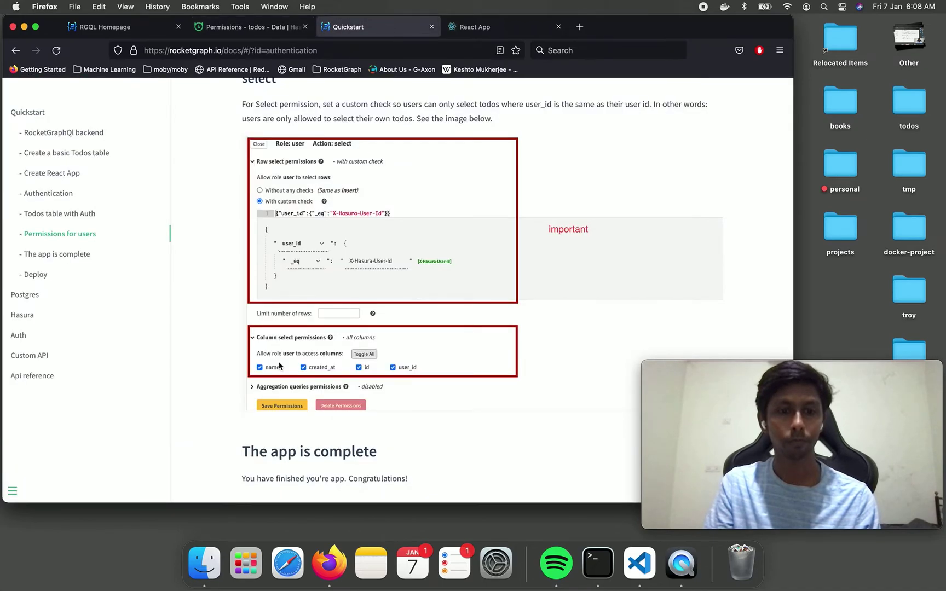
Review the /login, /signup and / routes in the app's src/index.js in VS Code.
{"action": "scroll", "coordinate": [279, 365], "scroll_direction": "down", "scroll_amount": 2}
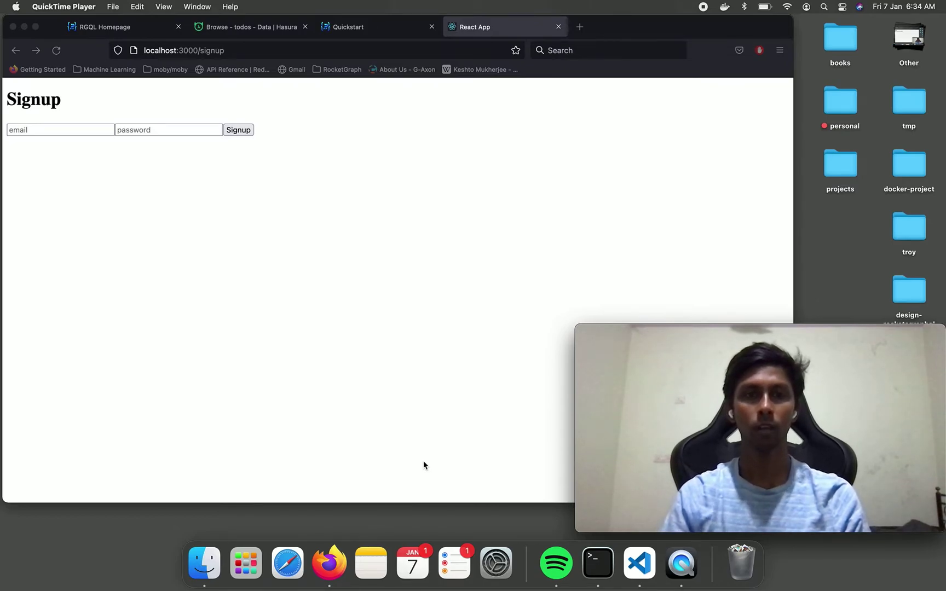
{"action": "key", "text": "ctrl+Right"}
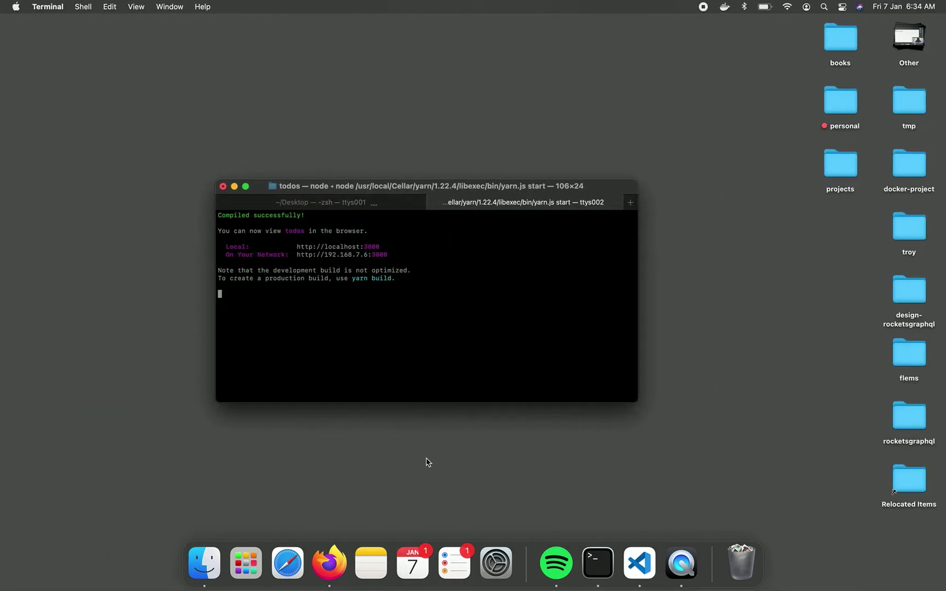
{"action": "key", "text": "ctrl+Right"}
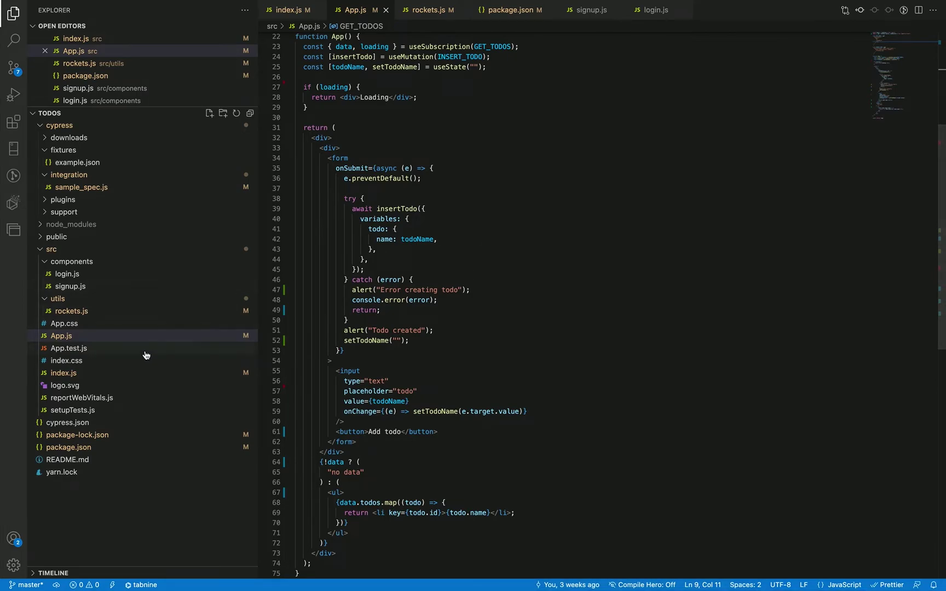
{"action": "left_click", "coordinate": [121, 373]}
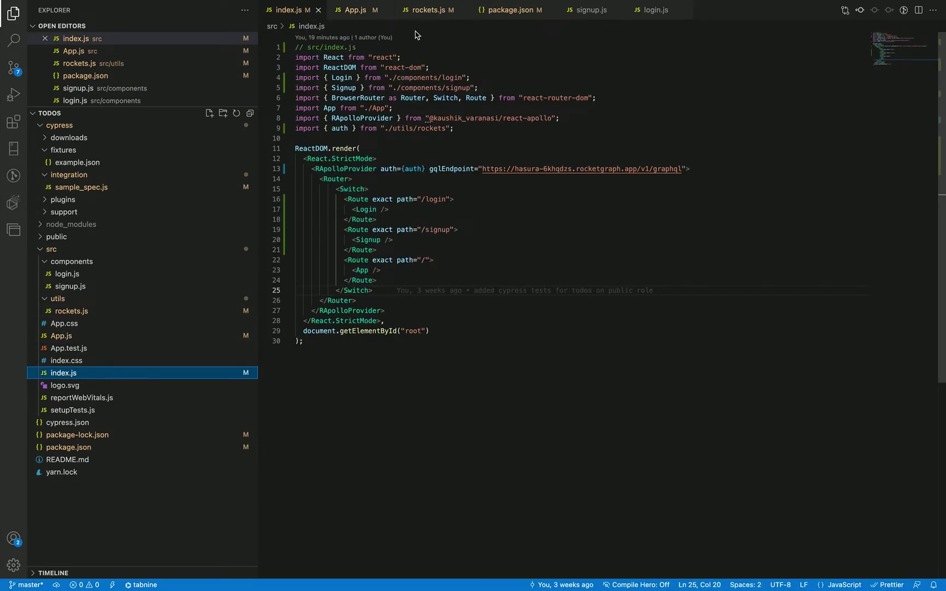
{"action": "double_click", "coordinate": [441, 78]}
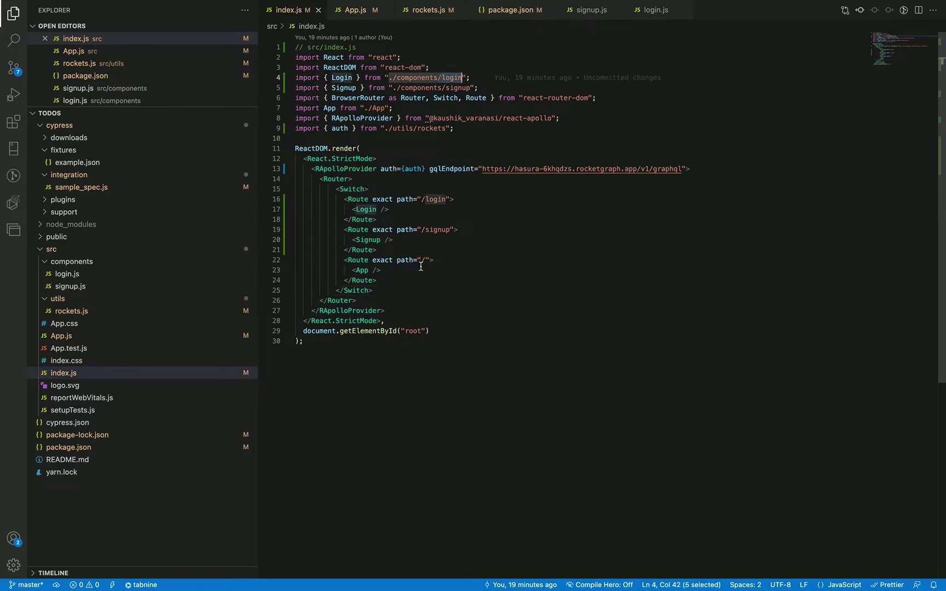
{"action": "left_click_drag", "start_coordinate": [386, 278], "coordinate": [243, 211]}
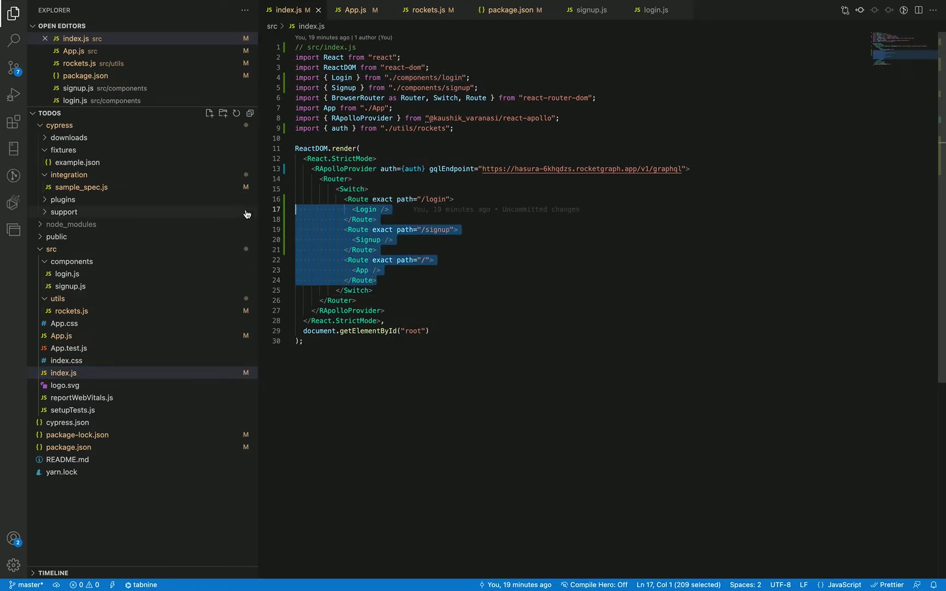
{"action": "key", "text": "ctrl+Left"}
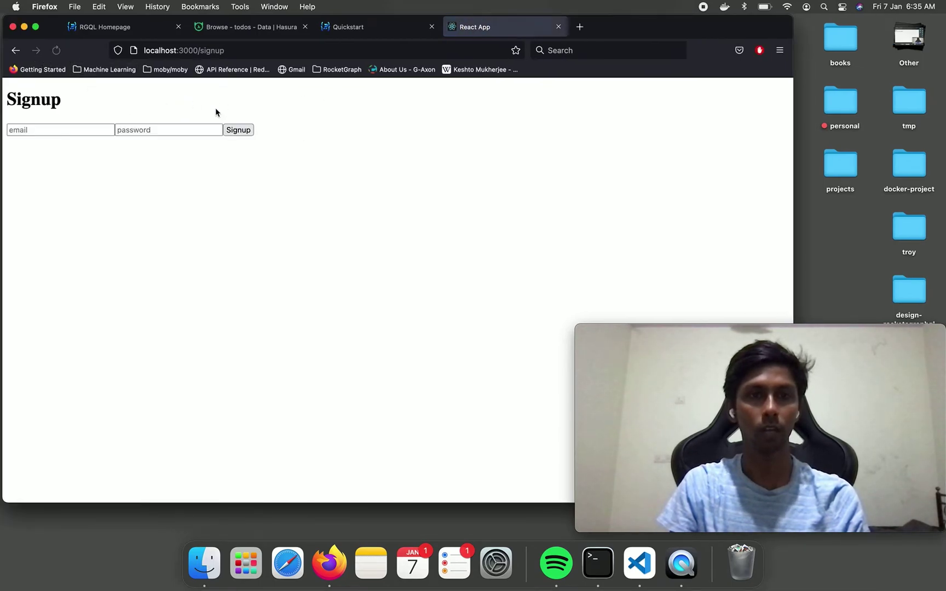
Sign up with an email and password, decline saving the login, and type a todo 'todo'.
{"action": "left_click", "coordinate": [71, 130]}
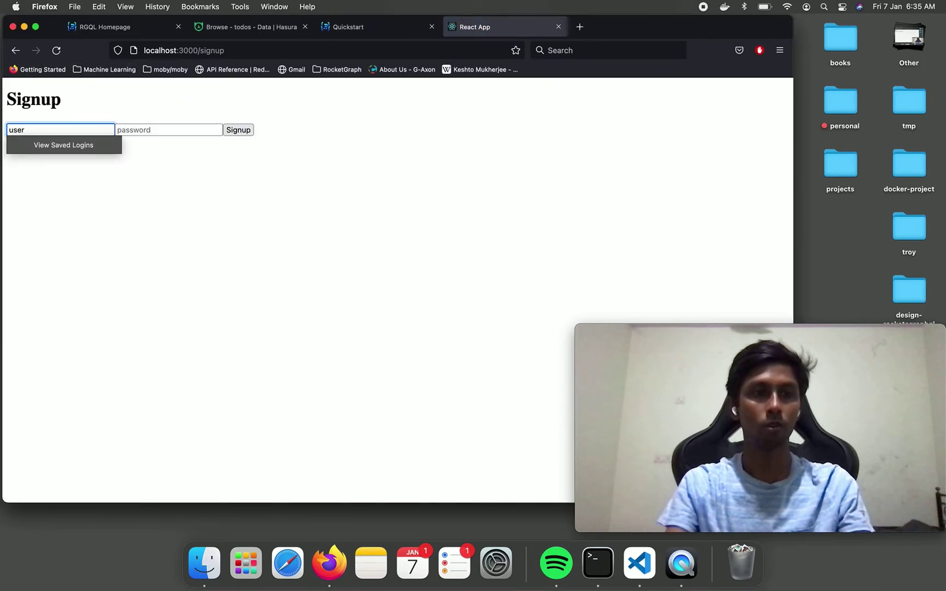
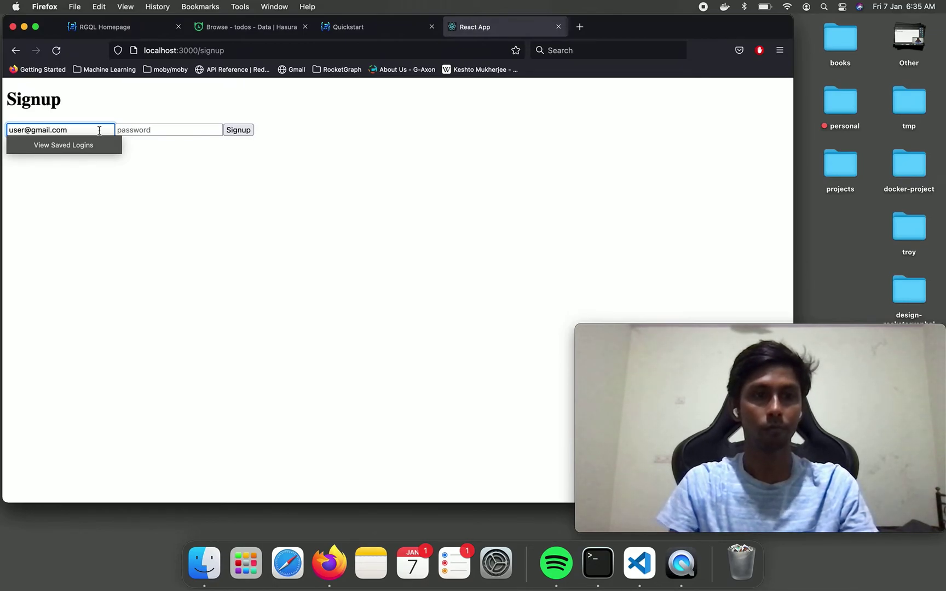
{"action": "left_click", "coordinate": [165, 132]}
{"action": "type", "text": "p"}
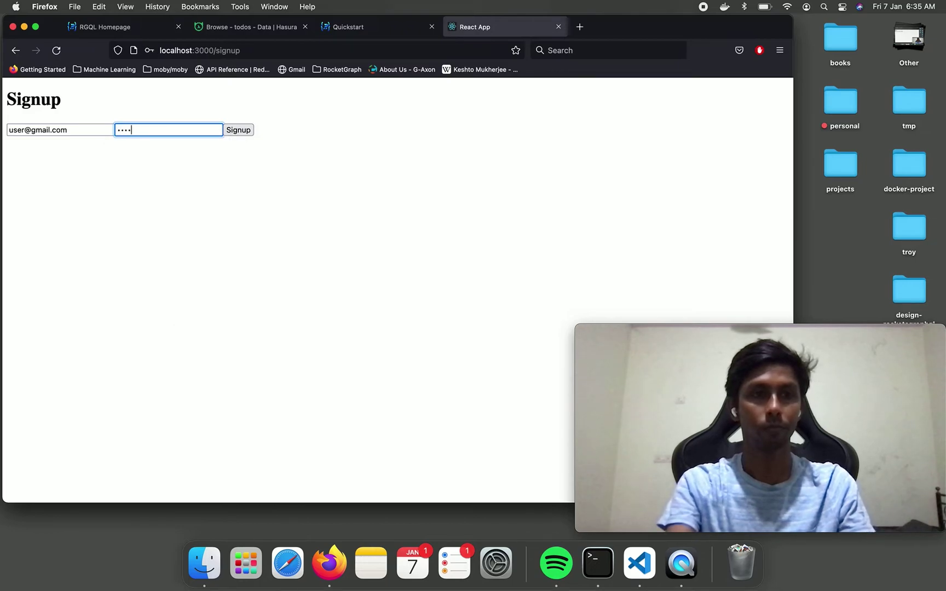
{"action": "left_click", "coordinate": [248, 131]}
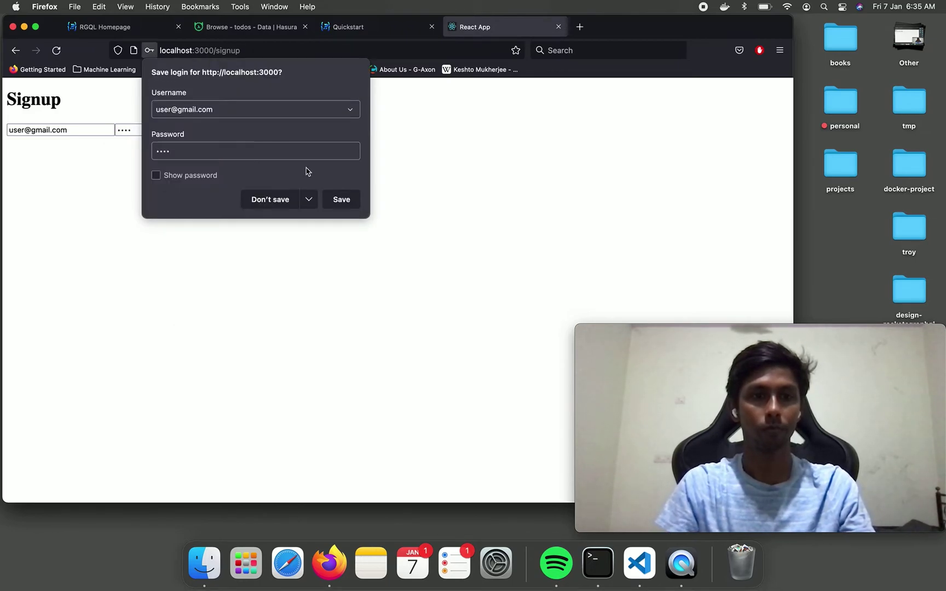
{"action": "left_click", "coordinate": [271, 199]}
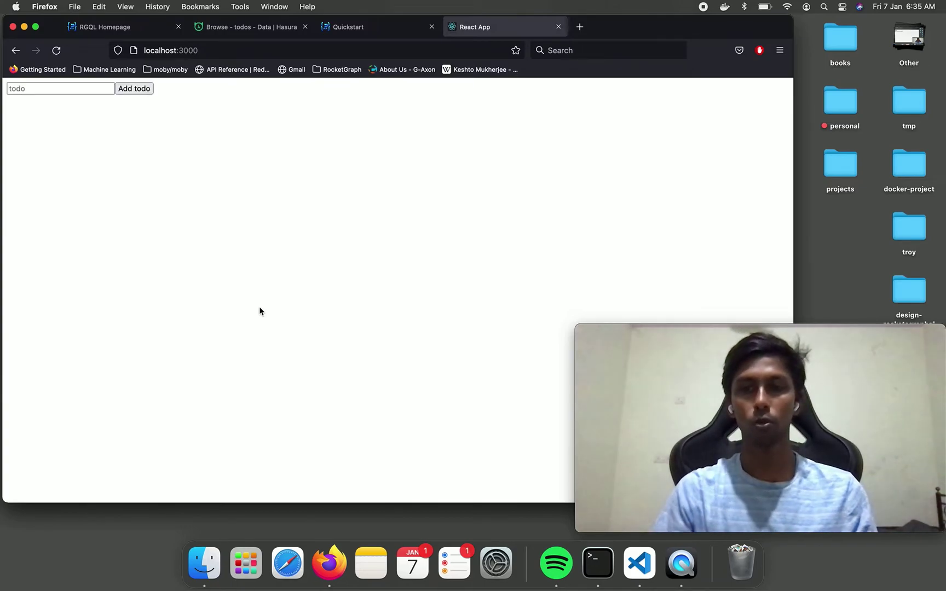
{"action": "left_click", "coordinate": [58, 87]}
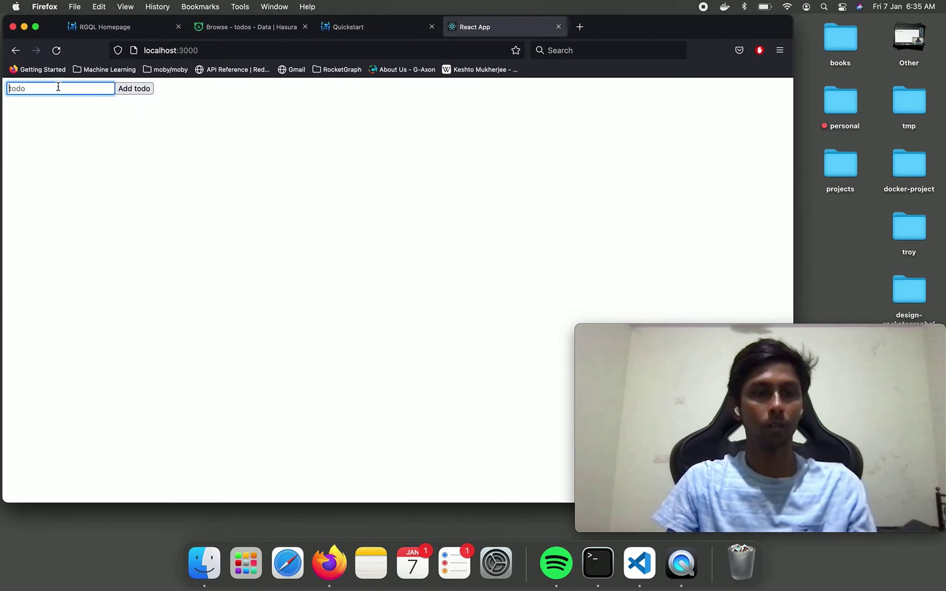
{"action": "type", "text": "todo"}
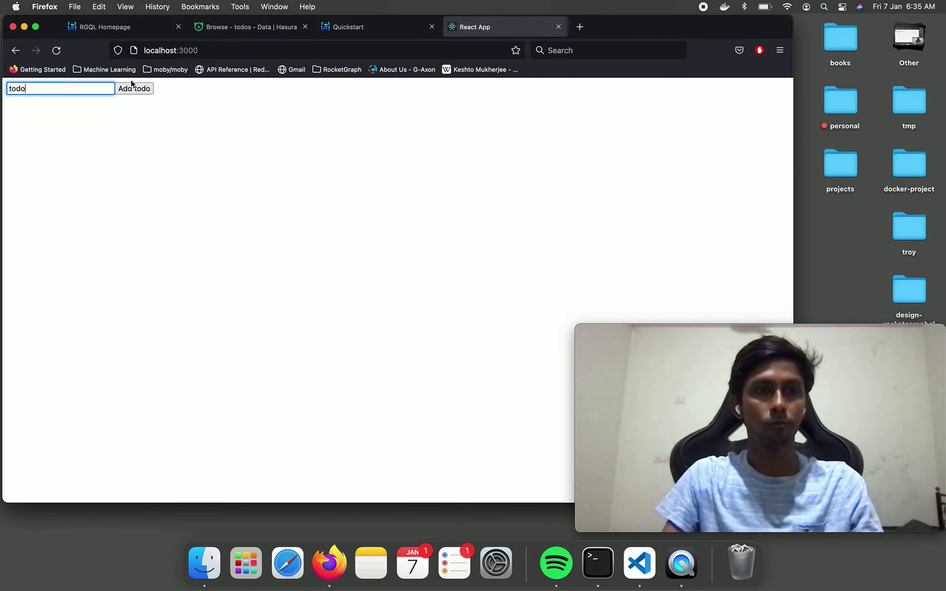
Attempt adding 'todo', dismiss the creation error, check Hasura, and reload the app.
{"action": "left_click", "coordinate": [132, 88]}
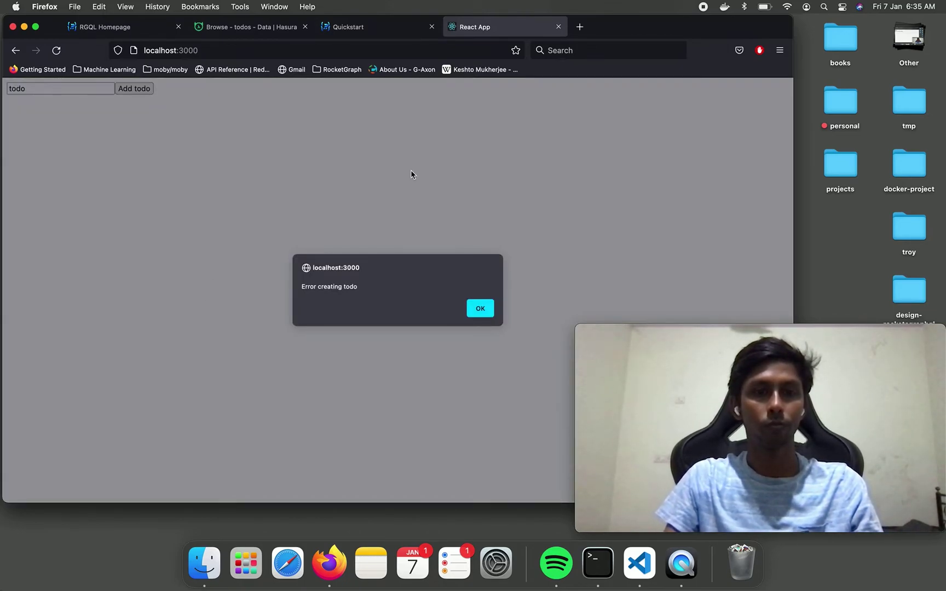
{"action": "left_click", "coordinate": [478, 309]}
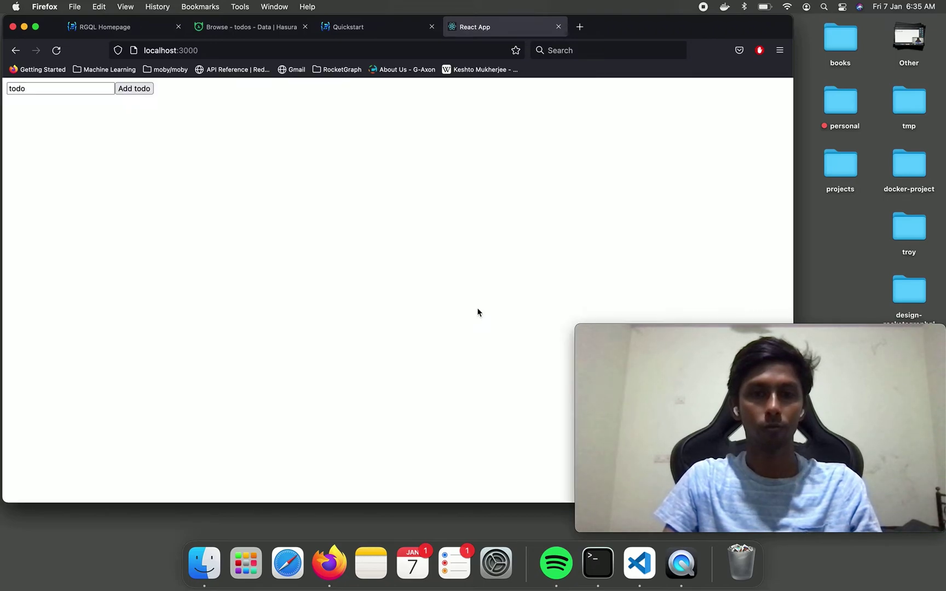
{"action": "left_click", "coordinate": [261, 30]}
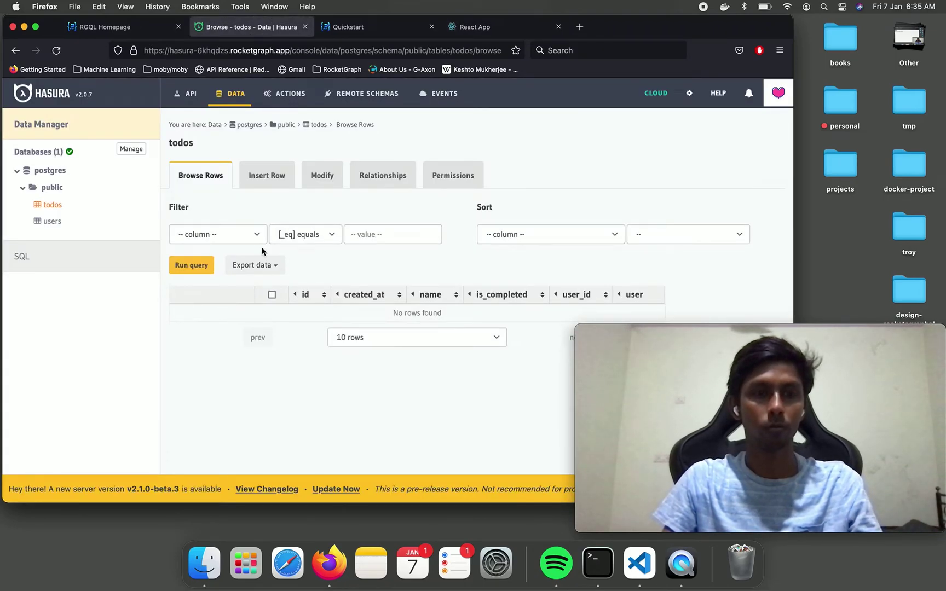
{"action": "left_click", "coordinate": [470, 28]}
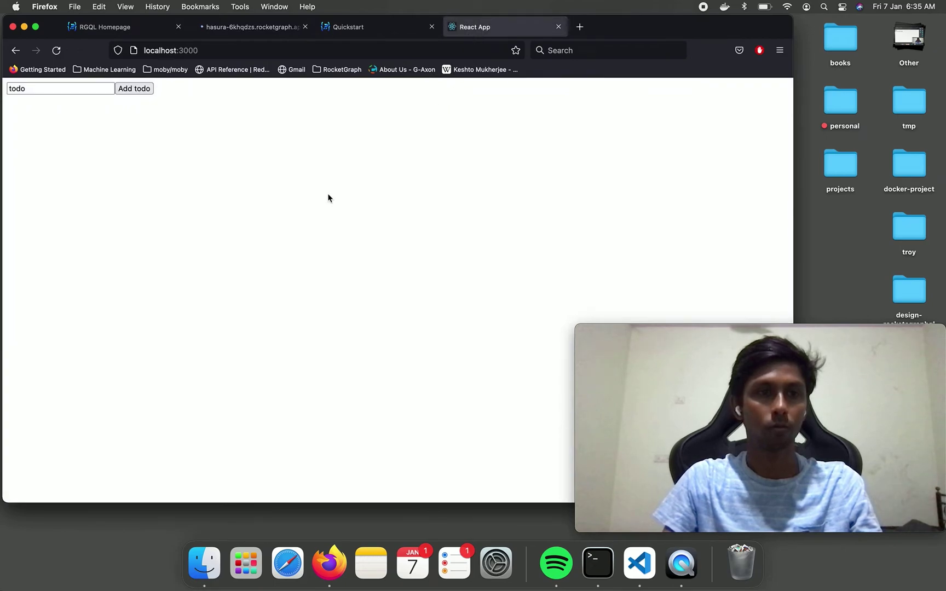
{"action": "key", "text": "super+r"}
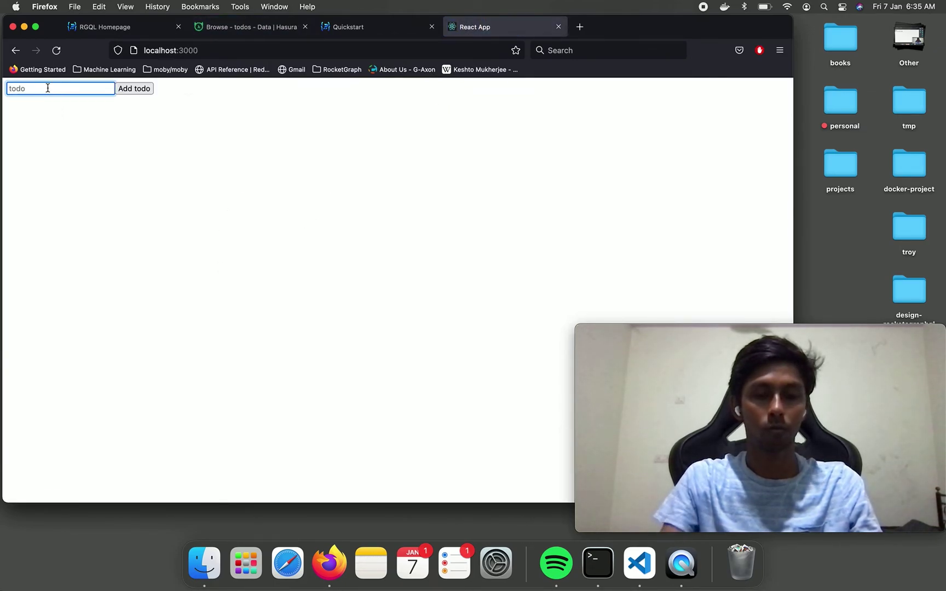
Add the todos 'todo' and 'another', confirming each Todo created alert.
{"action": "type", "text": "todo"}
{"action": "left_click", "coordinate": [127, 90]}
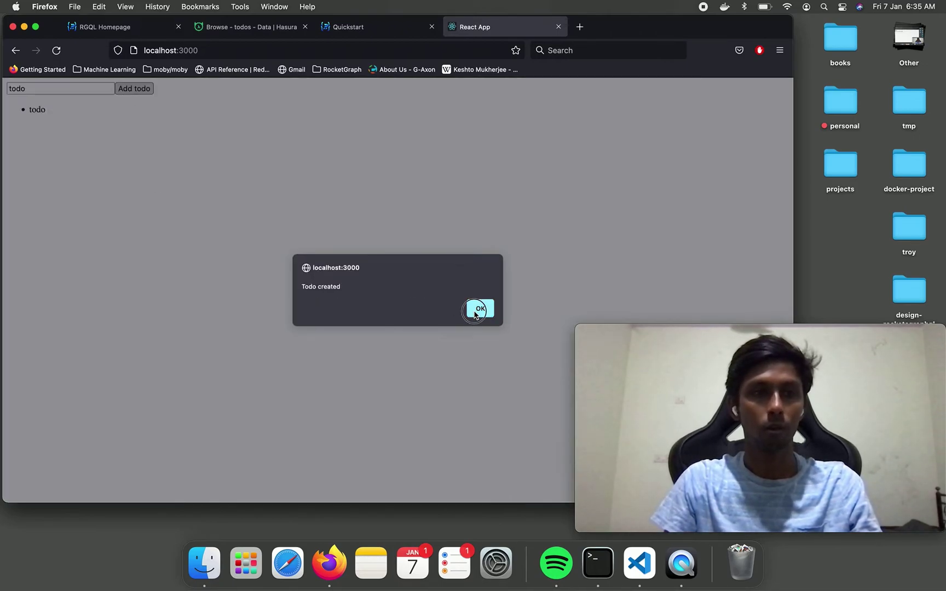
{"action": "left_click", "coordinate": [480, 308]}
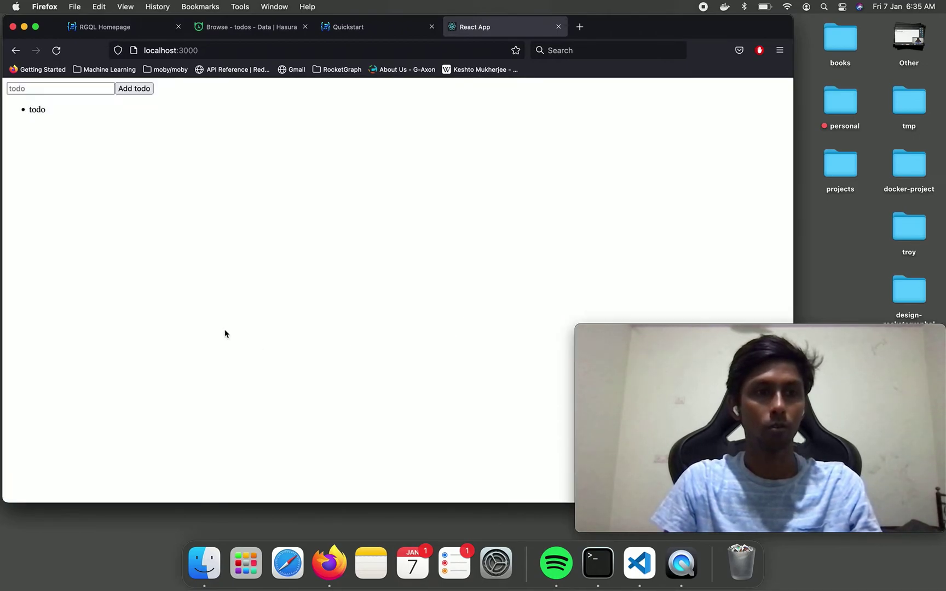
{"action": "left_click", "coordinate": [78, 92]}
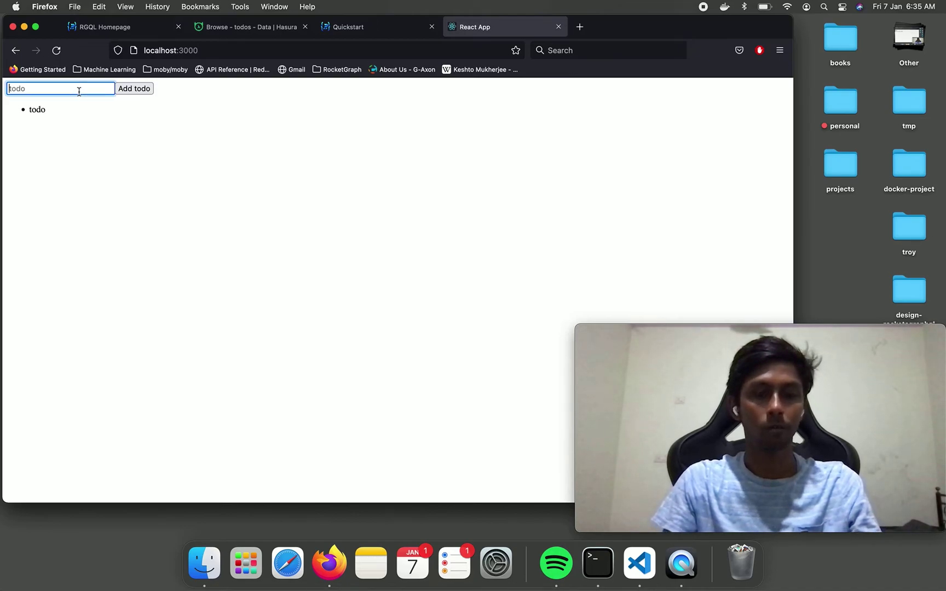
{"action": "type", "text": "another"}
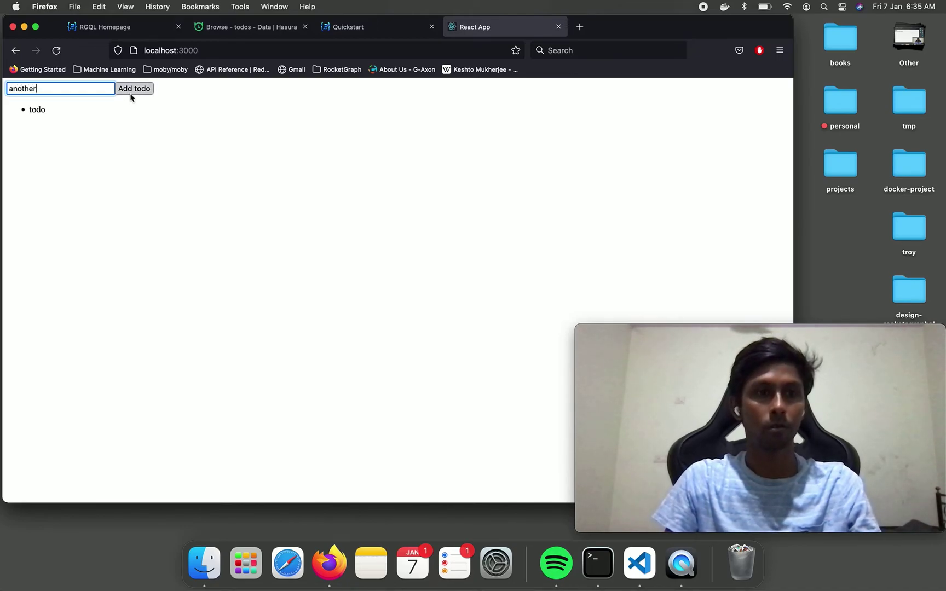
{"action": "left_click", "coordinate": [131, 90]}
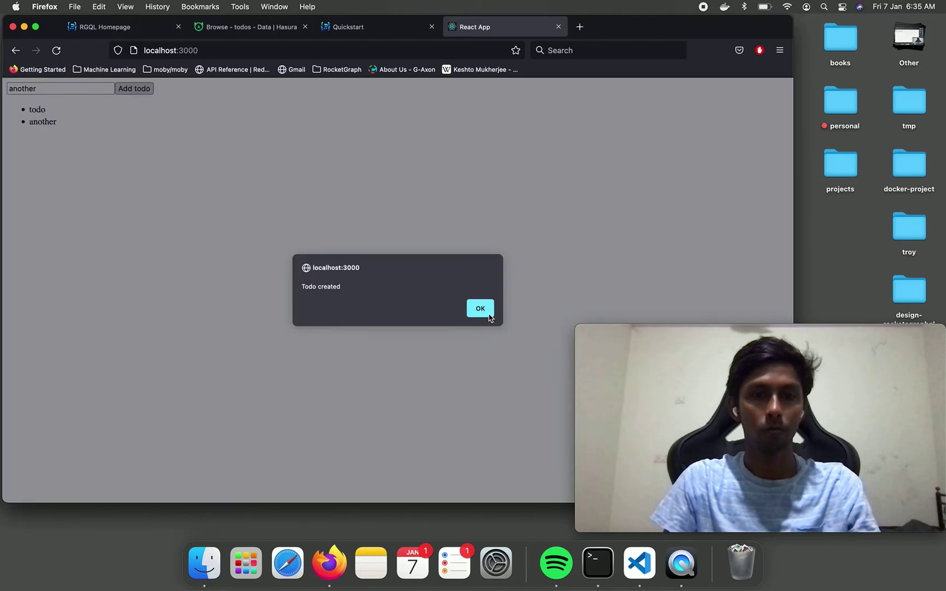
{"action": "left_click", "coordinate": [480, 310]}
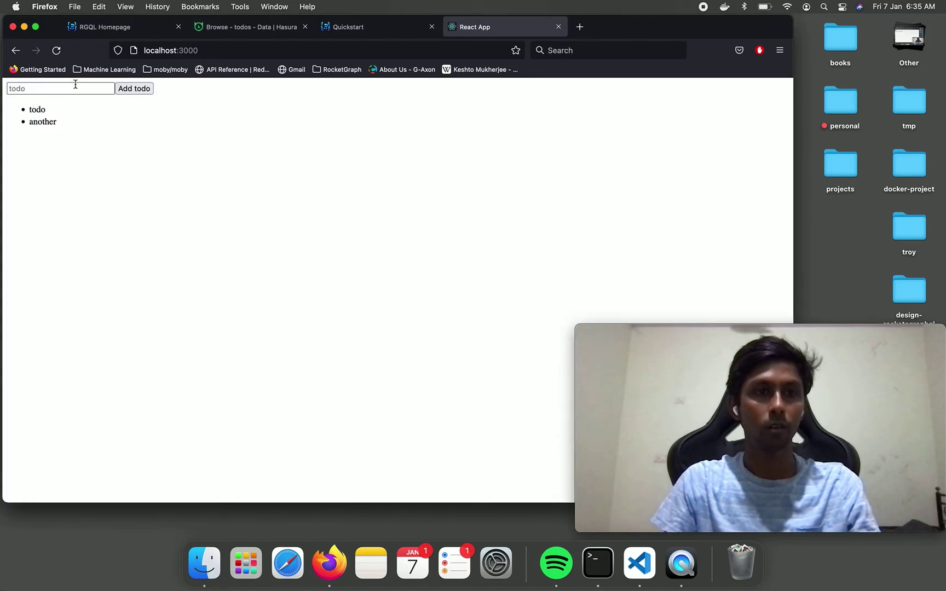
{"action": "left_click", "coordinate": [217, 50]}
{"action": "left_click", "coordinate": [217, 50]}
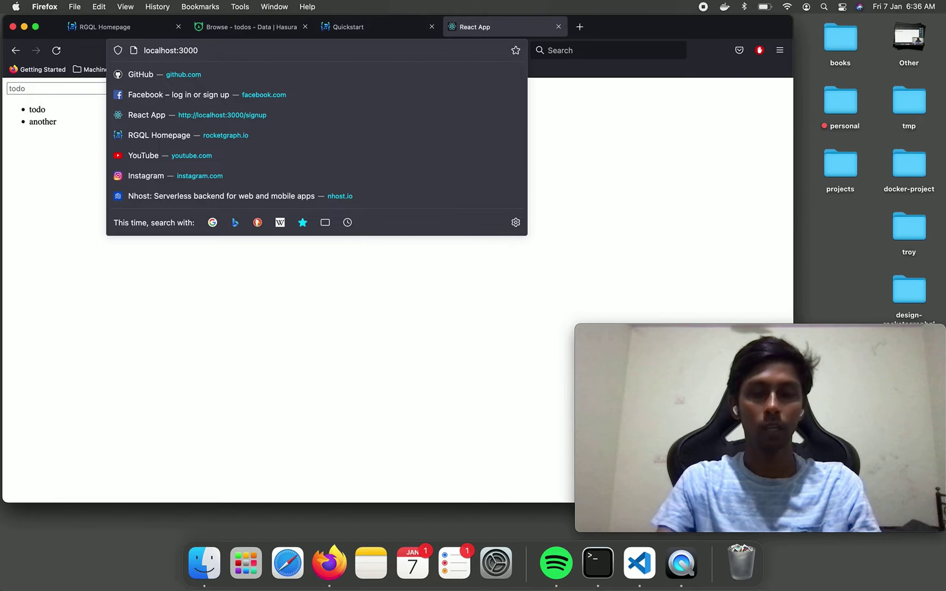
Register a second account at localhost:3000/signup with another email and password, declining to save the login.
{"action": "type", "text": "/sig"}
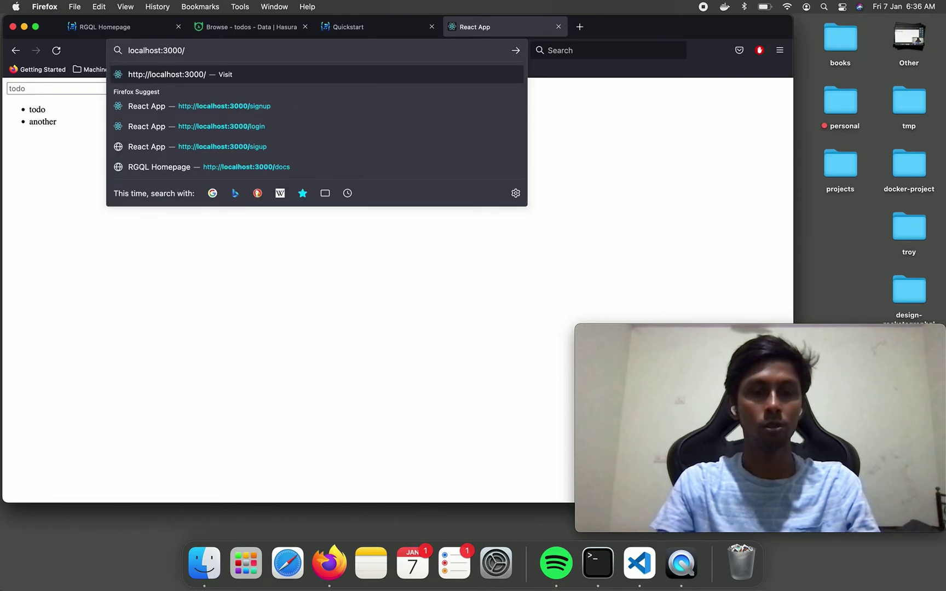
{"action": "type", "text": "nup"}
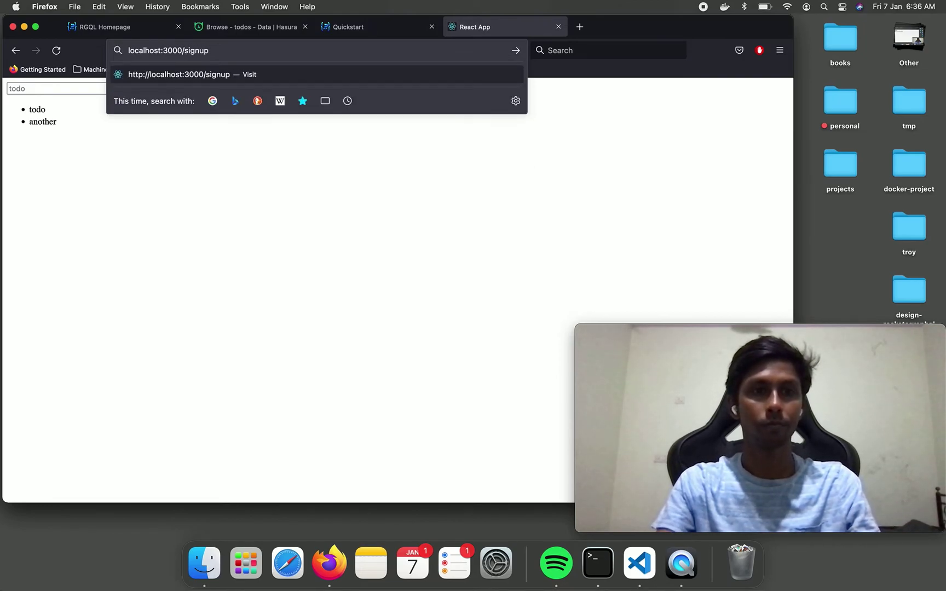
{"action": "key", "text": "Return"}
{"action": "left_click", "coordinate": [80, 129]}
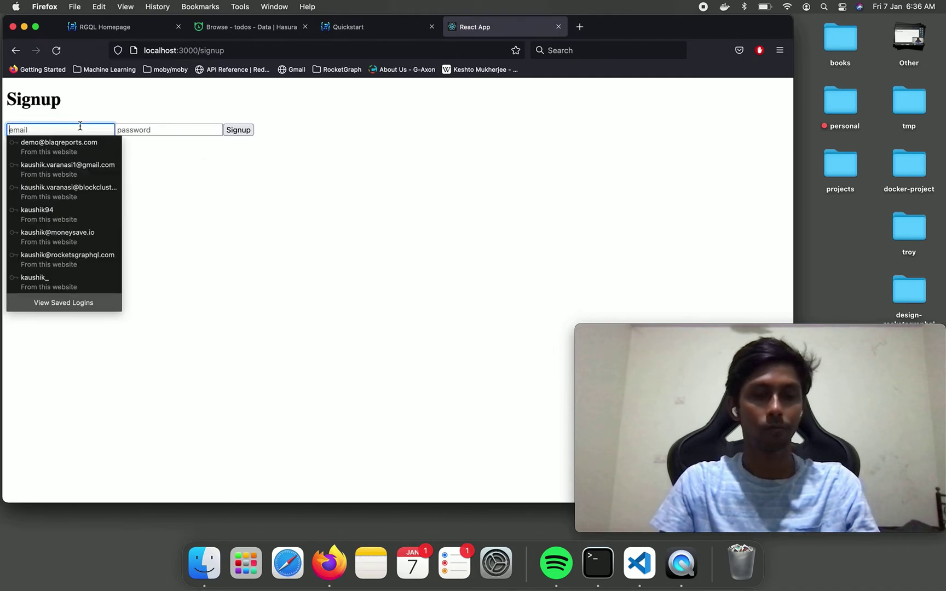
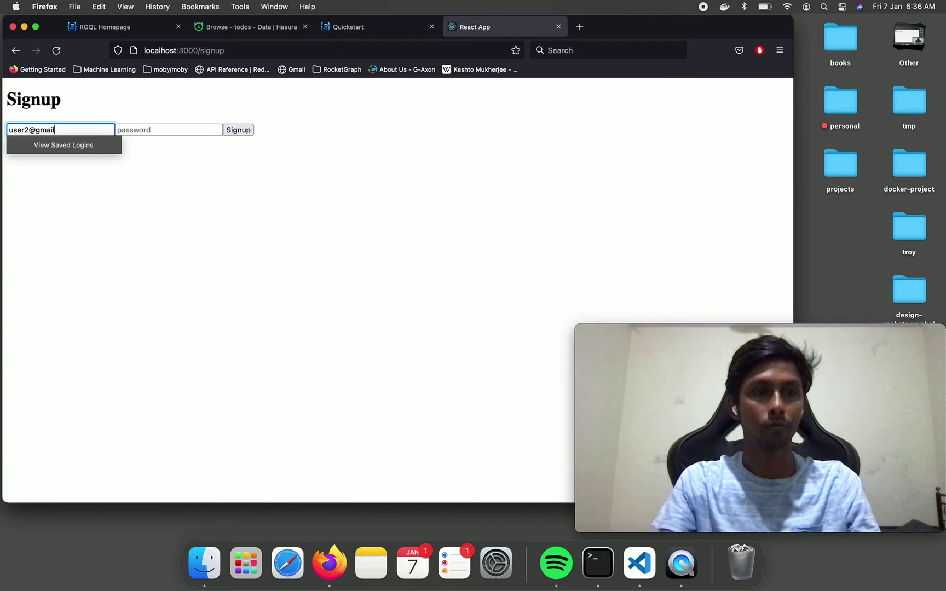
{"action": "key", "text": "Tab"}
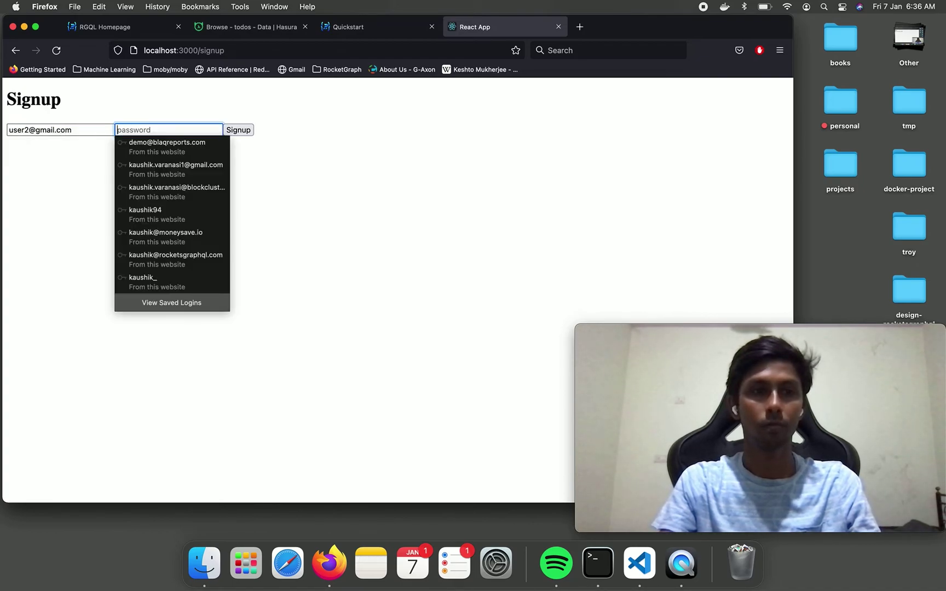
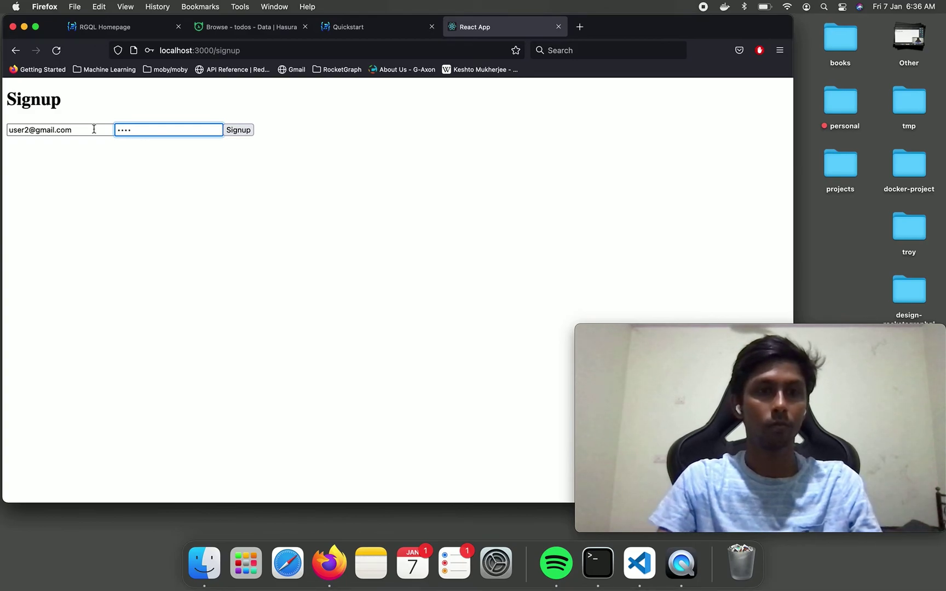
{"action": "left_click", "coordinate": [239, 132]}
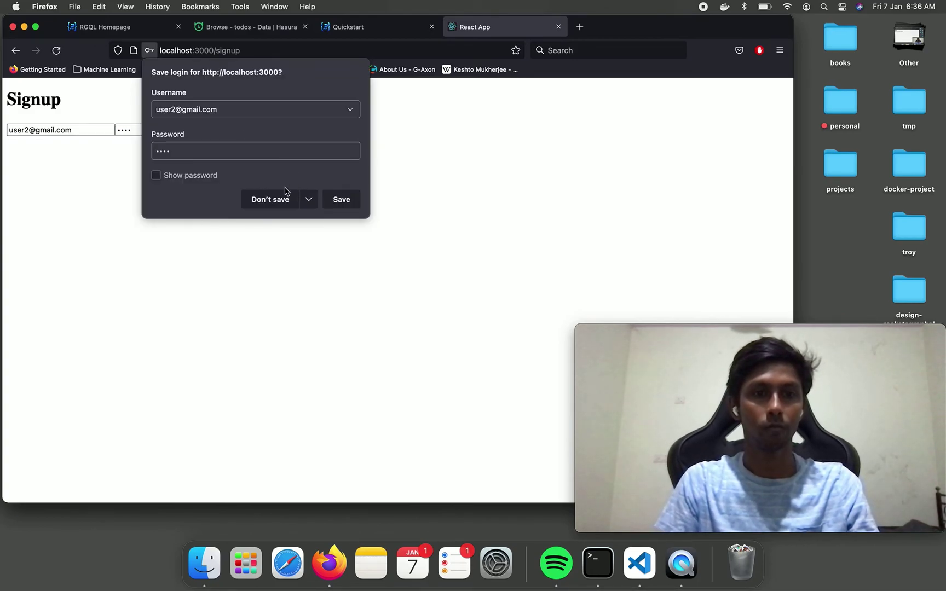
{"action": "left_click", "coordinate": [272, 201]}
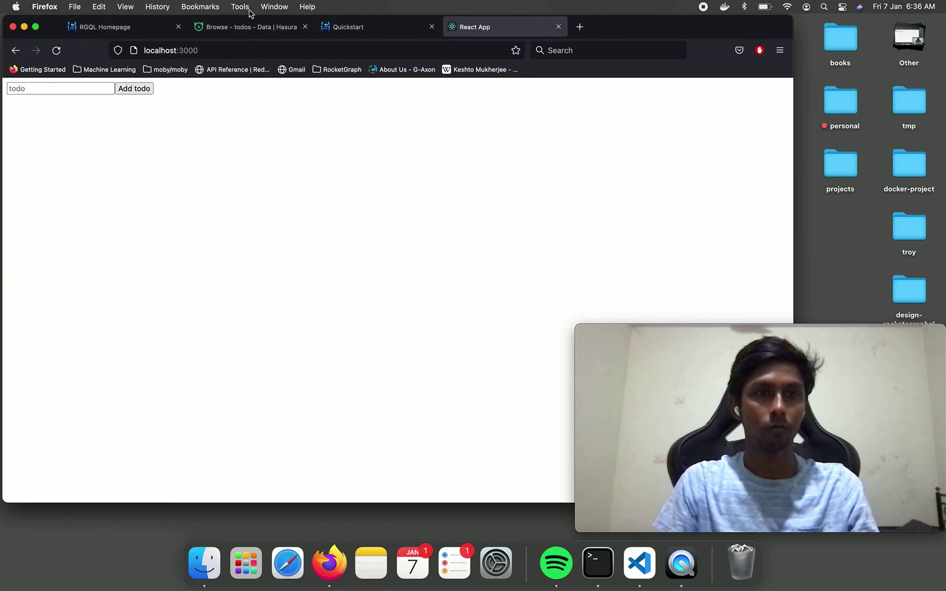
In Hasura Console, check that the users table now lists two accounts.
{"action": "left_click", "coordinate": [235, 39]}
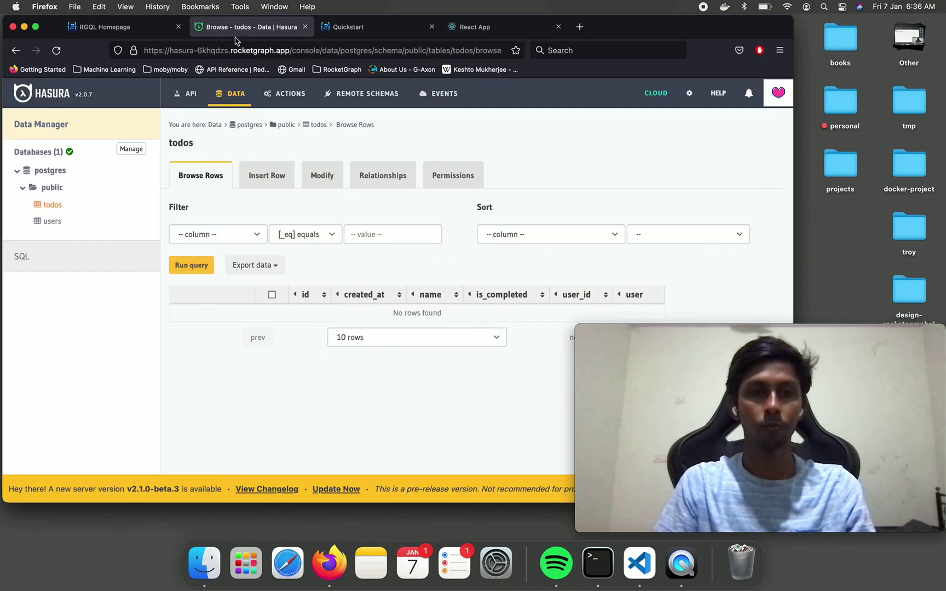
{"action": "left_click", "coordinate": [40, 224]}
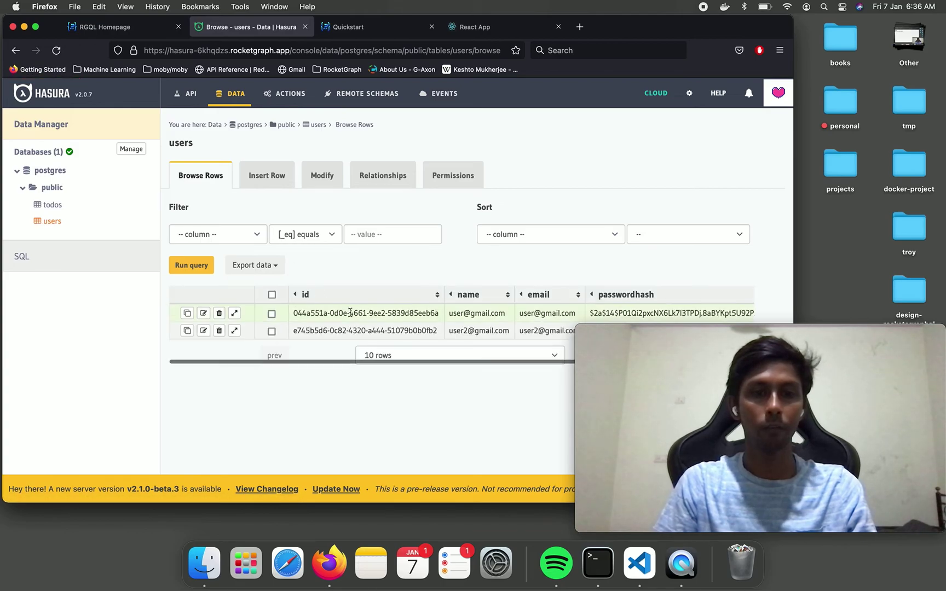
{"action": "scroll", "coordinate": [339, 323], "scroll_direction": "right", "scroll_amount": 4}
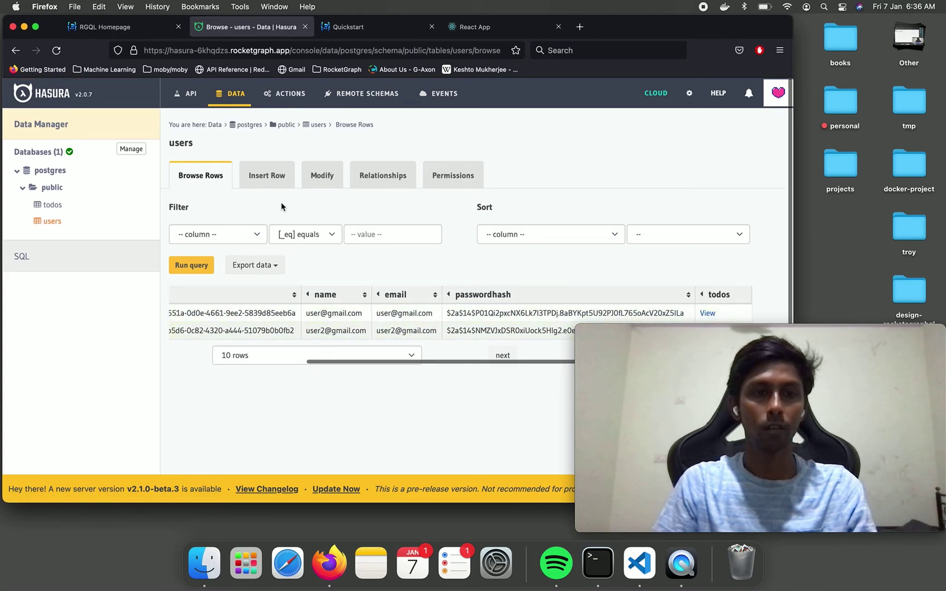
View the todos table's two rows, 'todo' and 'another', owned by the first user.
{"action": "left_click", "coordinate": [47, 206]}
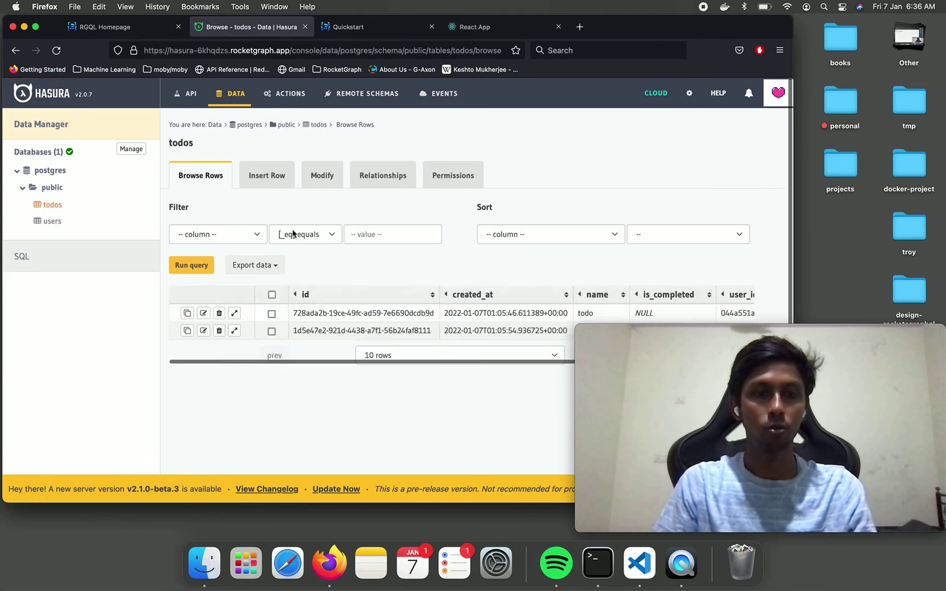
{"action": "scroll", "coordinate": [416, 329], "scroll_direction": "right", "scroll_amount": 6}
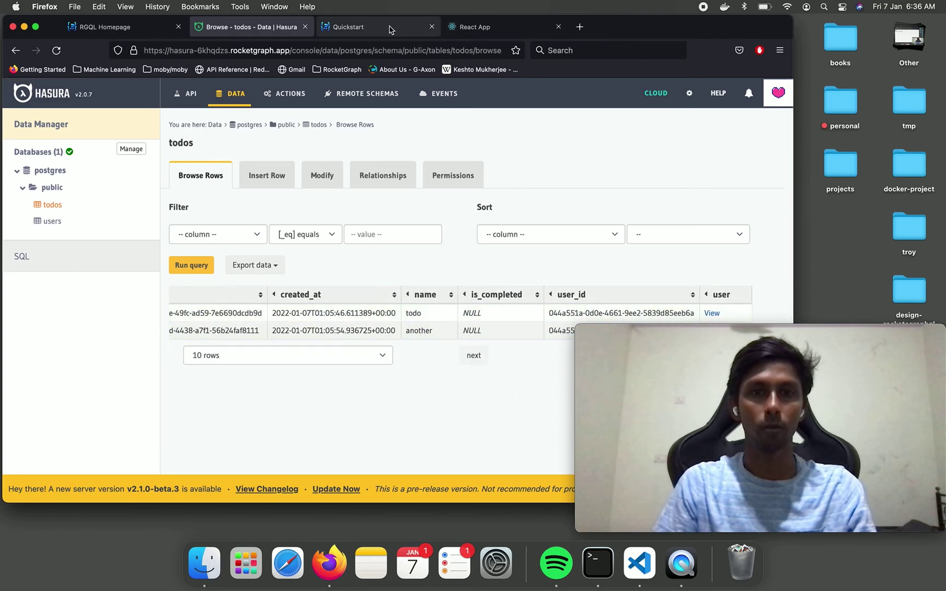
{"action": "left_click", "coordinate": [482, 28]}
Add a todo named 'user2' as the second user, dismiss the alert, and reload the app.
{"action": "left_click", "coordinate": [99, 87]}
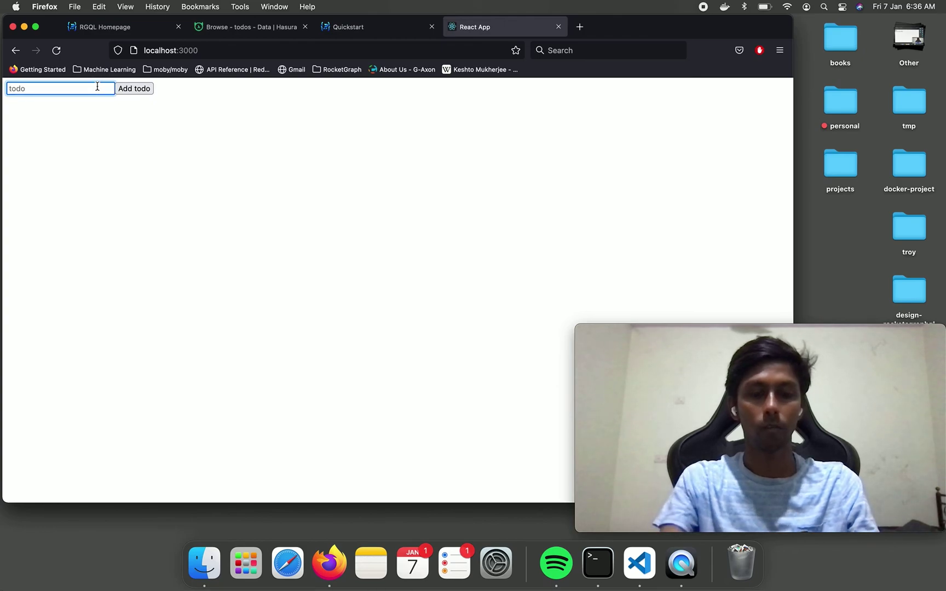
{"action": "type", "text": "user2"}
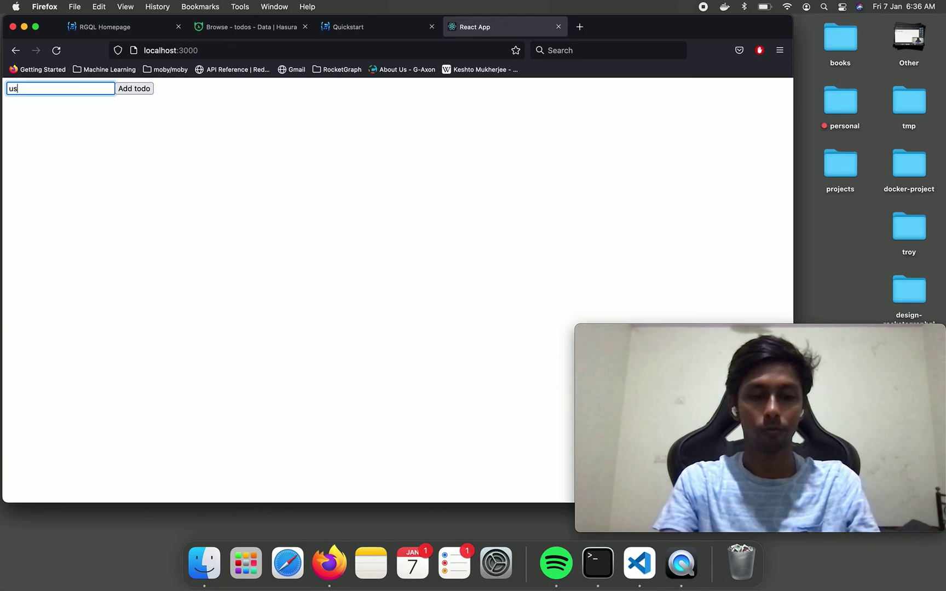
{"action": "left_click", "coordinate": [141, 89]}
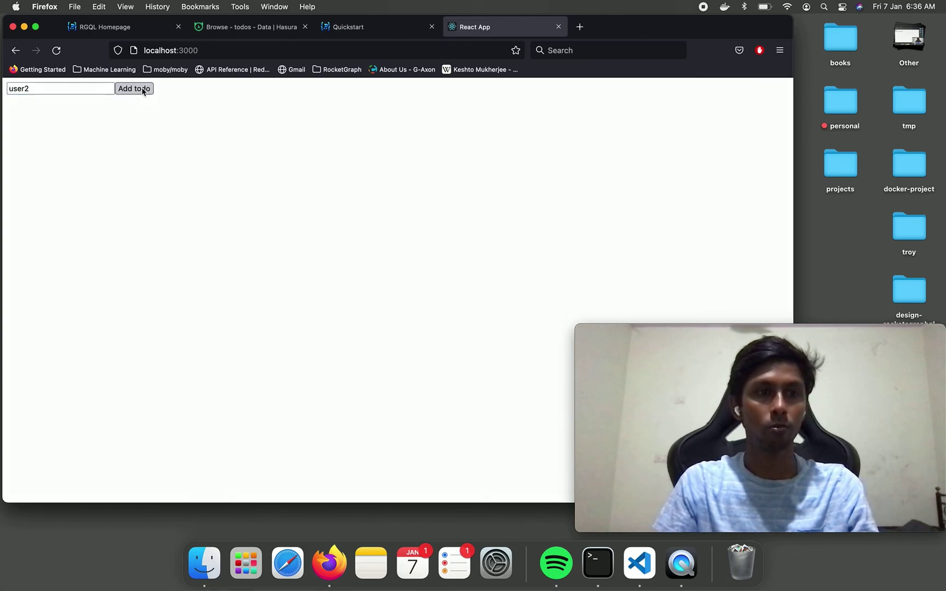
{"action": "left_click", "coordinate": [478, 311]}
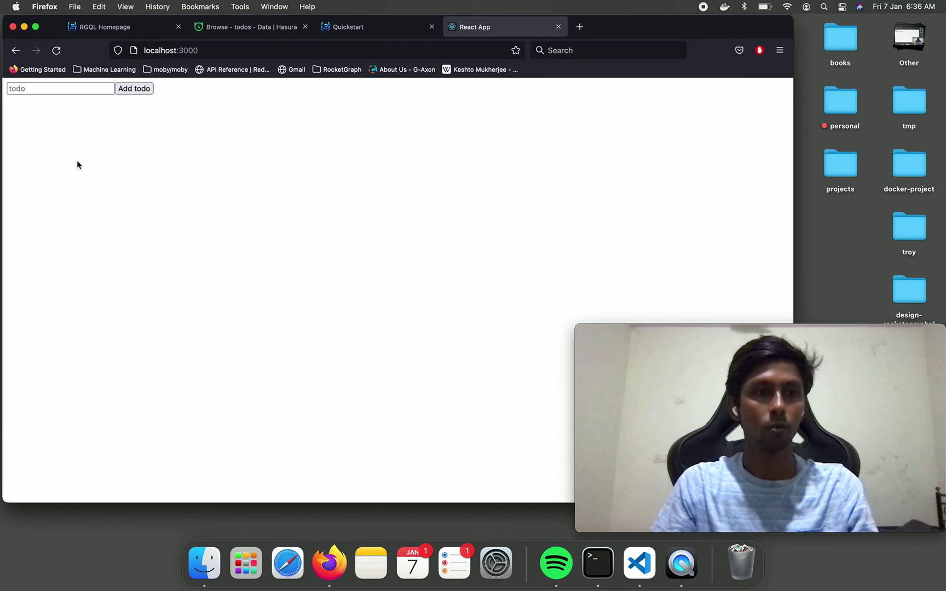
{"action": "left_click", "coordinate": [56, 57]}
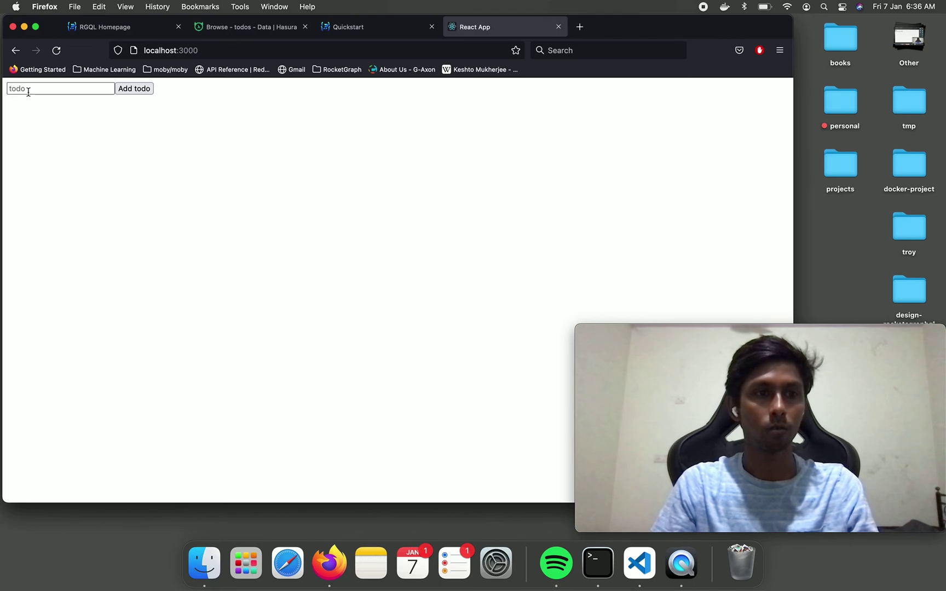
Re-add the 'user2' todo after the reload and compare the list against Hasura's todos table.
{"action": "left_click", "coordinate": [28, 90]}
{"action": "type", "text": "user2"}
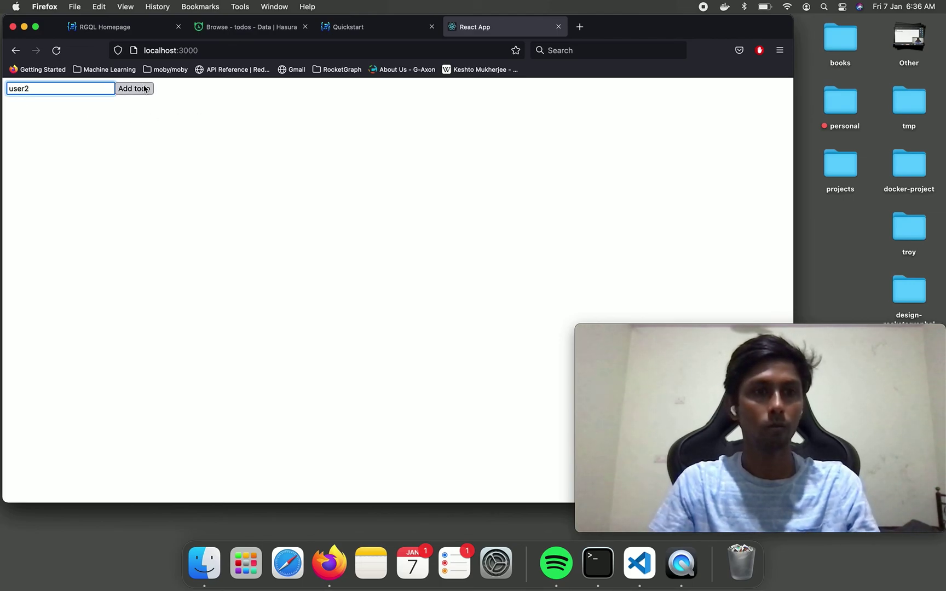
{"action": "left_click", "coordinate": [146, 88]}
{"action": "left_click", "coordinate": [473, 312]}
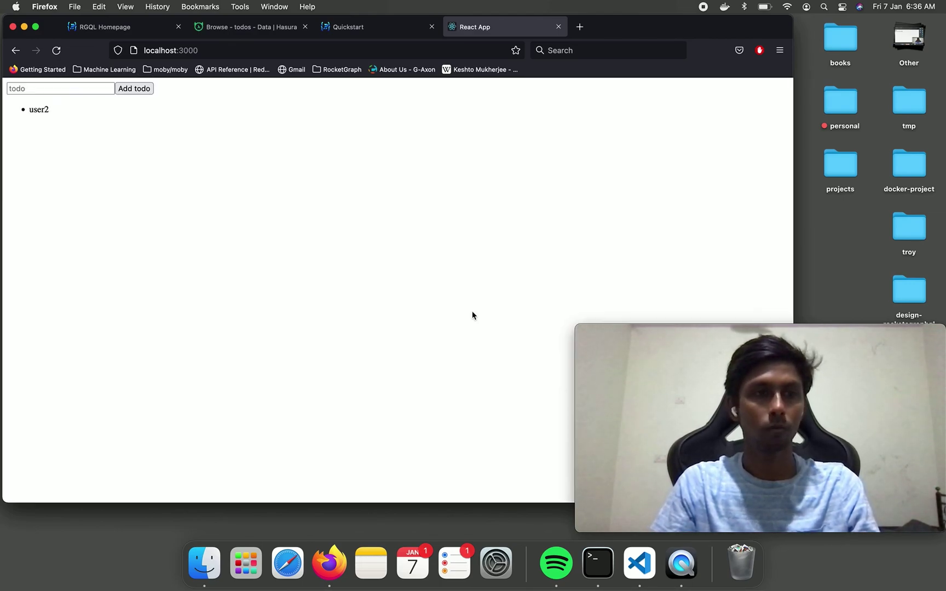
{"action": "left_click", "coordinate": [32, 109]}
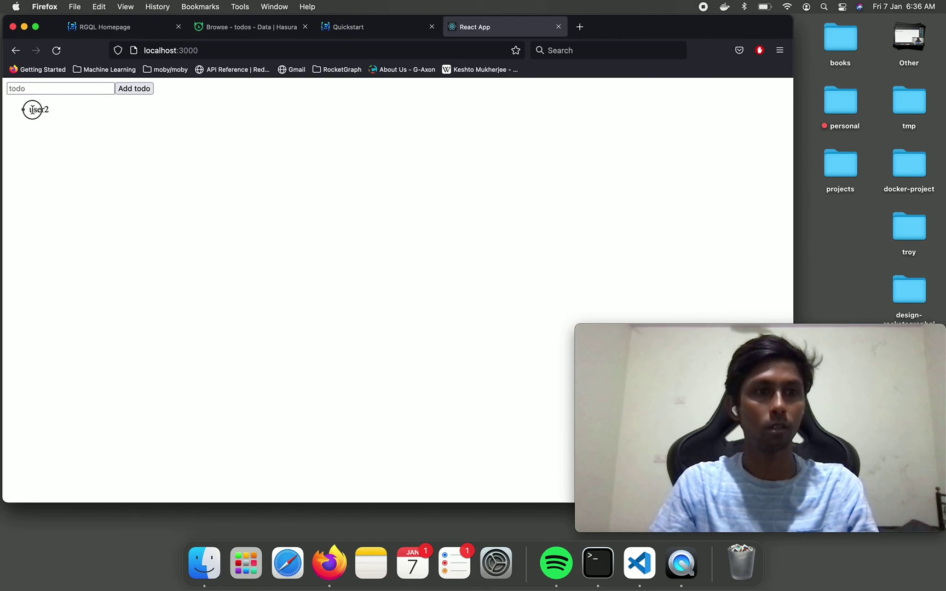
{"action": "left_click", "coordinate": [29, 110]}
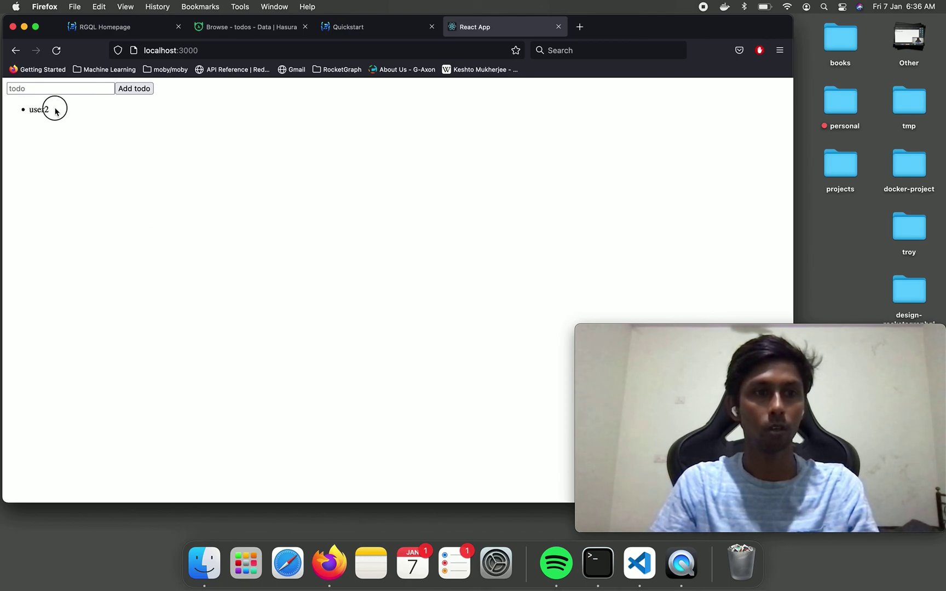
{"action": "left_click", "coordinate": [244, 31]}
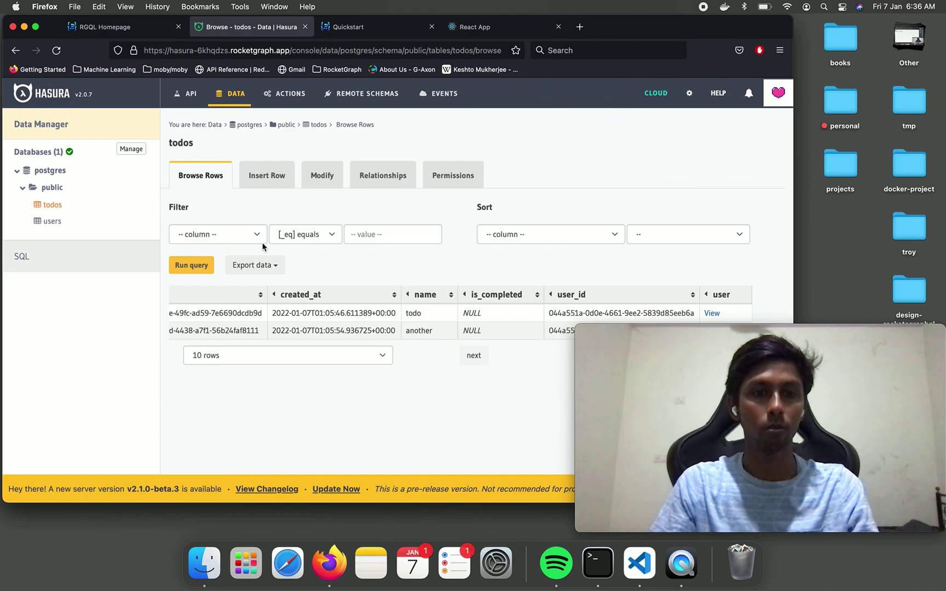
{"action": "left_click", "coordinate": [465, 28]}
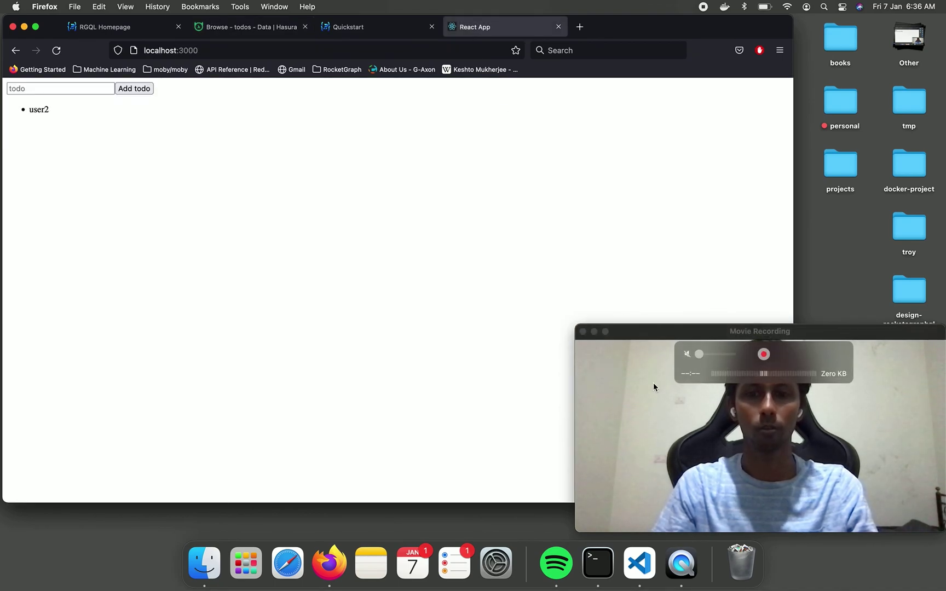